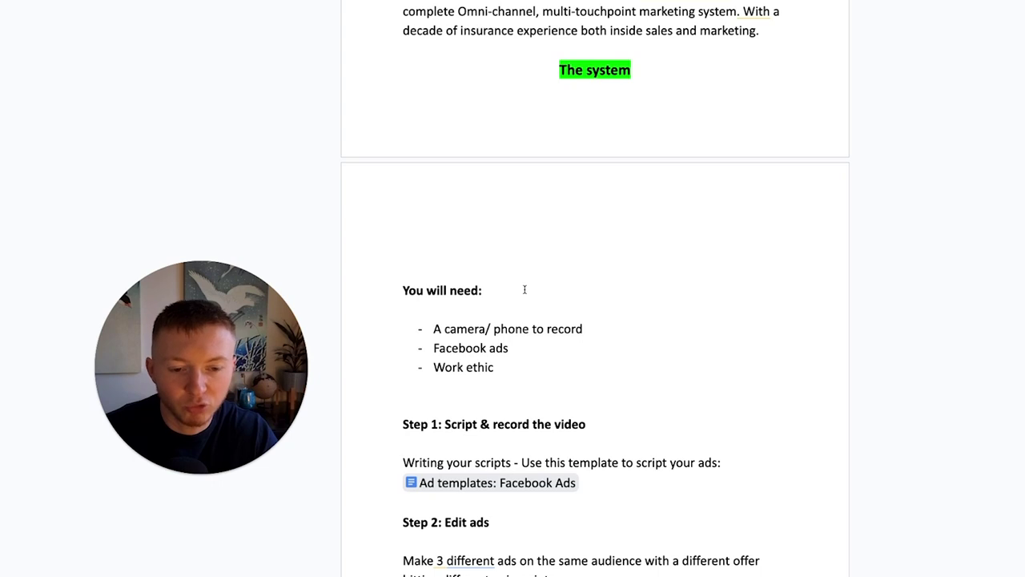
Review the list of requirements under "You will need" in the marketing system document.
scroll(524, 289, "down", 1)
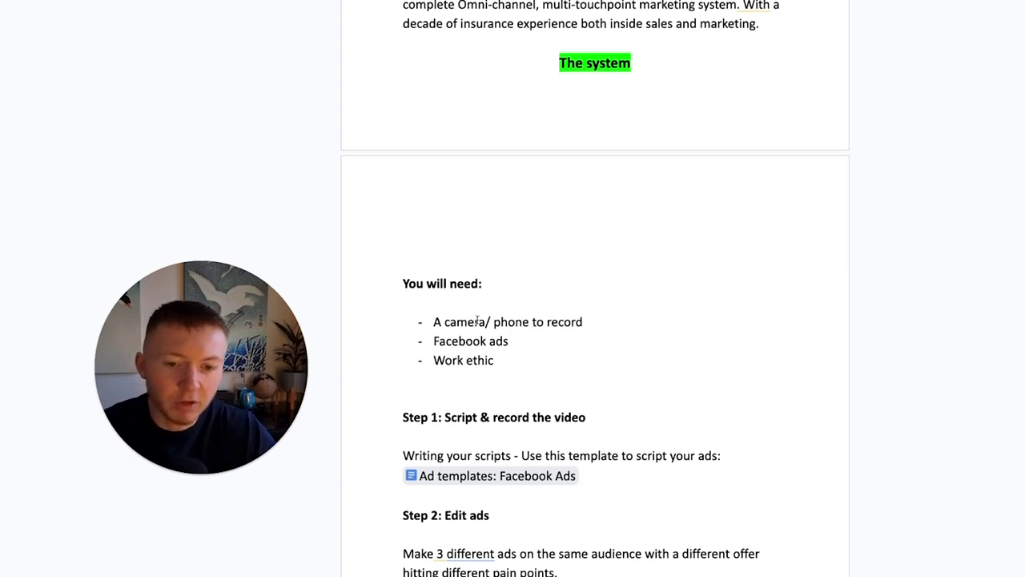
left_click_drag(503, 362, 427, 322)
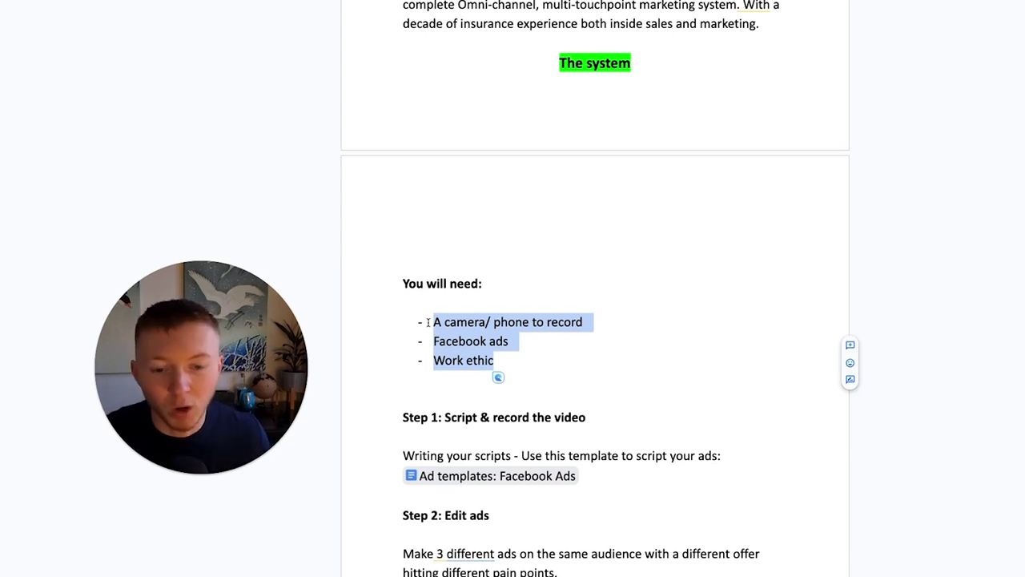
left_click(497, 303)
scroll(552, 364, "down", 1)
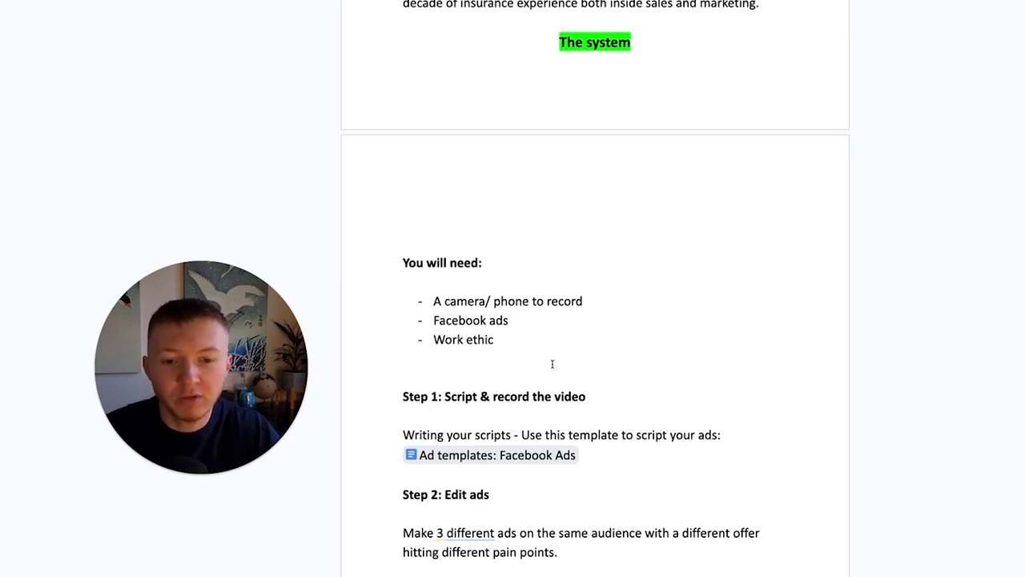
Open the "Ad templates: Facebook Ads" document linked under "Step 1: Script & record the video".
scroll(552, 372, "down", 2)
left_click_drag(402, 351, 533, 351)
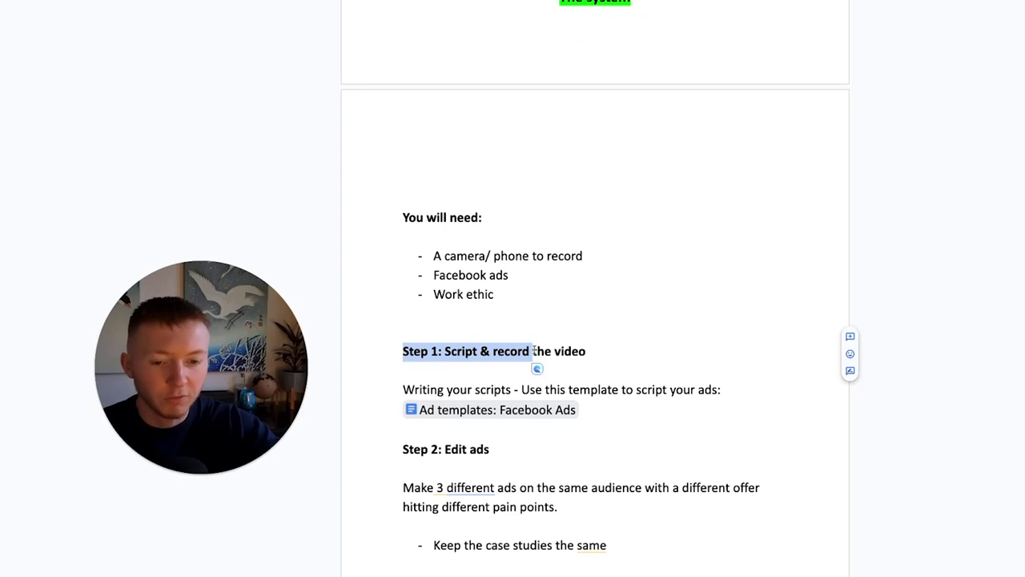
left_click(535, 350)
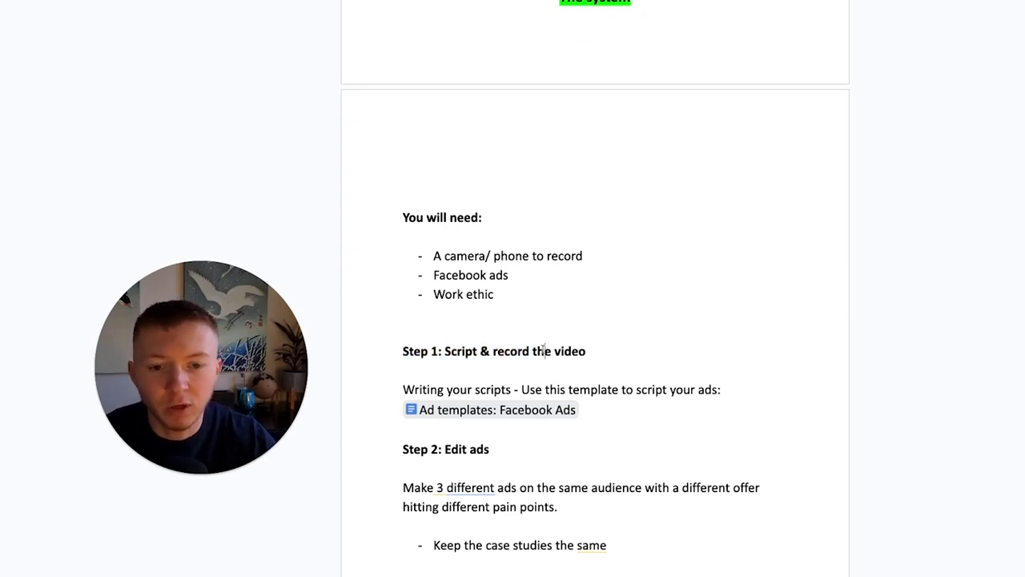
scroll(576, 346, "down", 1)
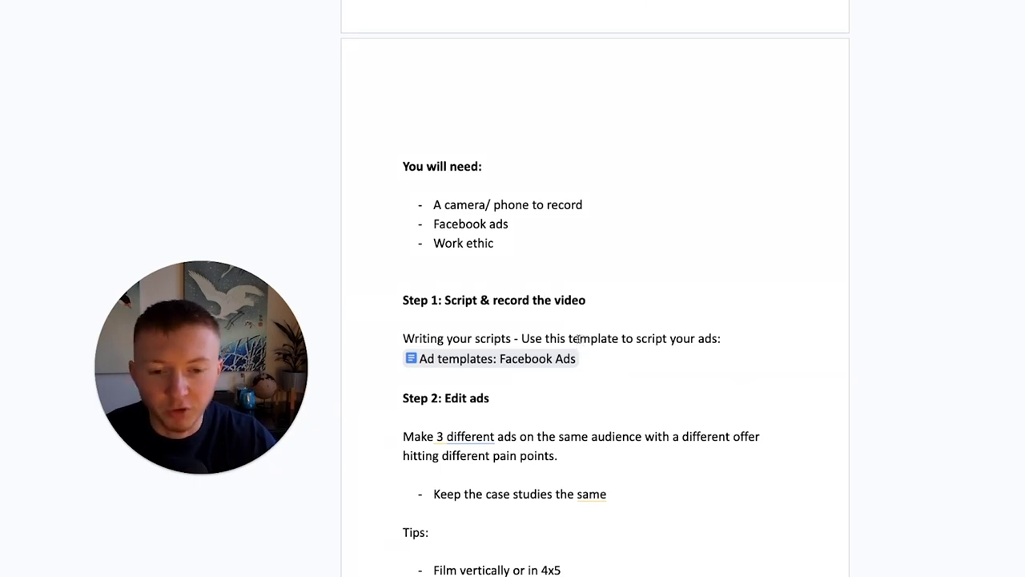
left_click_drag(421, 300, 530, 300)
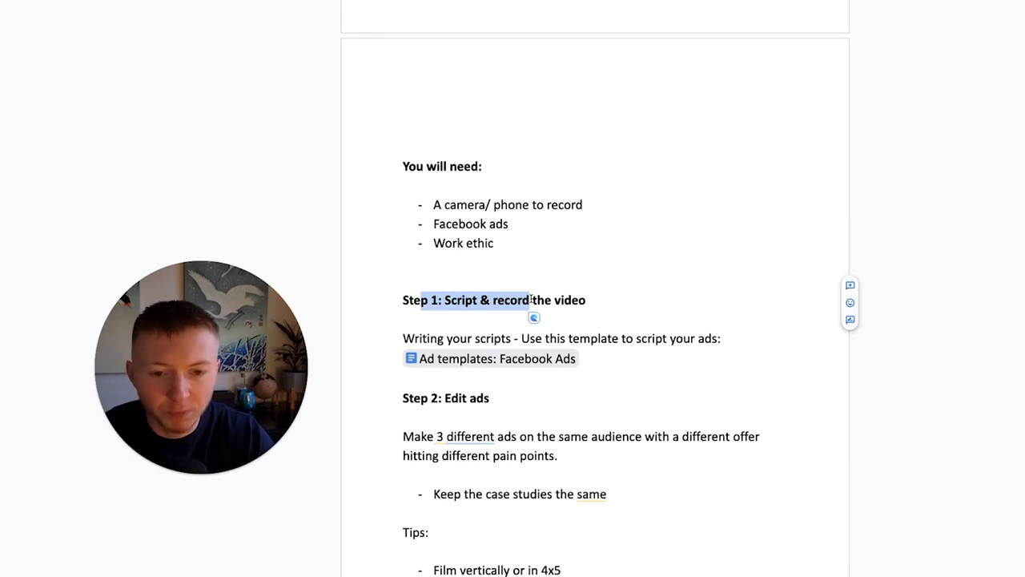
scroll(531, 299, "down", 1)
left_click_drag(418, 317, 665, 319)
left_click(562, 333)
left_click(465, 357)
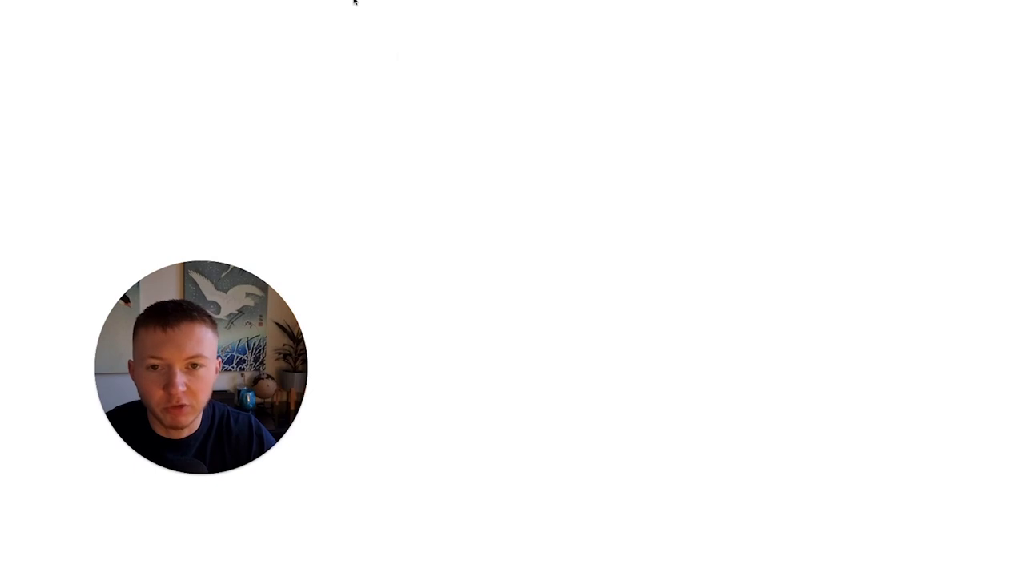
Read the Goal section of the ad templates document, including the advice on "are you X" wording.
left_click(595, 138)
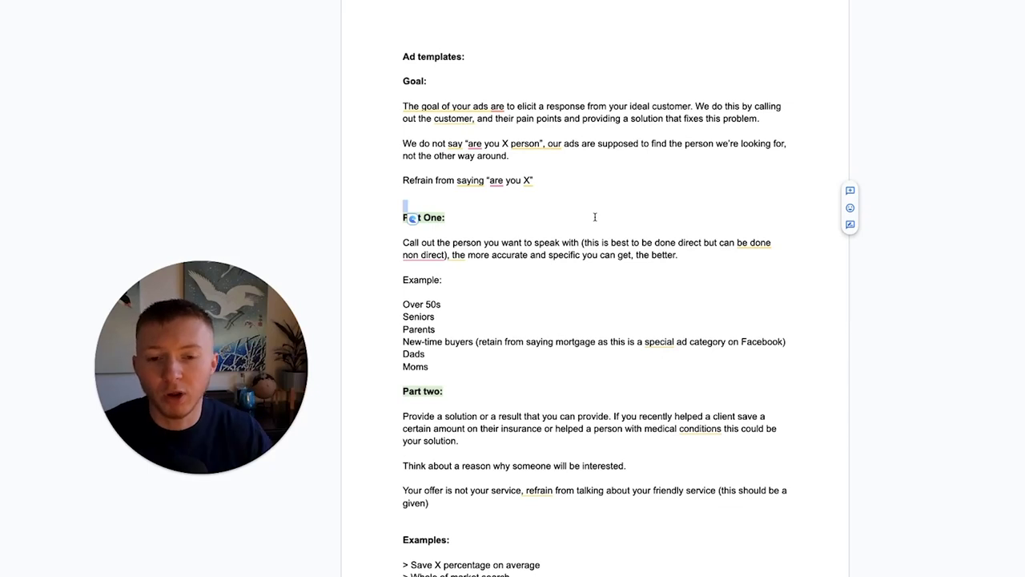
left_click(553, 170)
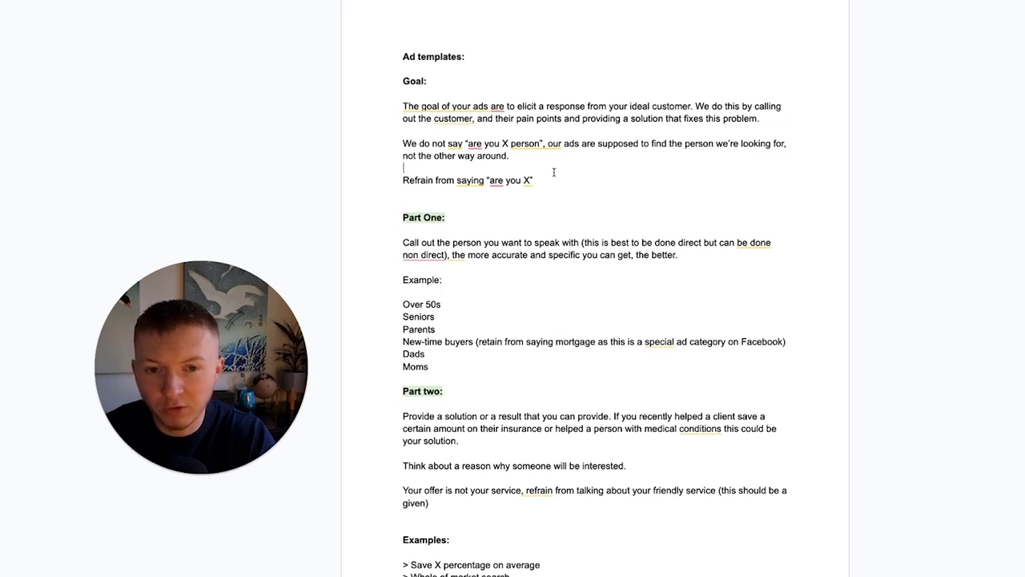
left_click(553, 172)
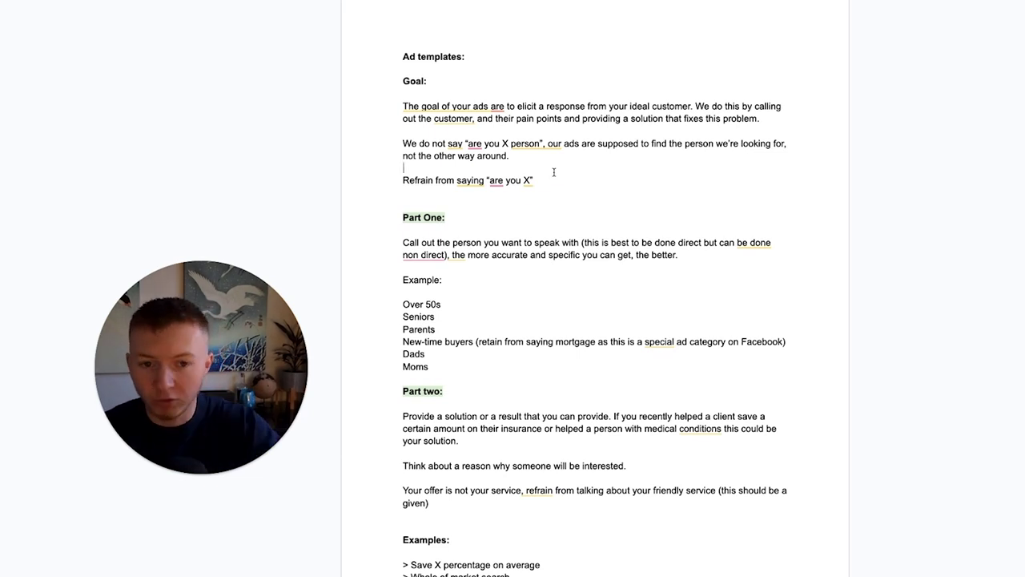
left_click(553, 172)
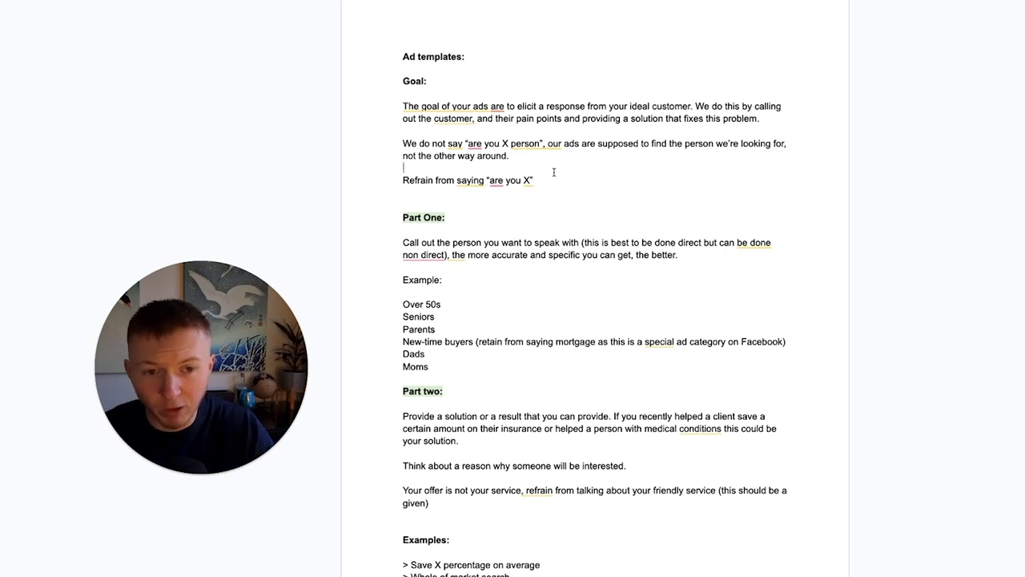
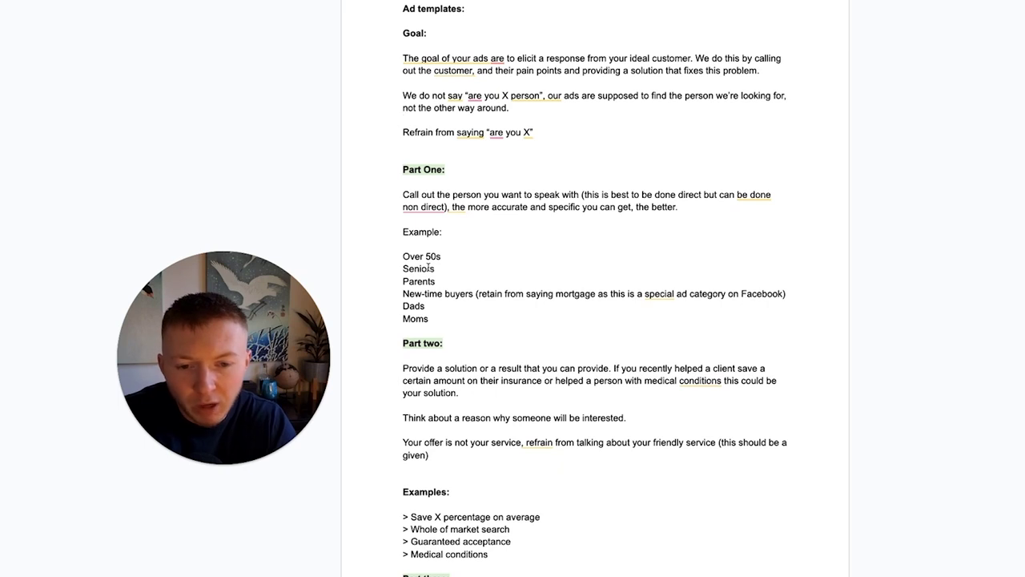
Examine Part One's audience call-out examples, including the mortgage wording note, and Part two's guidance on offering a solution.
left_click_drag(403, 293, 596, 302)
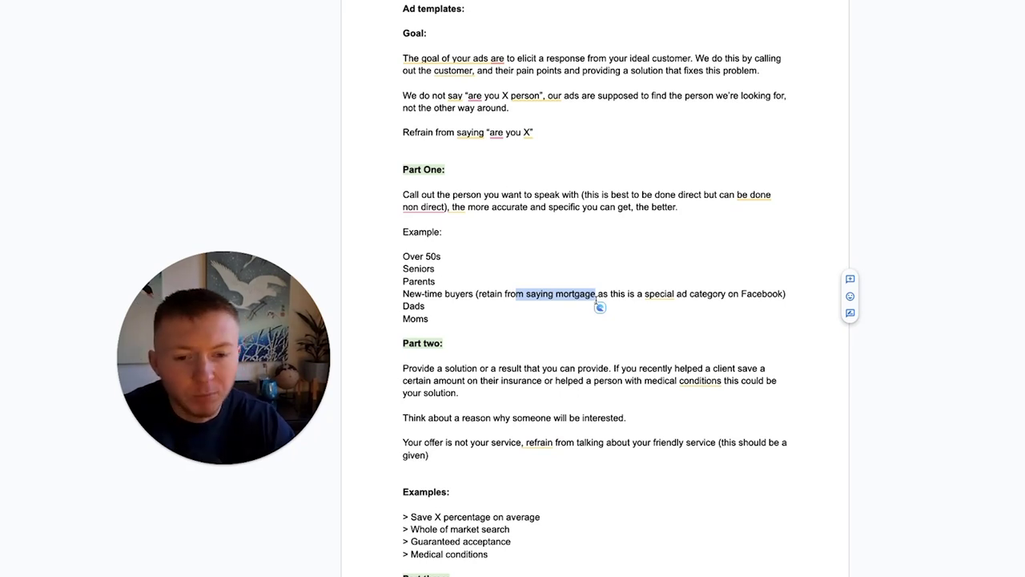
scroll(533, 313, "down", 1)
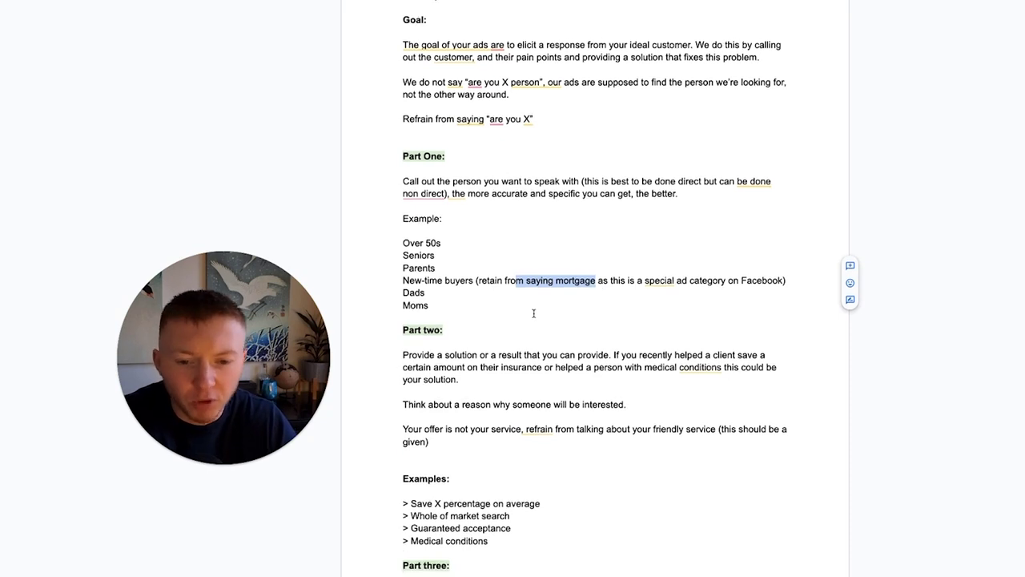
left_click_drag(413, 333, 433, 334)
left_click(481, 334)
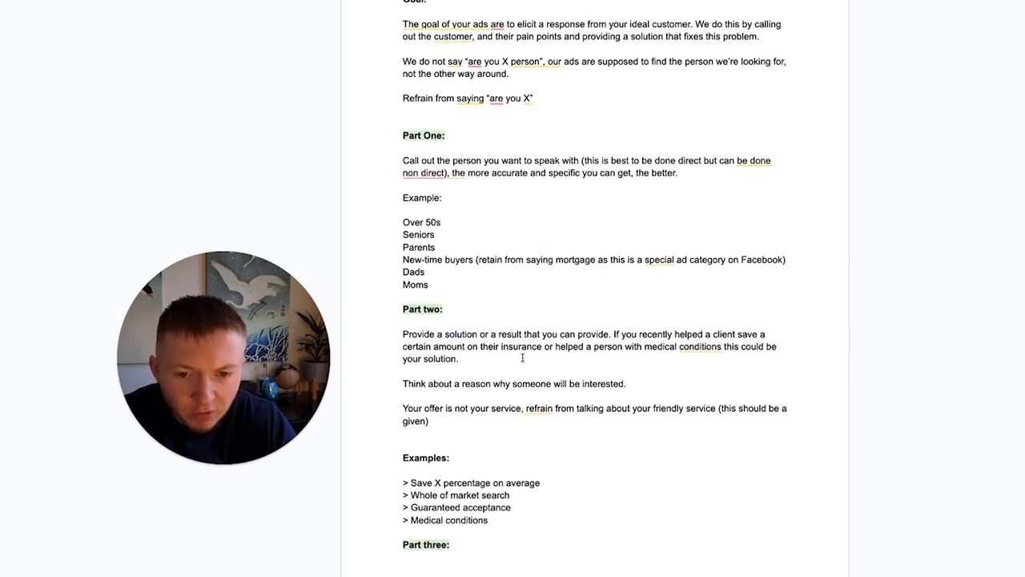
scroll(522, 357, "down", 1)
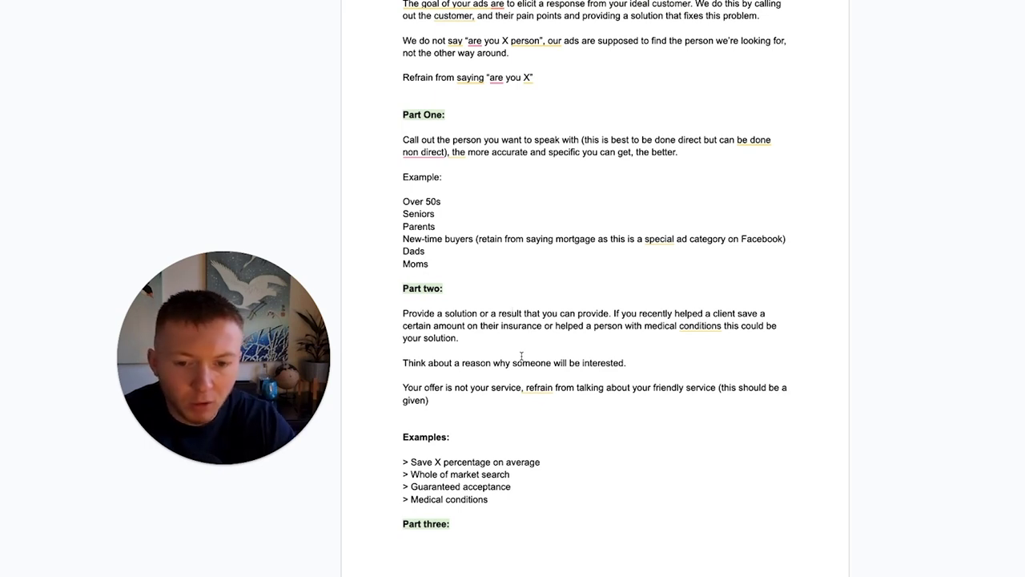
scroll(525, 365, "down", 1)
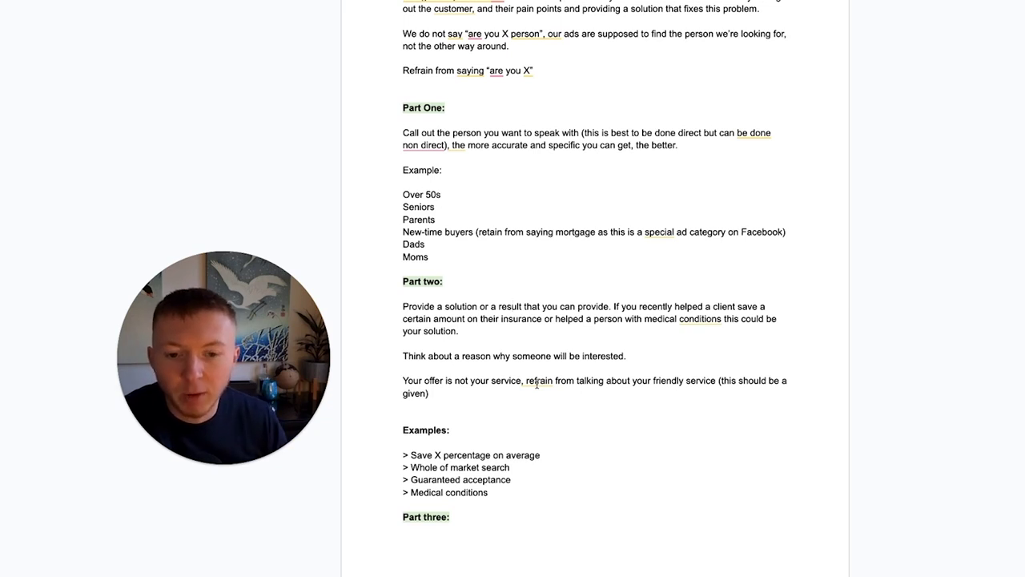
scroll(537, 383, "down", 1)
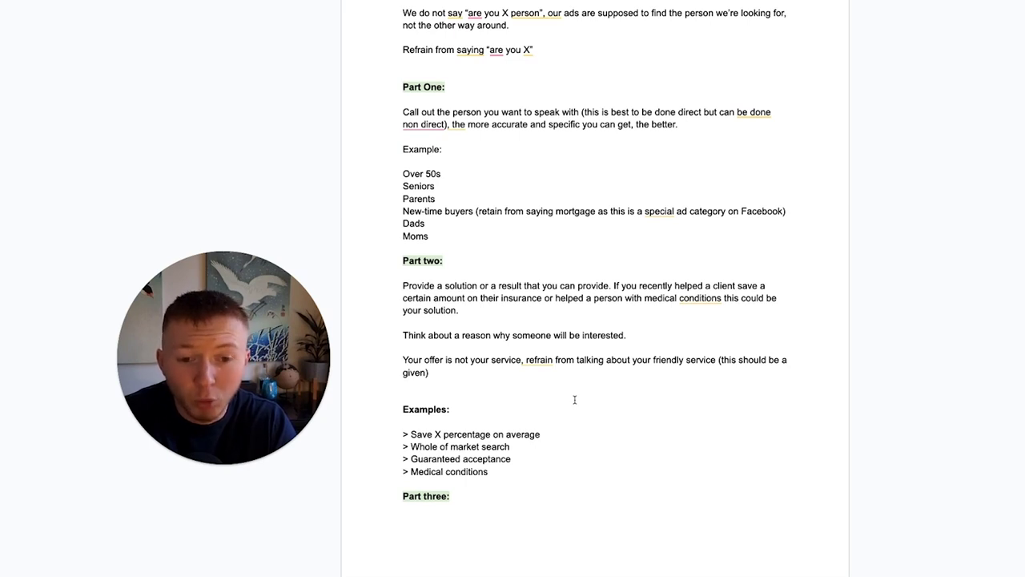
scroll(575, 400, "down", 1)
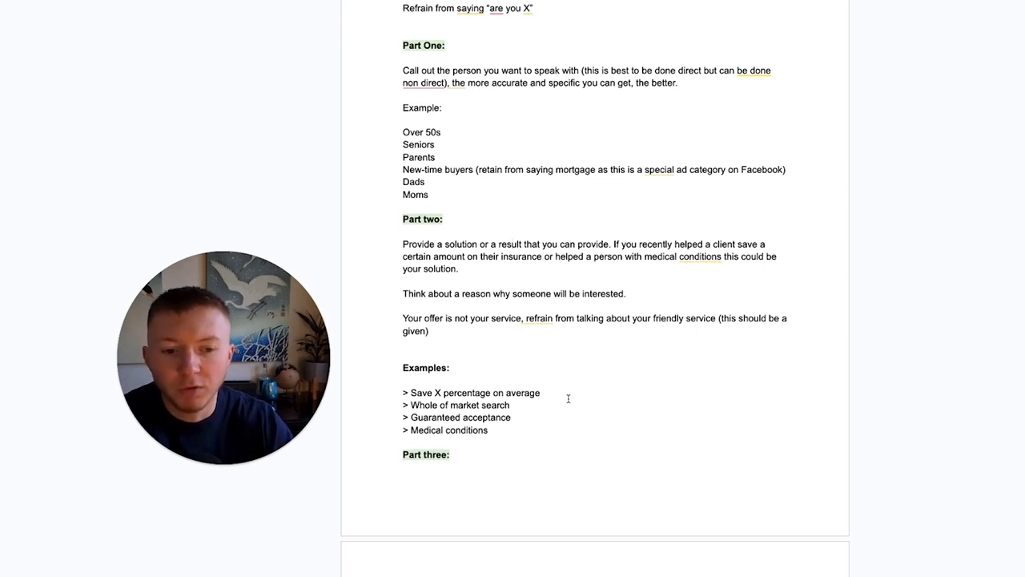
Read Part three on case studies, Part four on the call to action, and the full ad example.
scroll(568, 398, "down", 5)
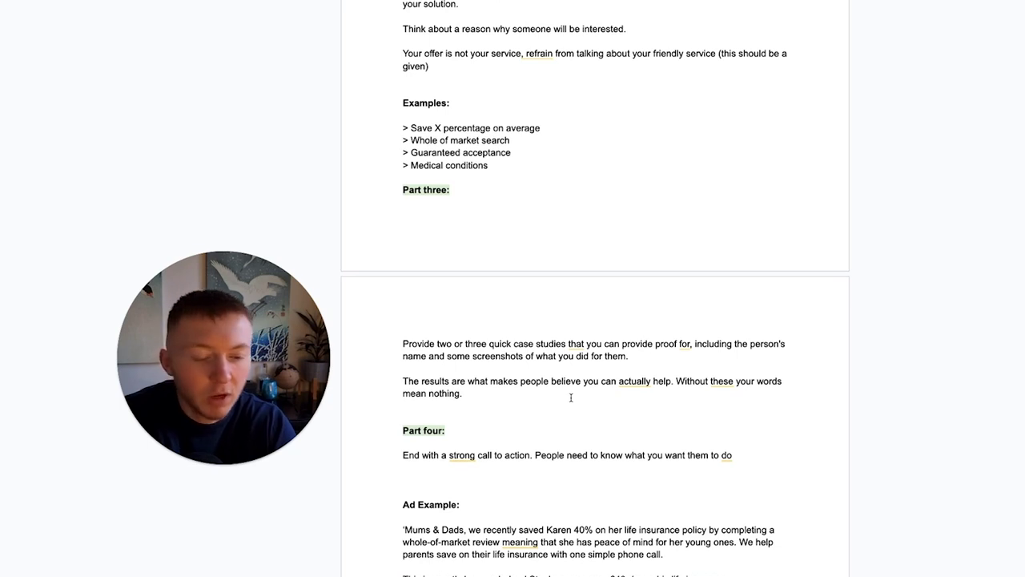
scroll(571, 397, "down", 3)
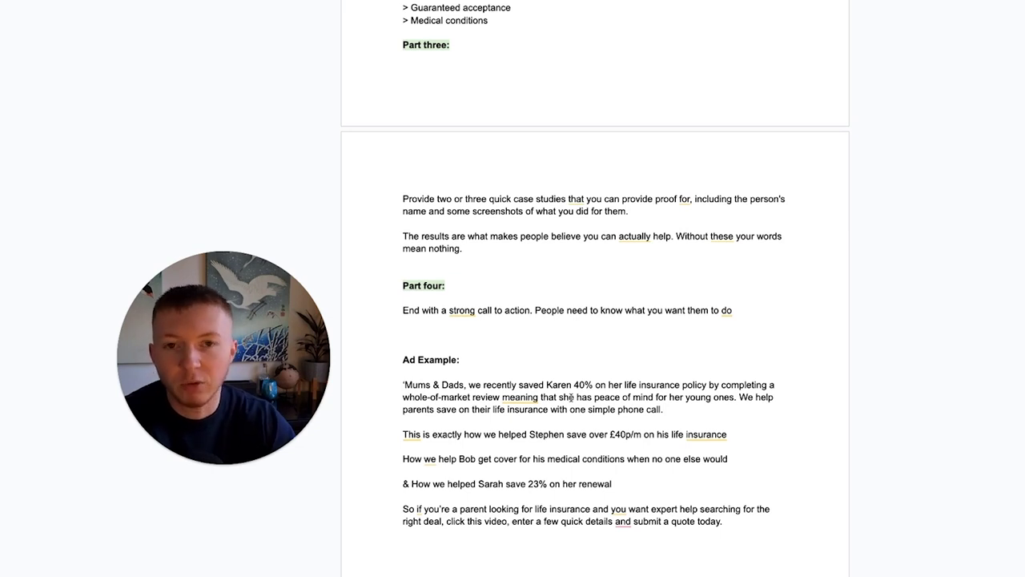
scroll(565, 367, "down", 1)
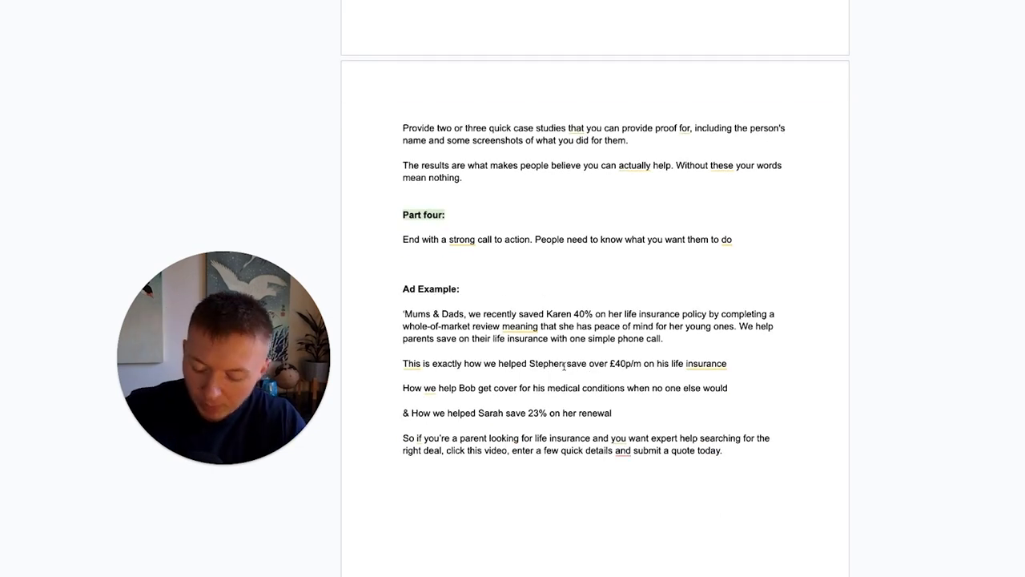
scroll(565, 364, "down", 1)
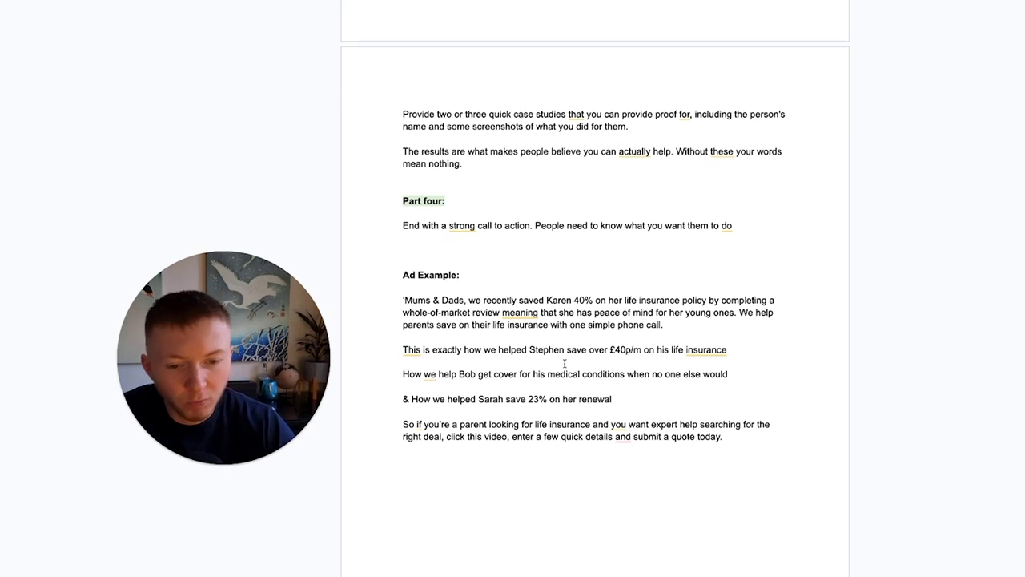
scroll(565, 365, "down", 1)
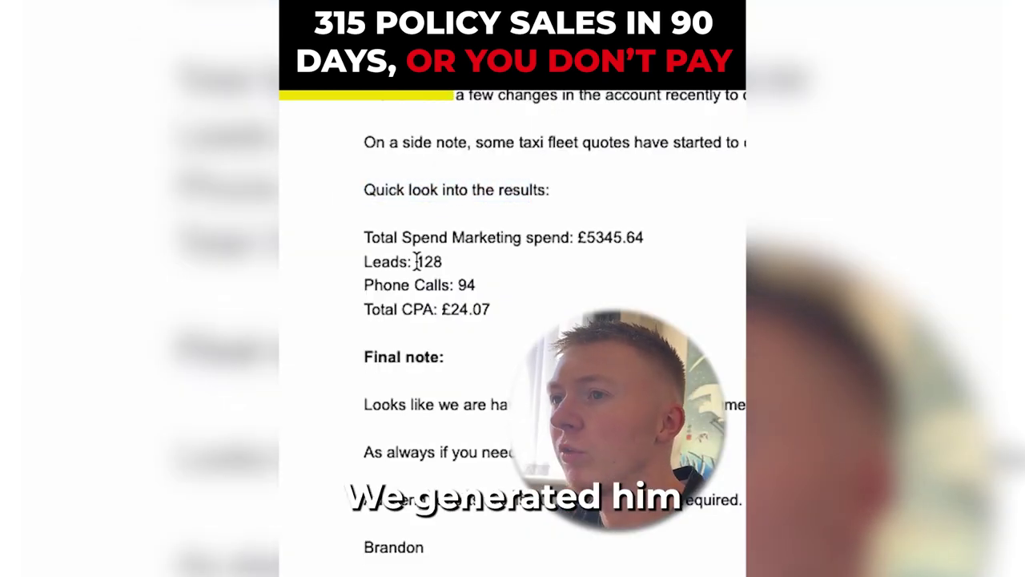
left_click_drag(417, 261, 442, 261)
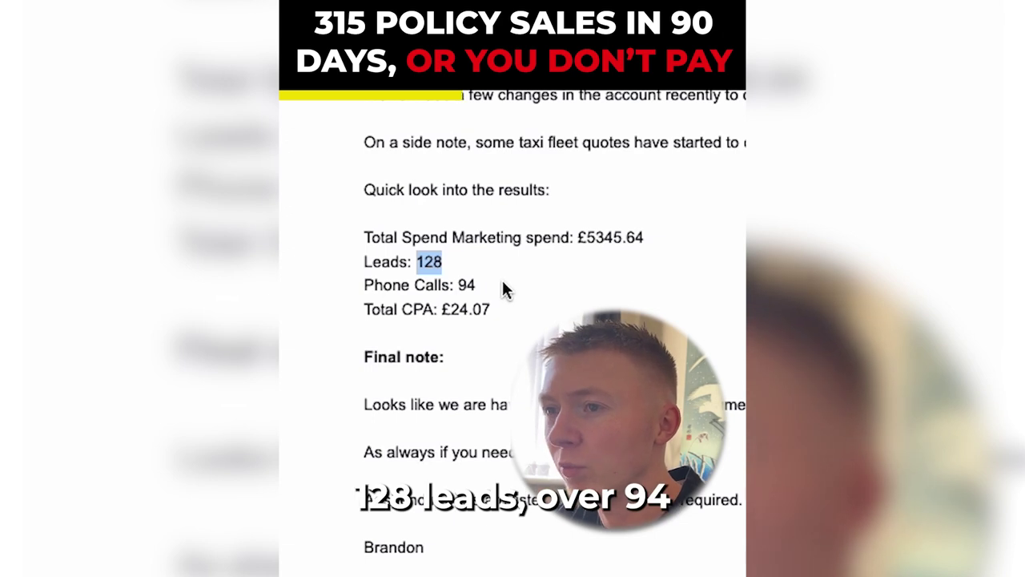
left_click_drag(458, 285, 476, 285)
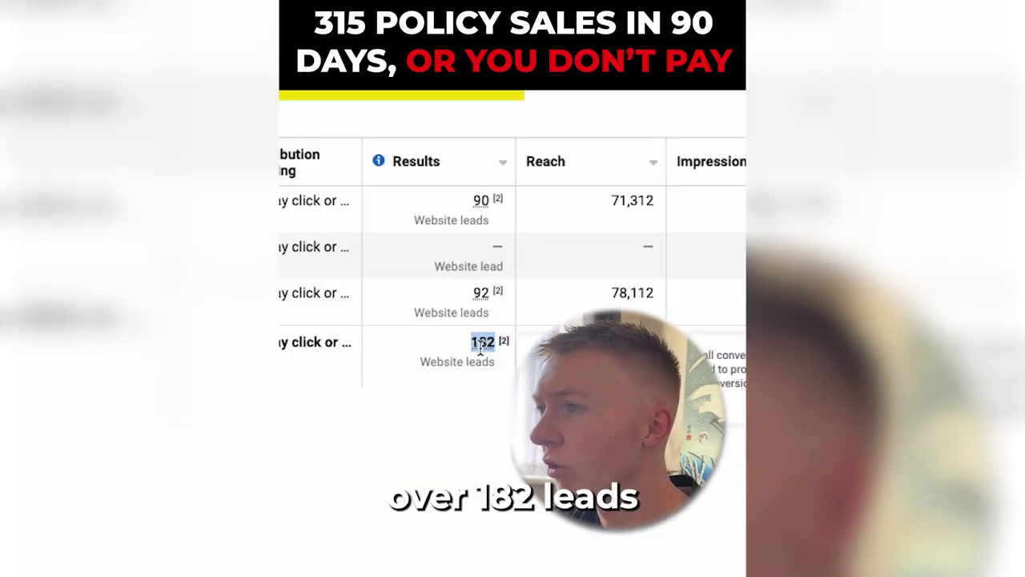
left_click_drag(470, 348, 487, 362)
left_click(489, 364)
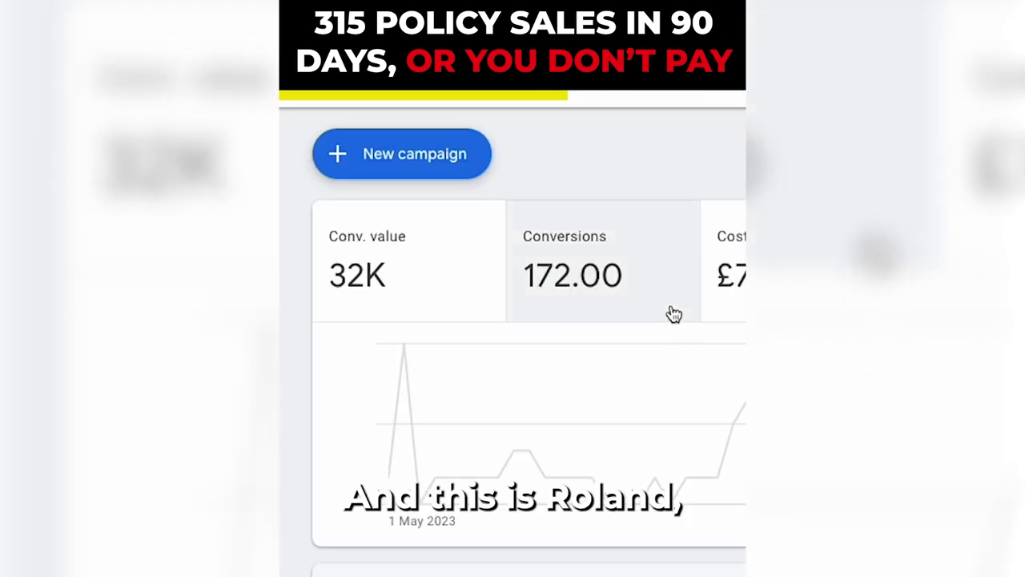
left_click(672, 316)
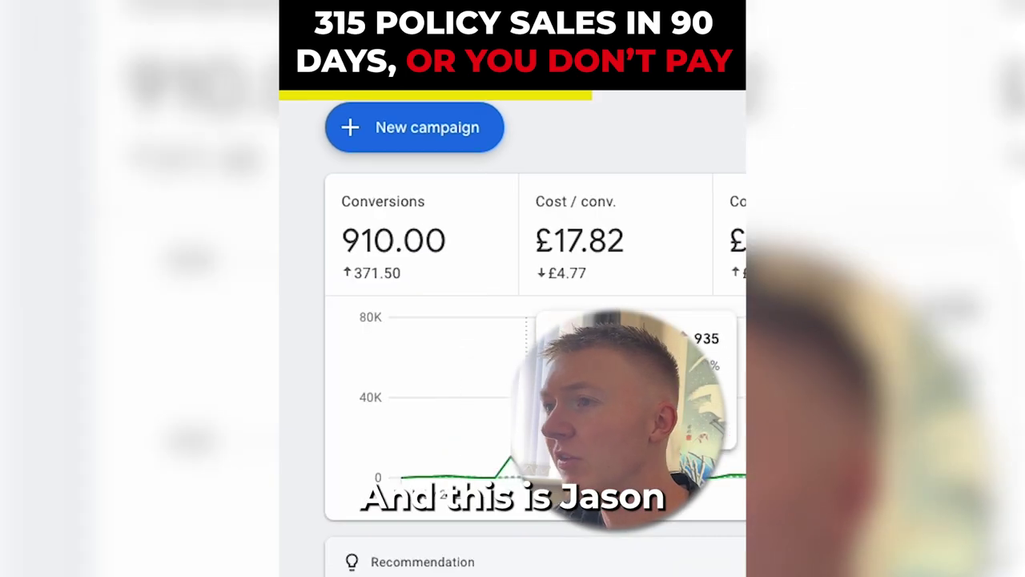
left_click(498, 264)
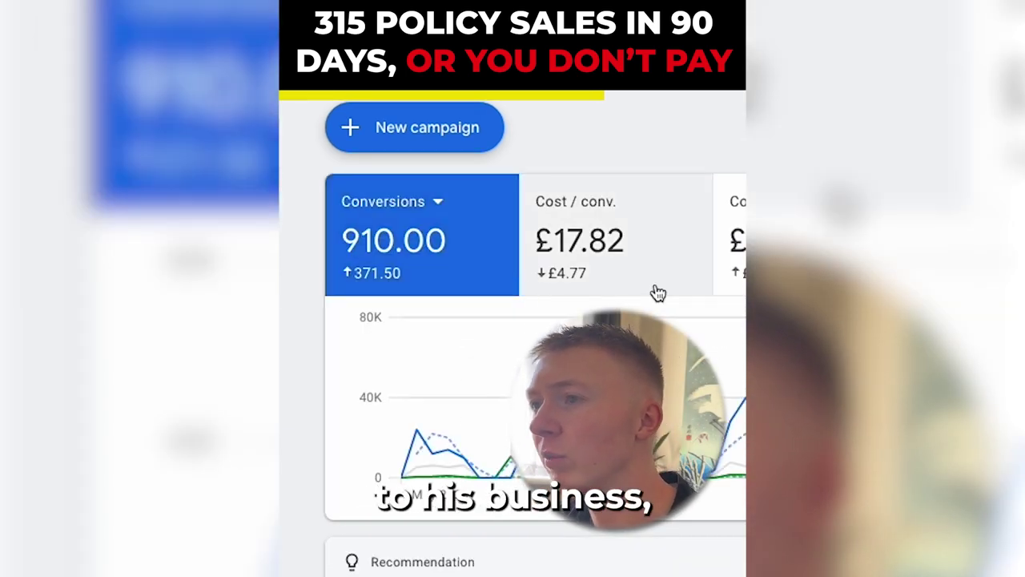
left_click(672, 282)
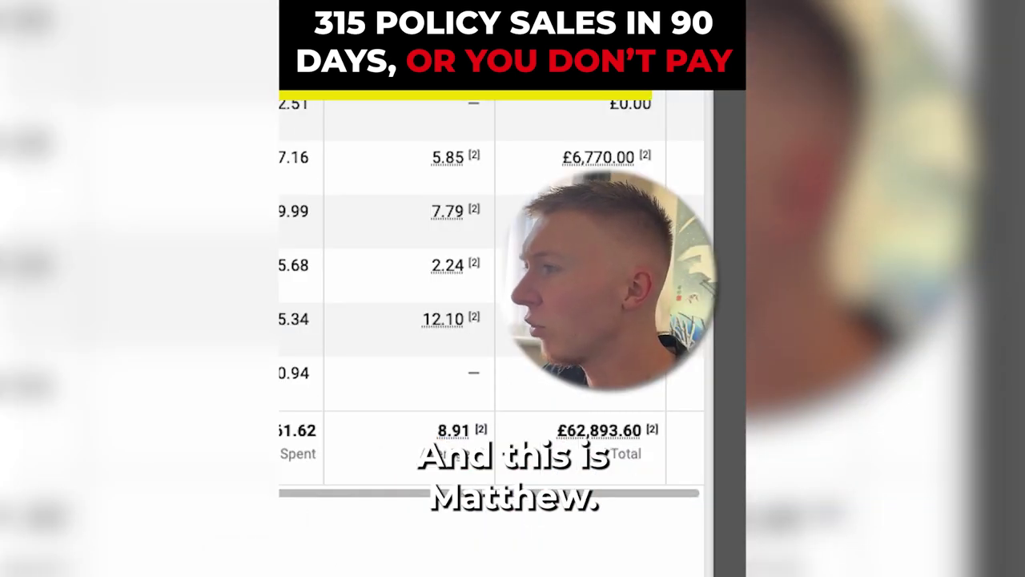
left_click_drag(559, 430, 625, 432)
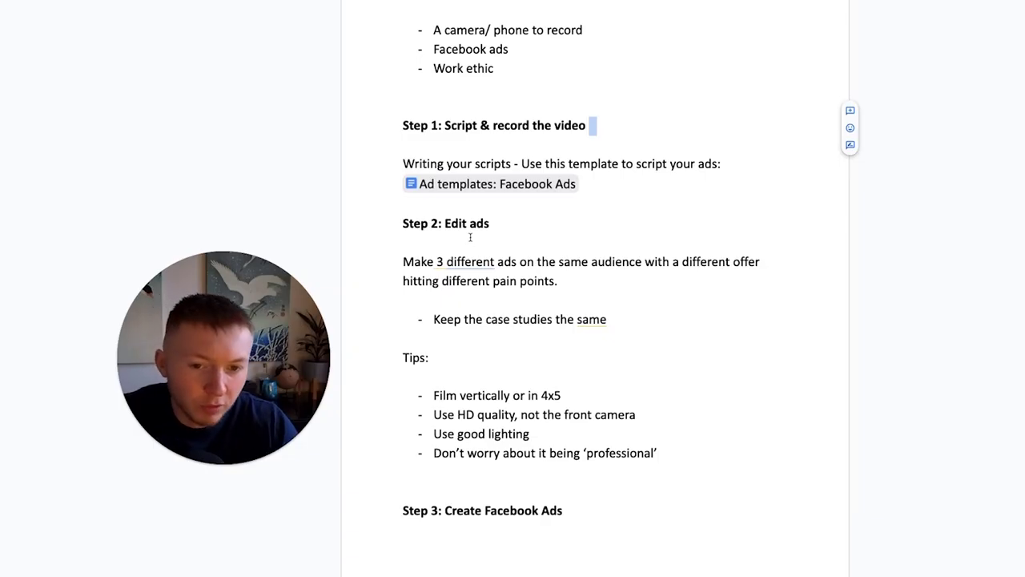
Return to the marketing system document and review the ad variations and filming tips under "Step 2: Edit ads".
triple_click(477, 232)
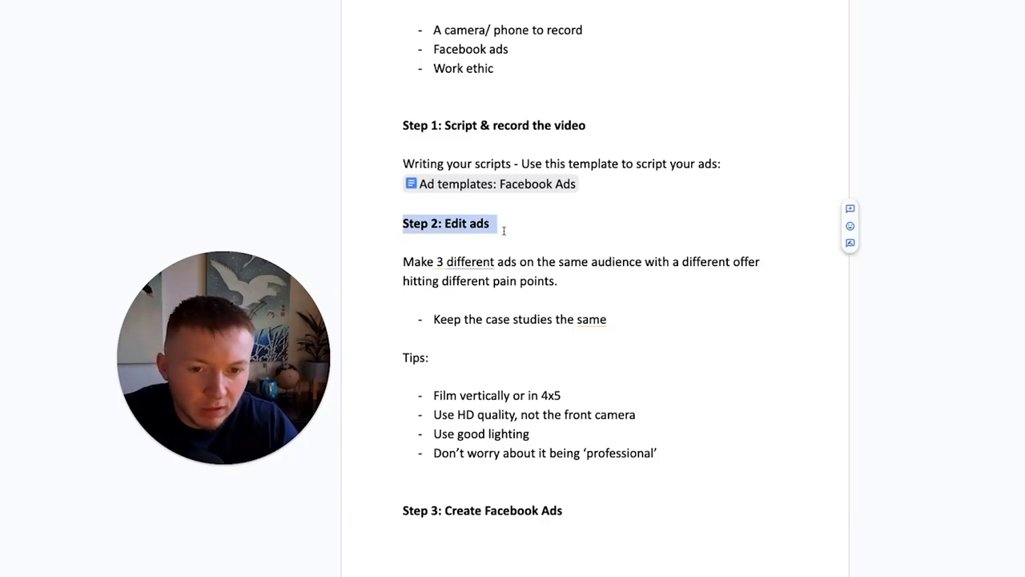
scroll(577, 296, "down", 1)
left_click(570, 312)
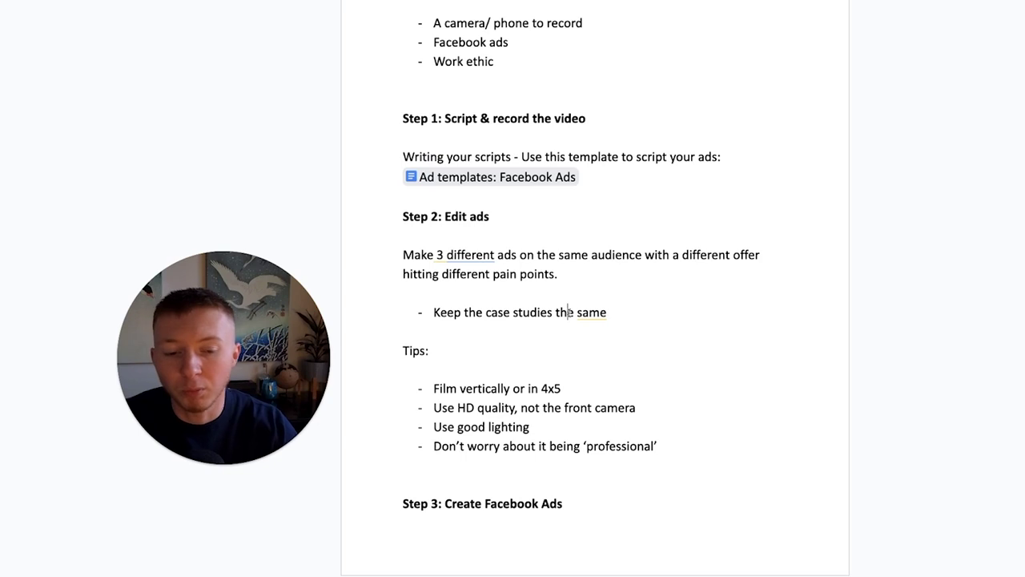
left_click(569, 312)
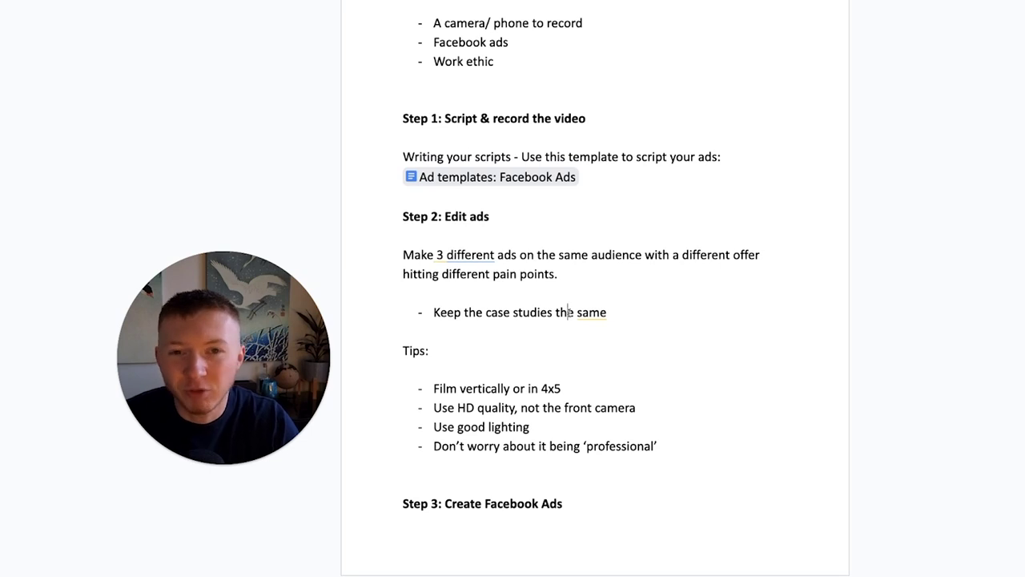
Read the "Step 3: Create Facebook Ads" instructions, from logging in to business.facebook.com through creating and naming a Leads campaign.
scroll(572, 295, "down", 3)
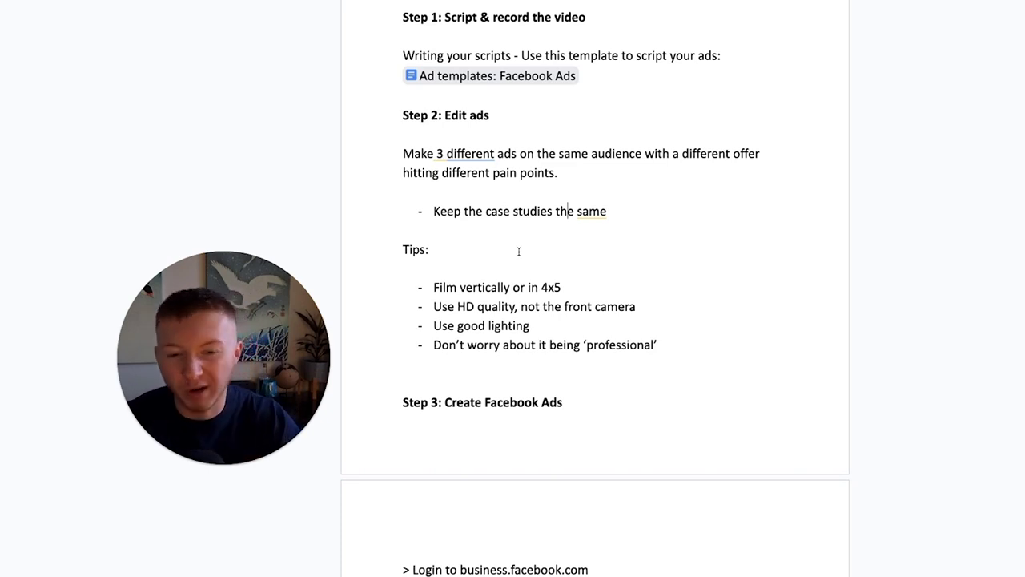
scroll(518, 252, "down", 1)
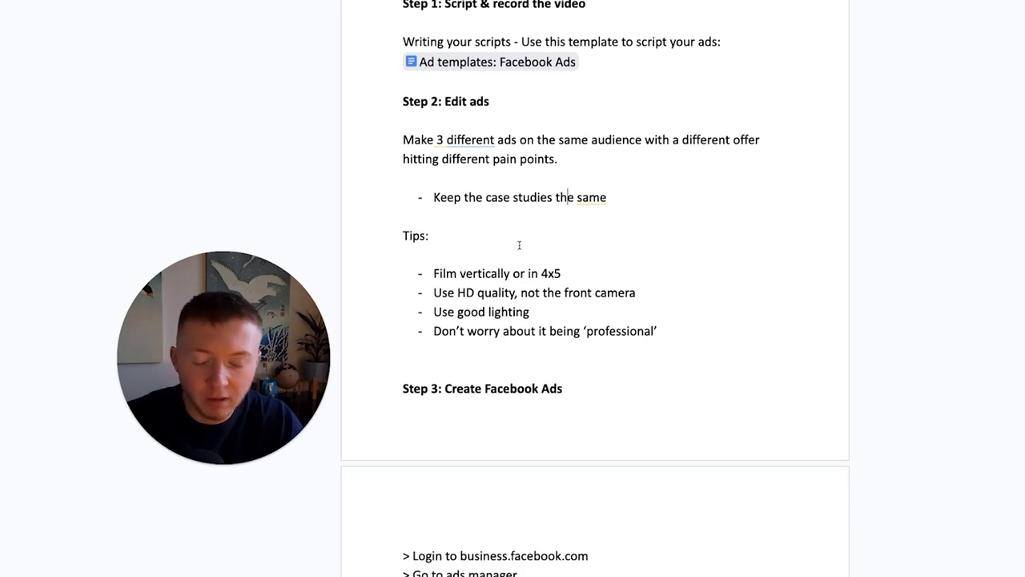
scroll(535, 240, "down", 5)
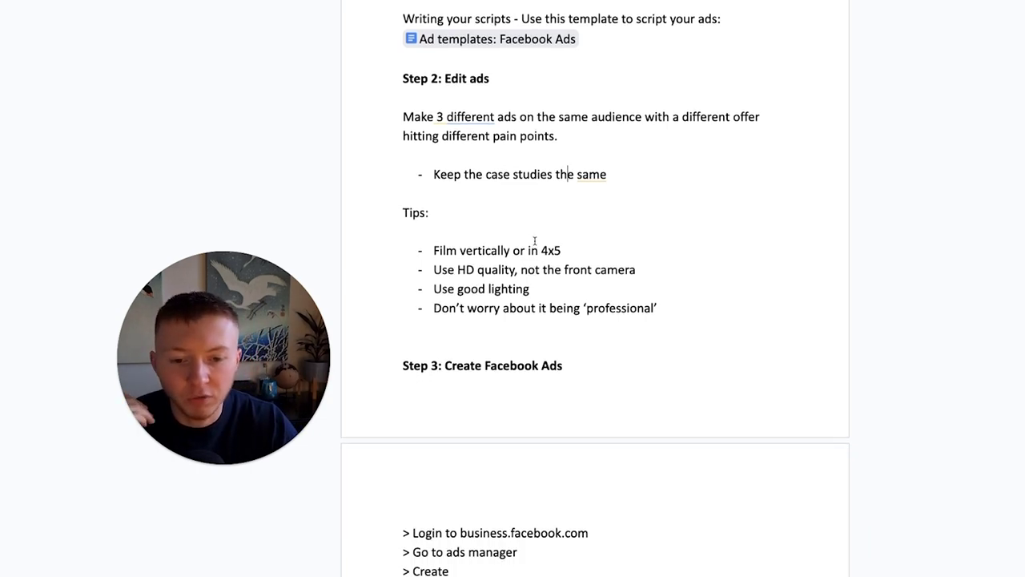
scroll(525, 232, "down", 2)
scroll(512, 222, "up", 1)
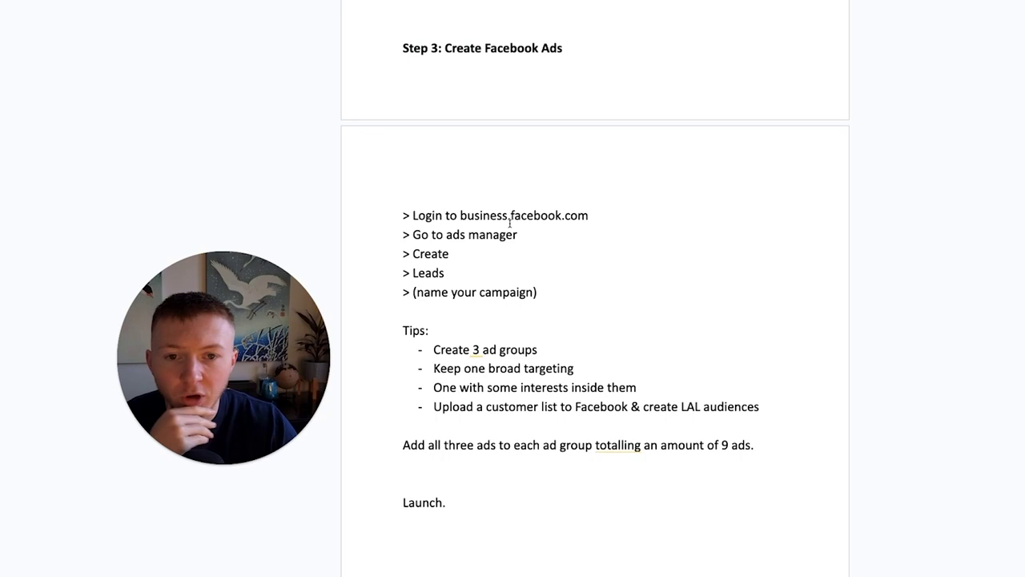
left_click_drag(402, 46, 572, 63)
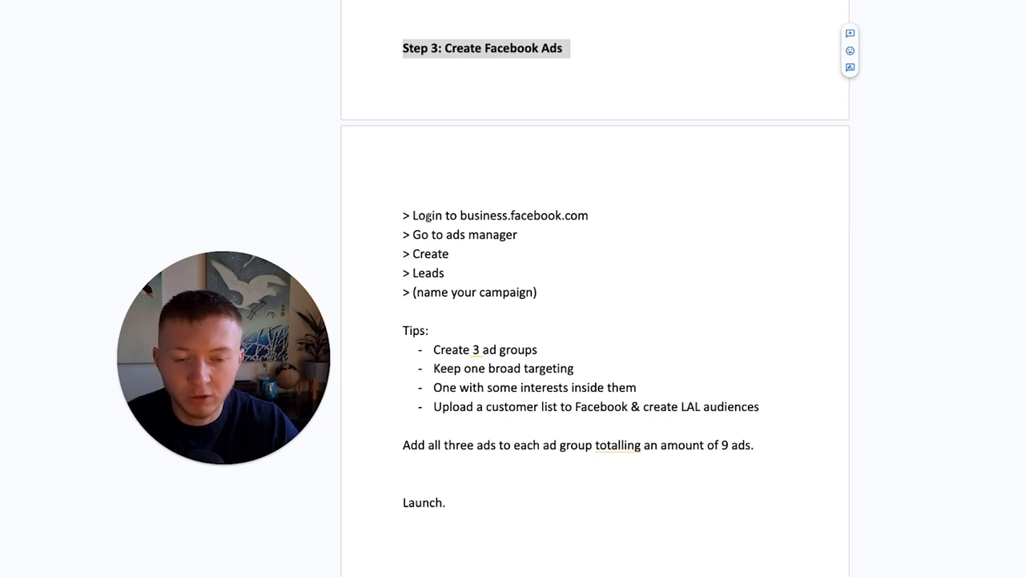
left_click(599, 216)
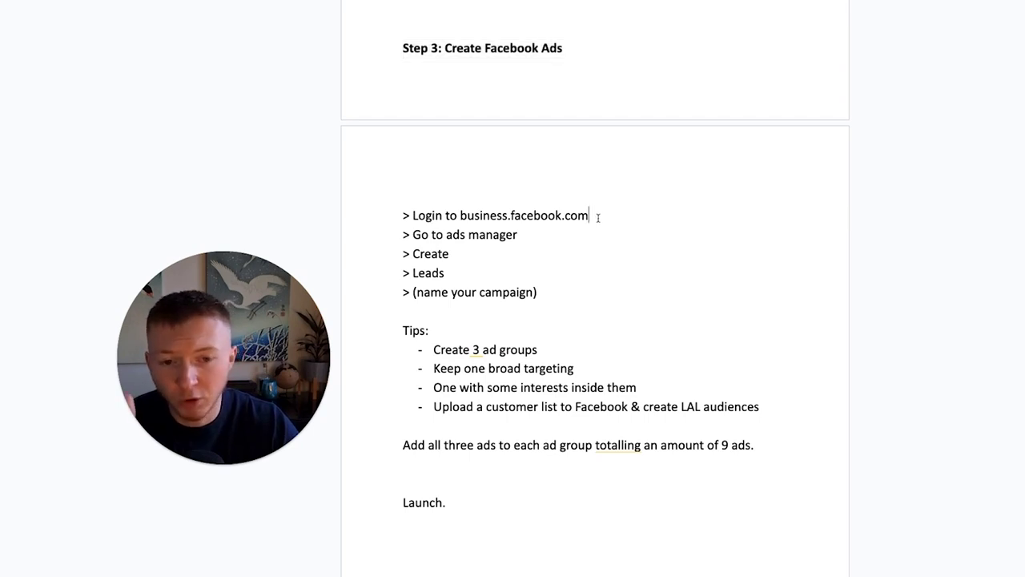
key("ctrl+Left")
key("ctrl+Left")
key("shift+Home")
left_click(574, 217)
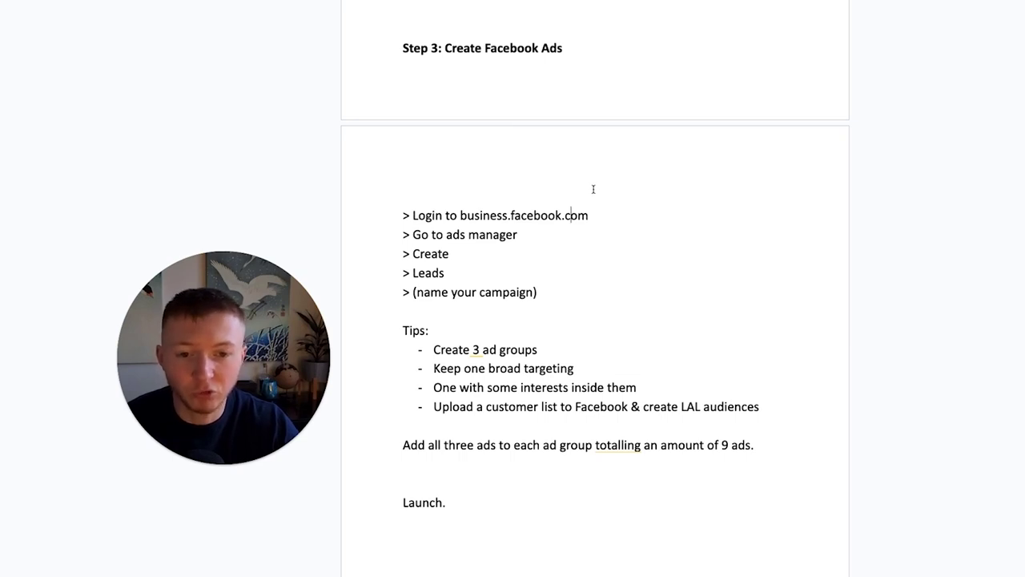
double_click(581, 215)
left_click(508, 234)
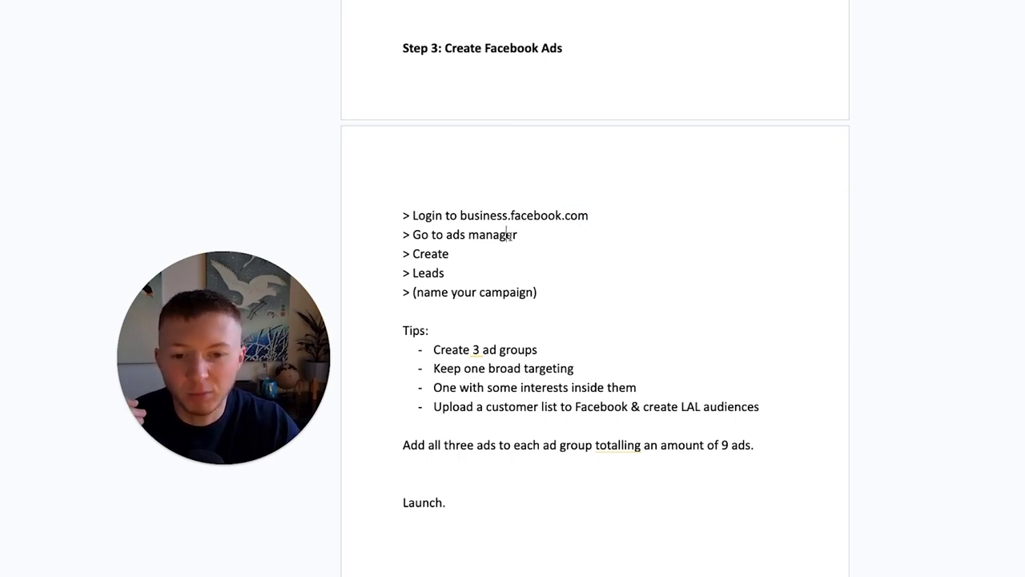
Review the Step 3 tips on creating 3 ad groups, with one kept on broad targeting.
left_click(517, 291)
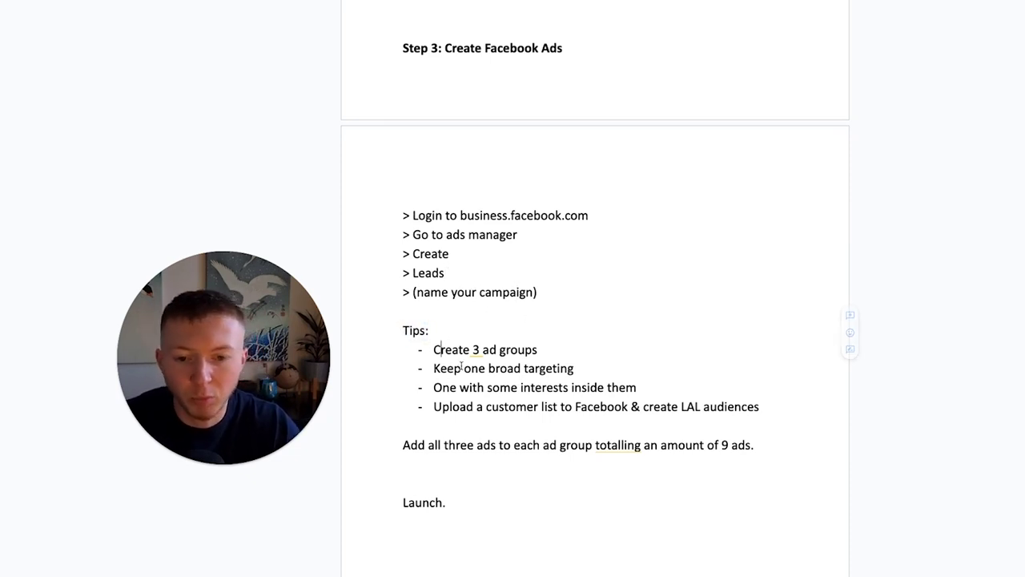
left_click_drag(434, 354, 538, 350)
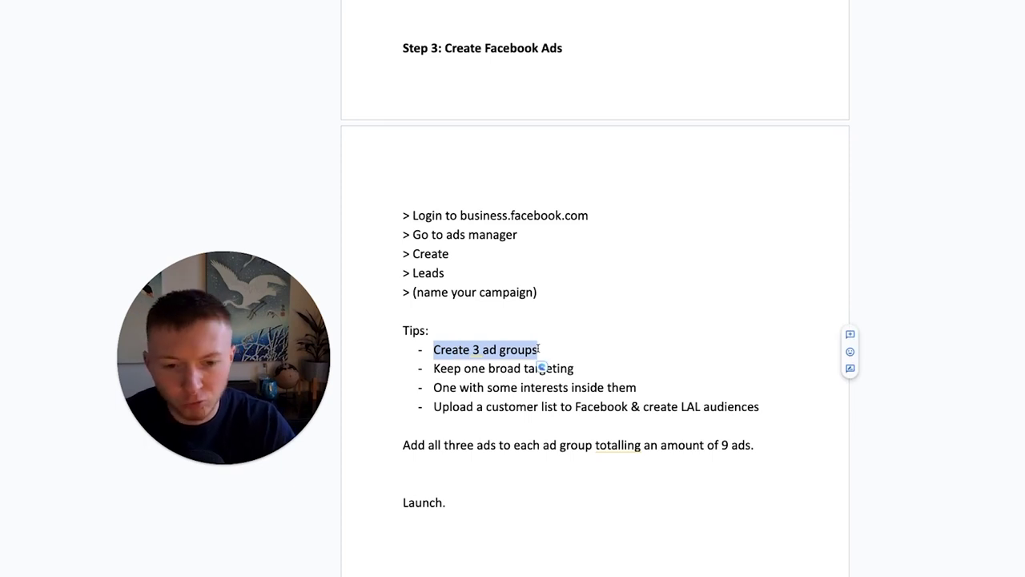
left_click(493, 369)
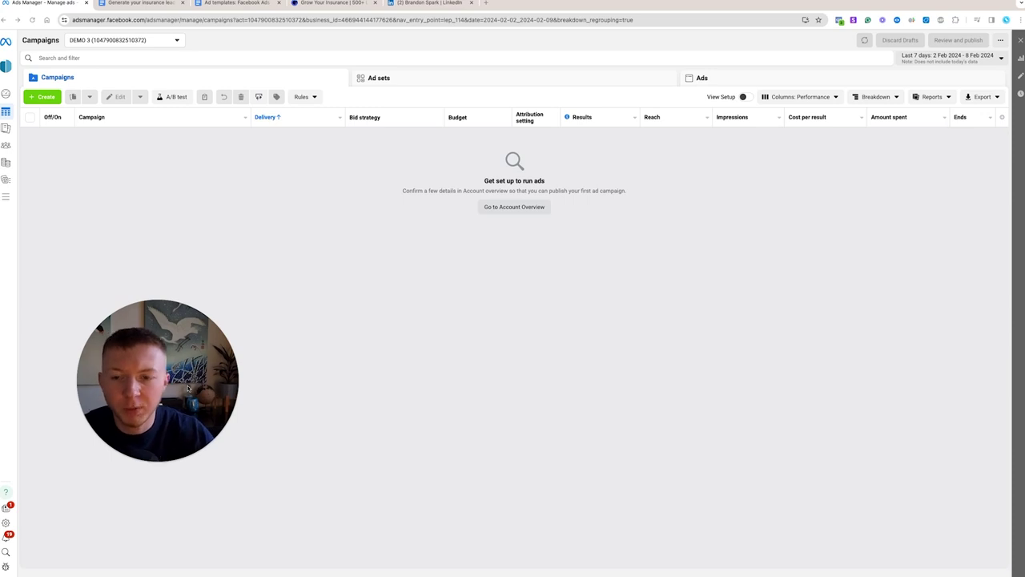
Switch to Meta Ads Manager and create a new campaign with the Leads objective and the manual leads campaign setup.
left_click_drag(188, 388, 241, 404)
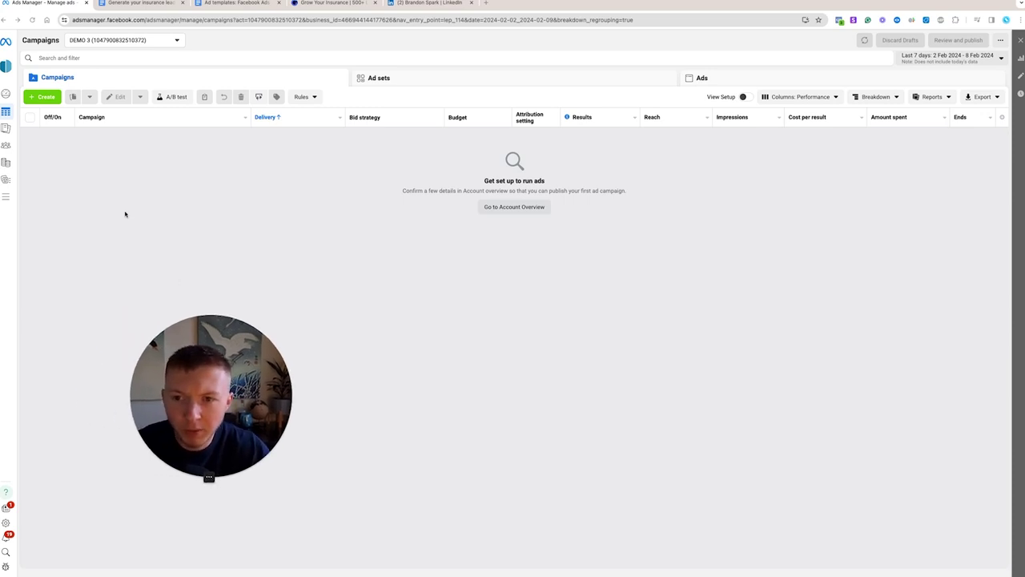
left_click(42, 97)
left_click(444, 310)
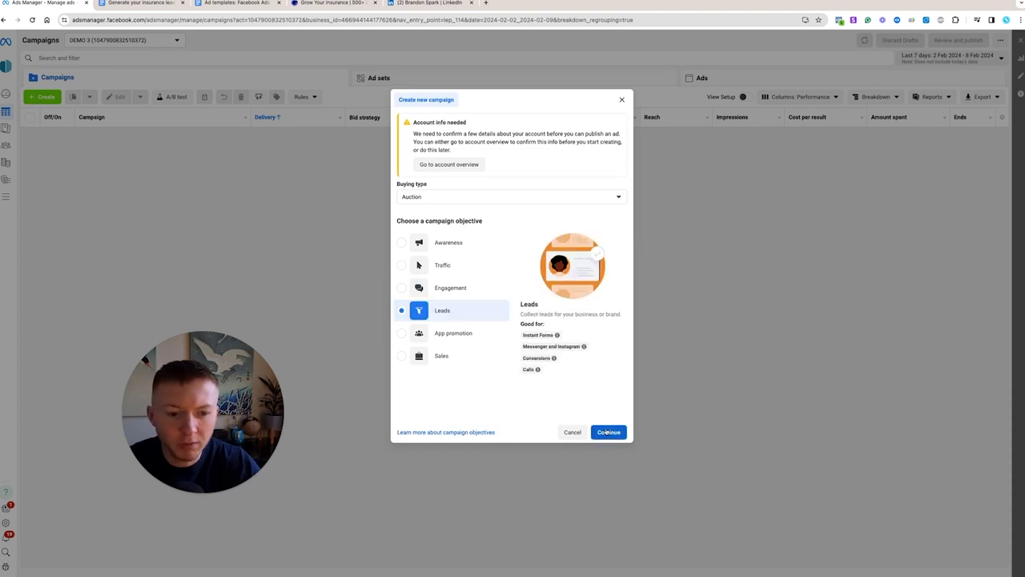
left_click(606, 432)
left_click(448, 289)
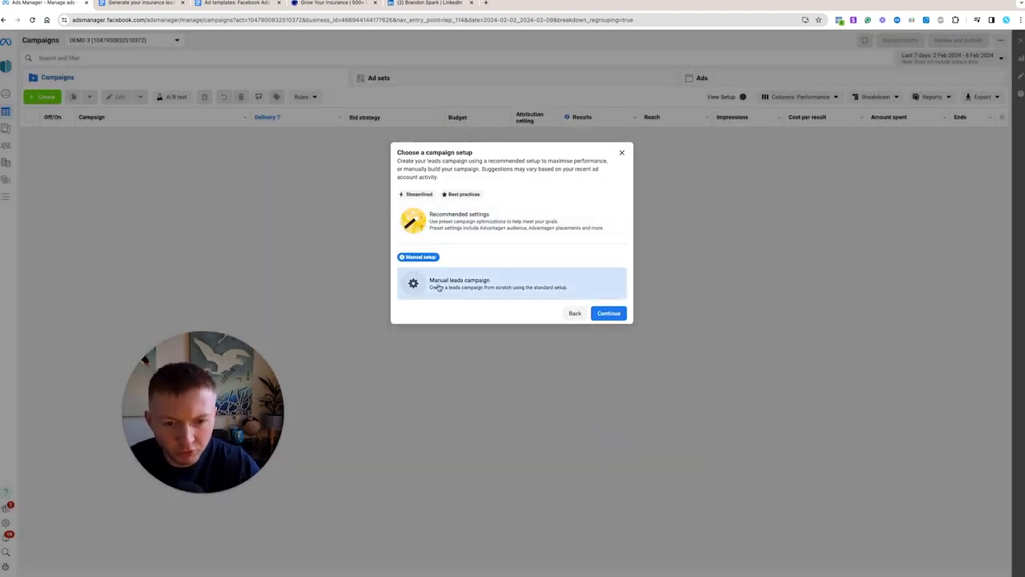
left_click(609, 313)
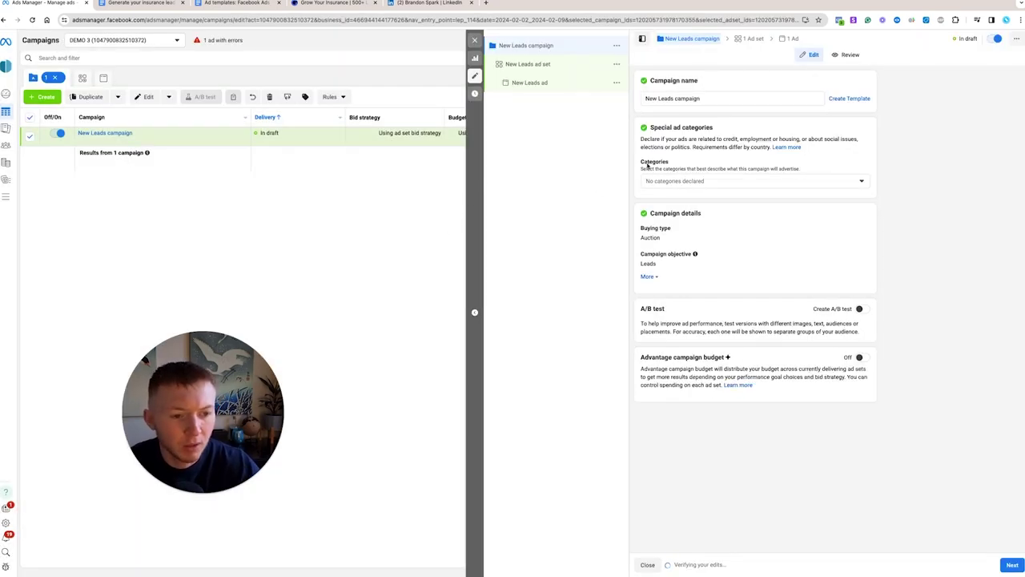
Turn on Advantage campaign budget and name the campaign "Prospecting - Insurance".
left_click(858, 358)
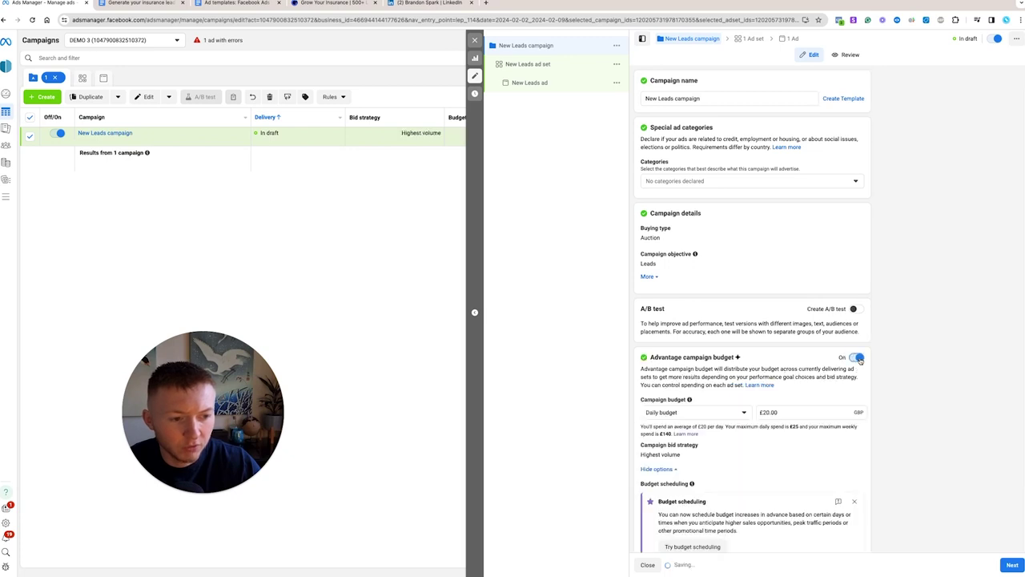
left_click(591, 45)
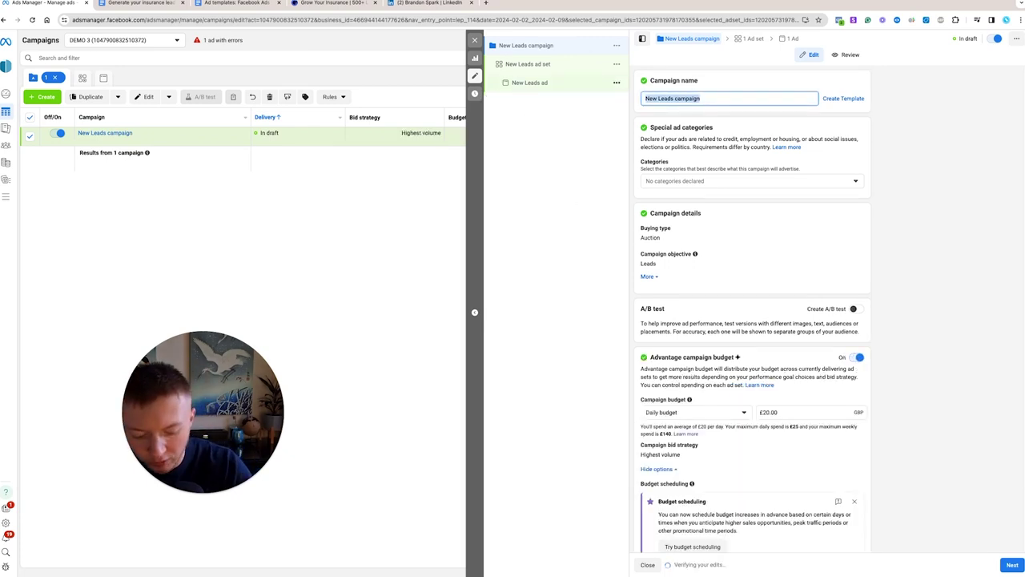
type("Prospecting - Insurance")
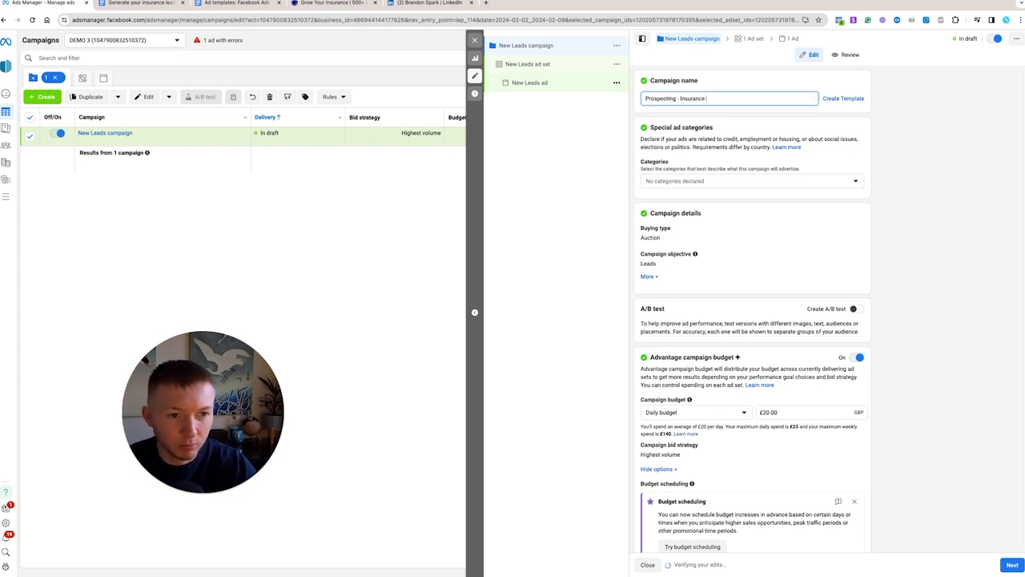
Set the campaign's daily budget to £30.
scroll(713, 267, "down", 1)
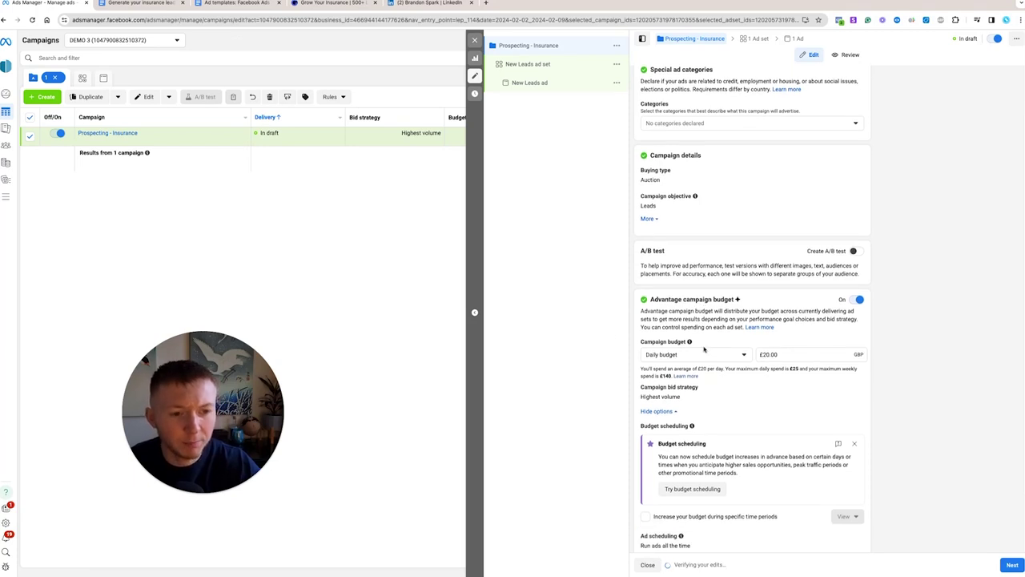
scroll(708, 343, "down", 1)
triple_click(759, 345)
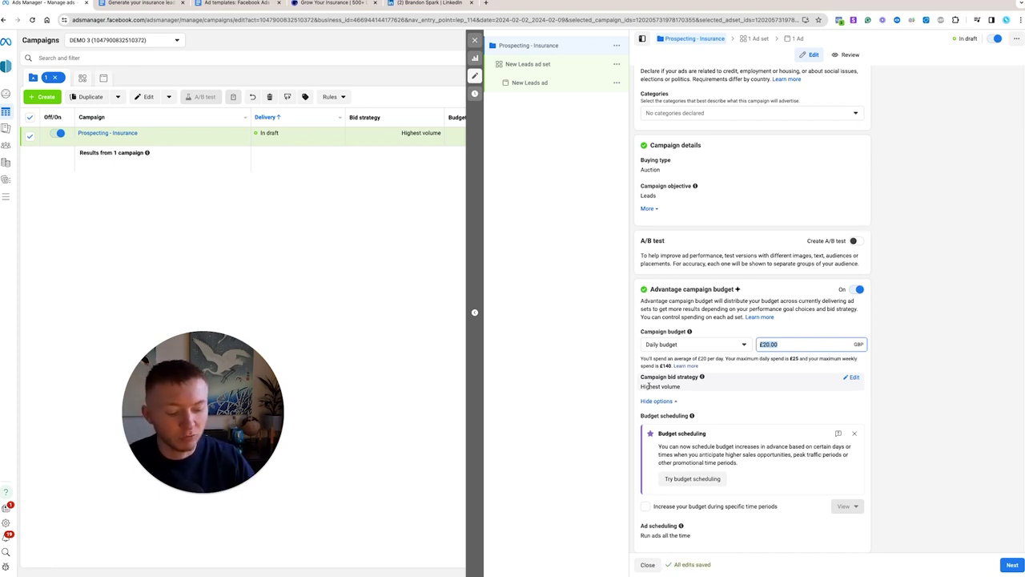
type("25")
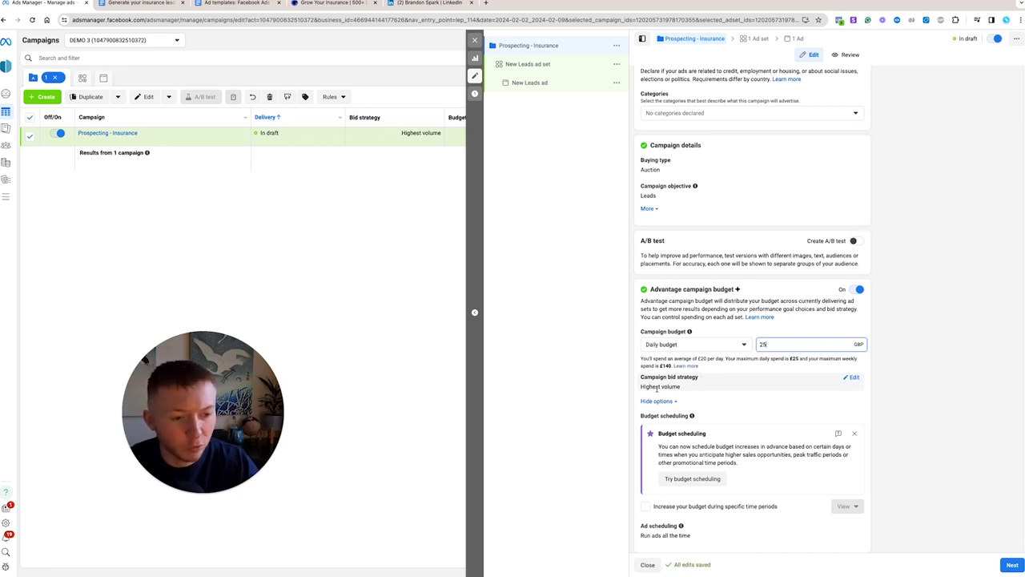
key("BackSpace")
key("BackSpace")
type("35")
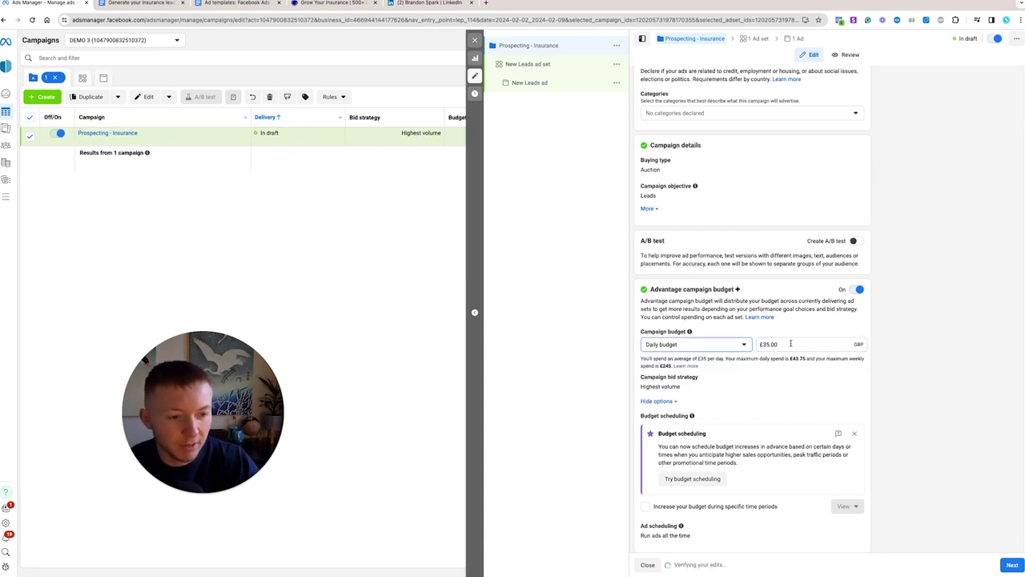
left_click(638, 327)
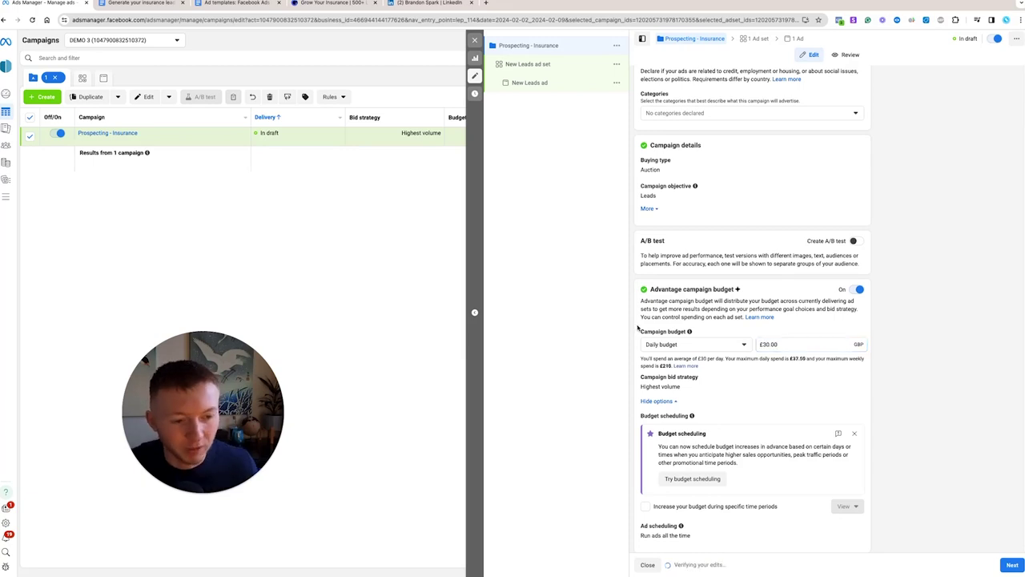
Open the campaign's leads ad set, check its Instant Forms conversion location and Facebook Page, and use Maximise number of leads as performance goal.
scroll(689, 318, "down", 1)
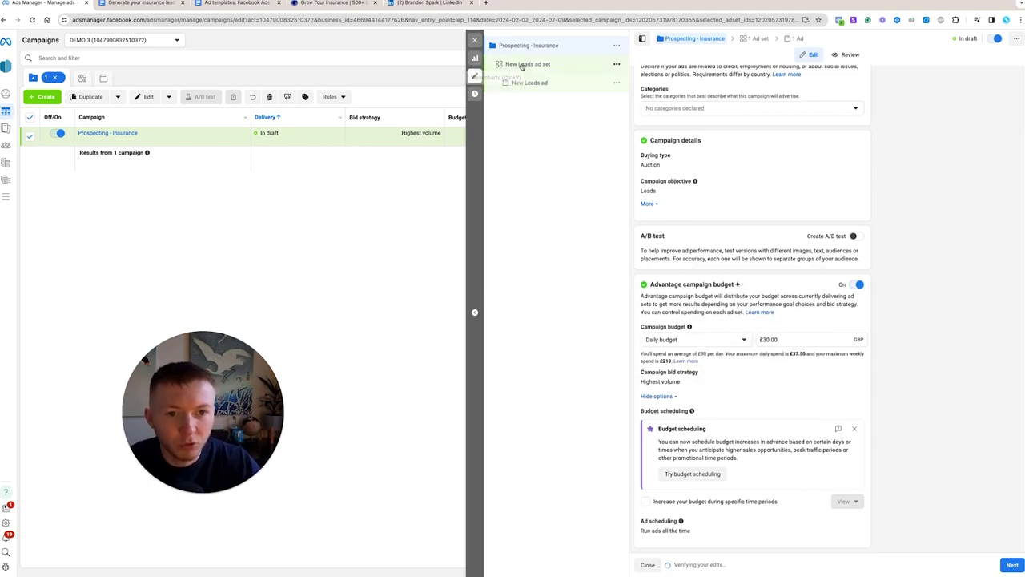
left_click(503, 66)
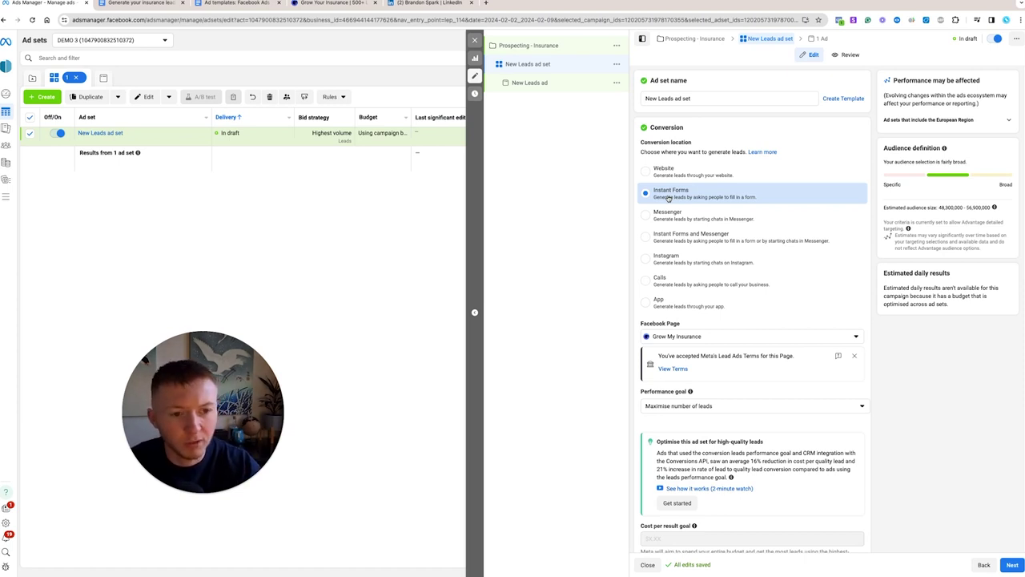
scroll(668, 202, "down", 1)
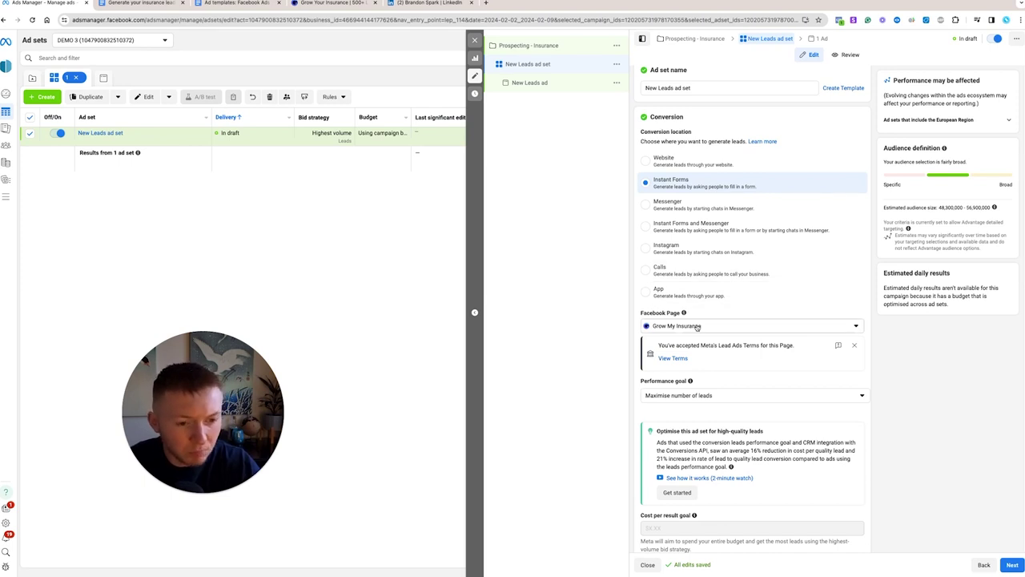
scroll(697, 326, "down", 2)
scroll(680, 360, "down", 1)
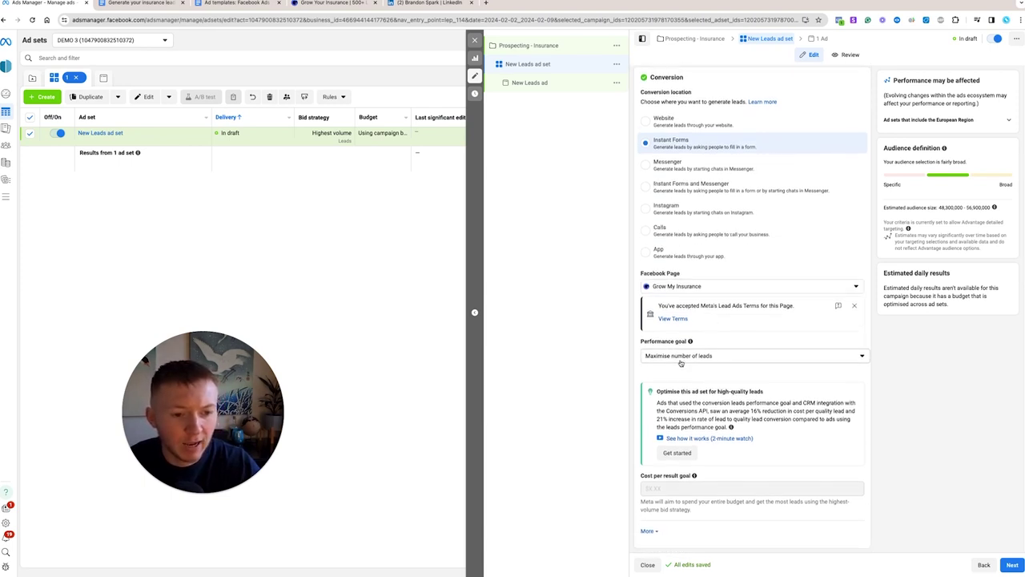
left_click(664, 350)
left_click(675, 374)
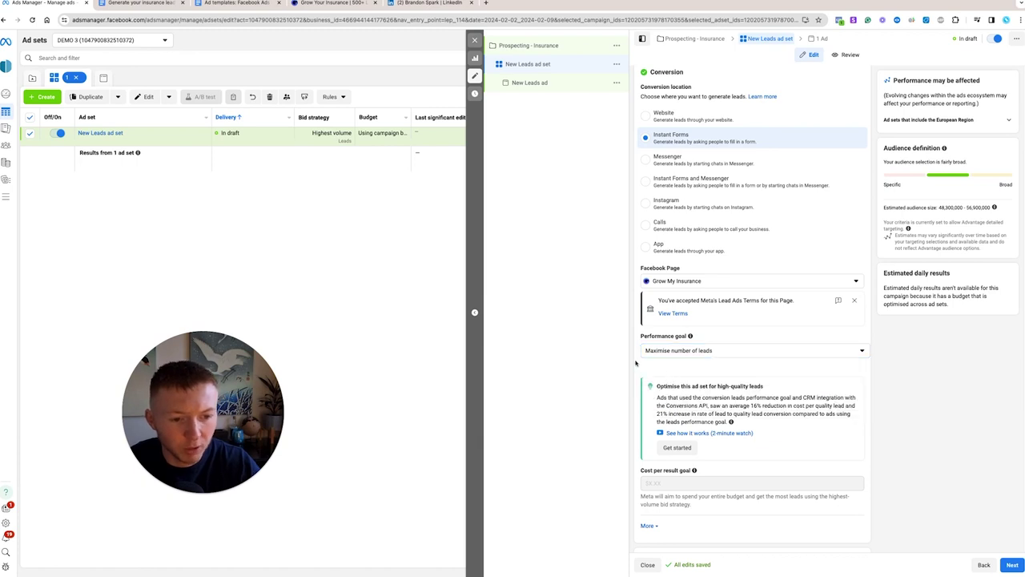
Expand the optional audience suggestion under Advantage+ audience and look over its custom audience, age and targeting settings.
scroll(637, 361, "down", 5)
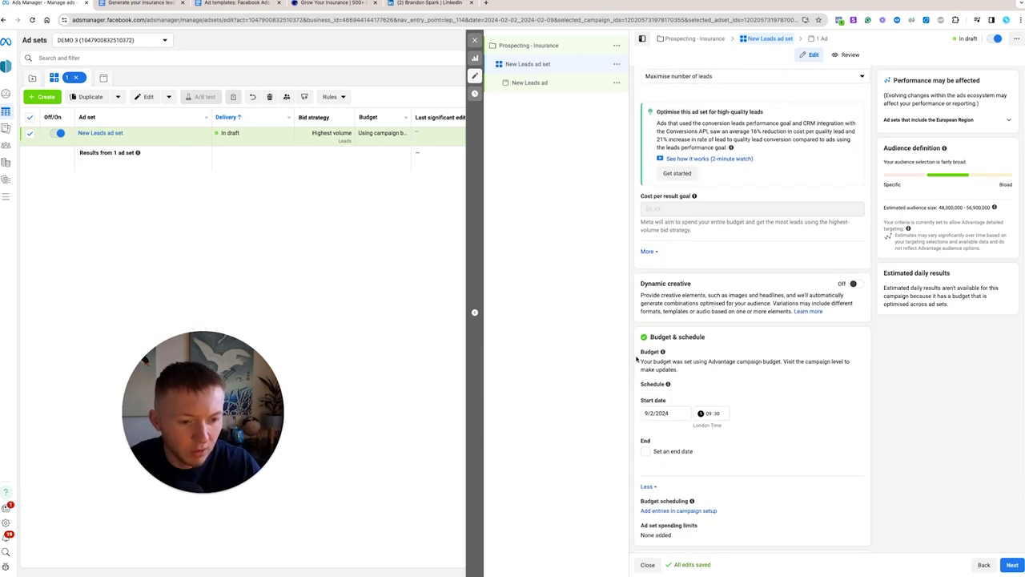
scroll(637, 361, "down", 1)
scroll(676, 377, "down", 1)
scroll(676, 378, "down", 3)
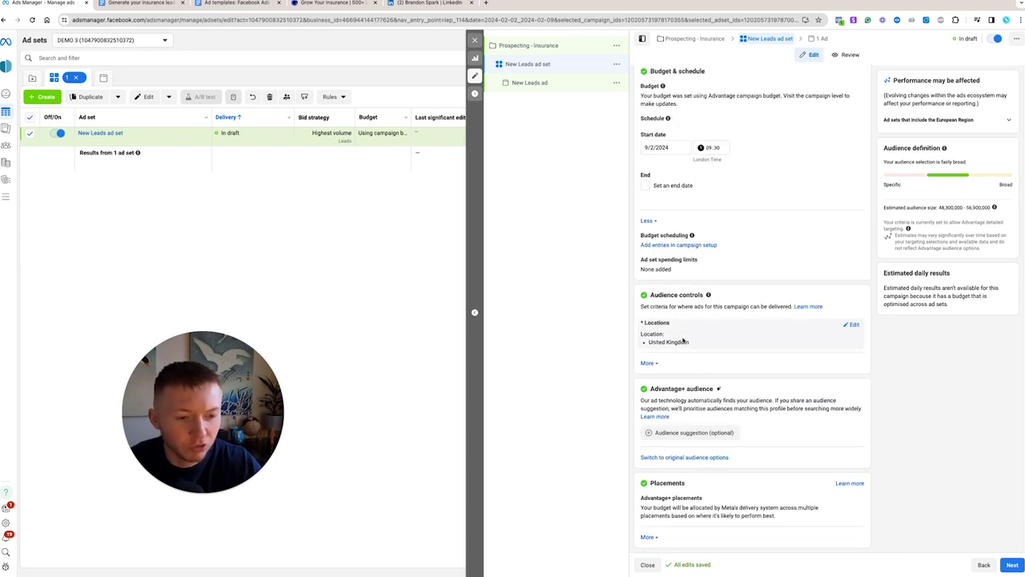
left_click(655, 459)
left_click_drag(650, 357, 713, 358)
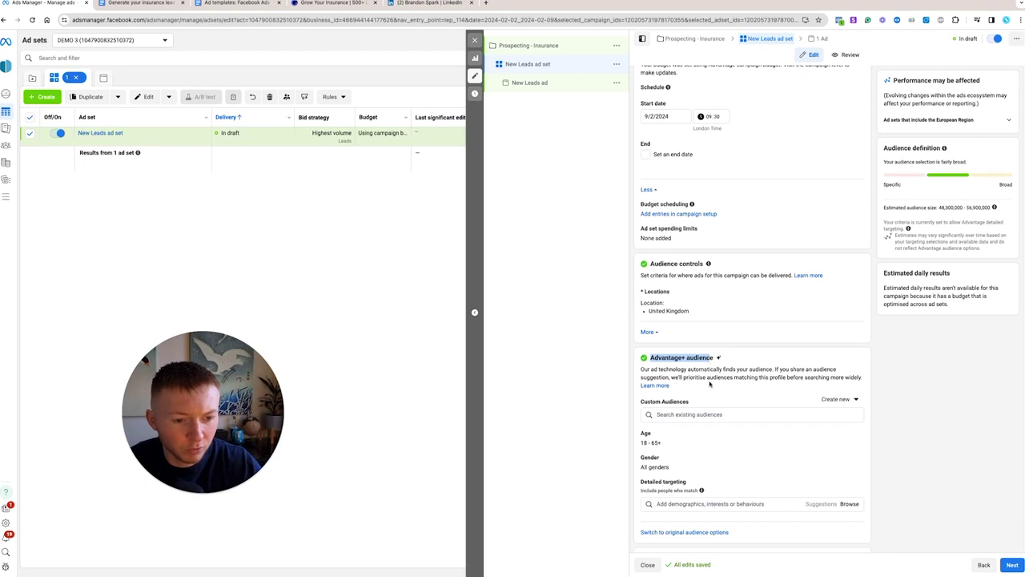
scroll(696, 399, "down", 1)
left_click(679, 404)
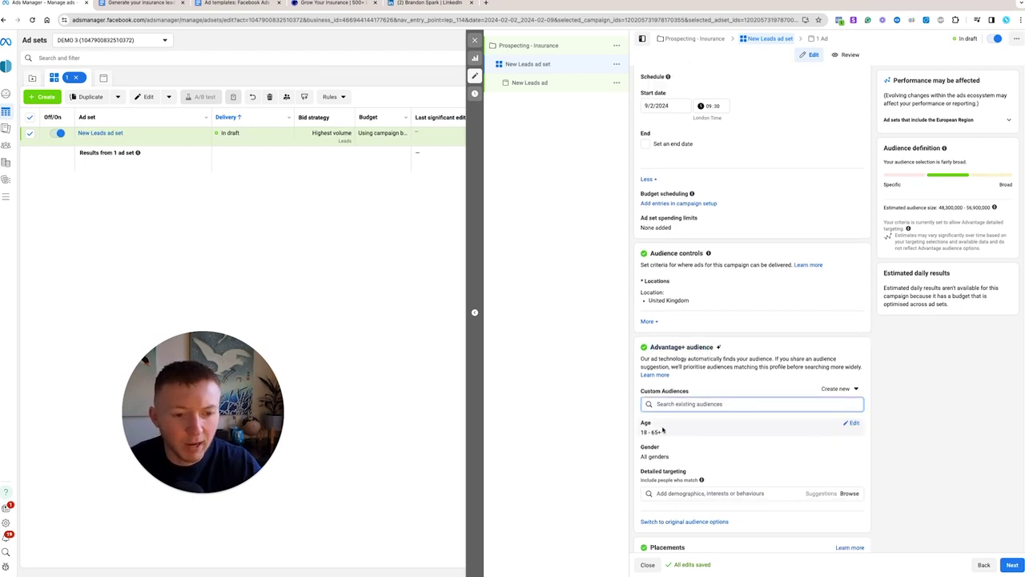
Rename the ad set as "Broad".
scroll(687, 142, "up", 10)
triple_click(696, 98)
type("Broad")
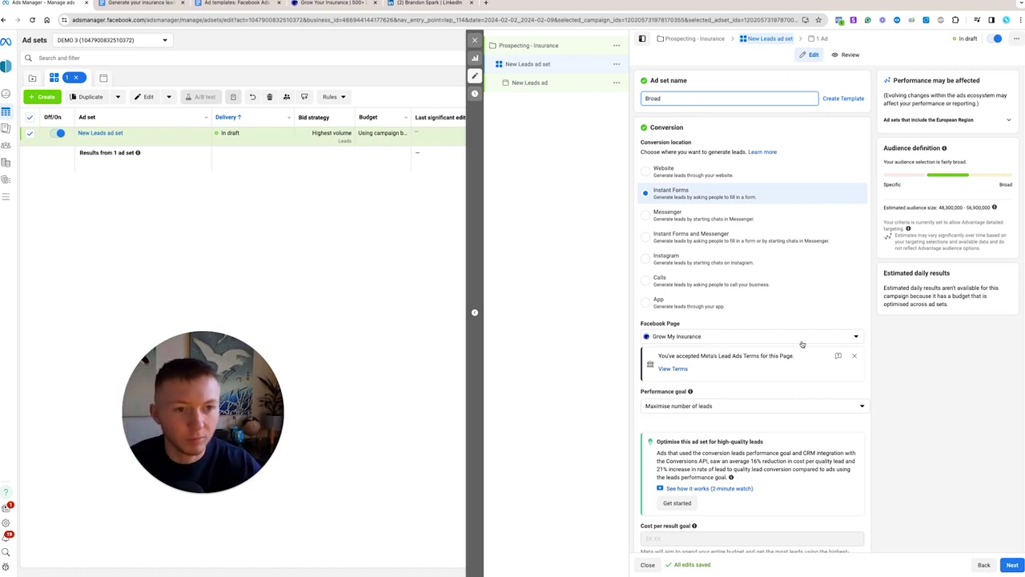
Set the Broad ad set's suggested age range under Advantage+ audience to 25–60.
scroll(717, 387, "down", 10)
scroll(717, 387, "down", 3)
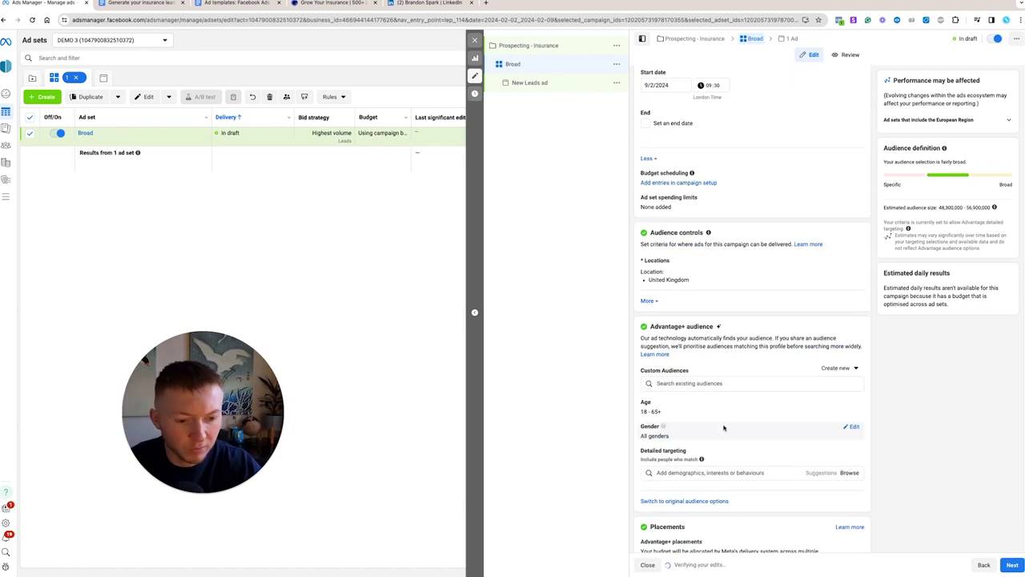
left_click(664, 374)
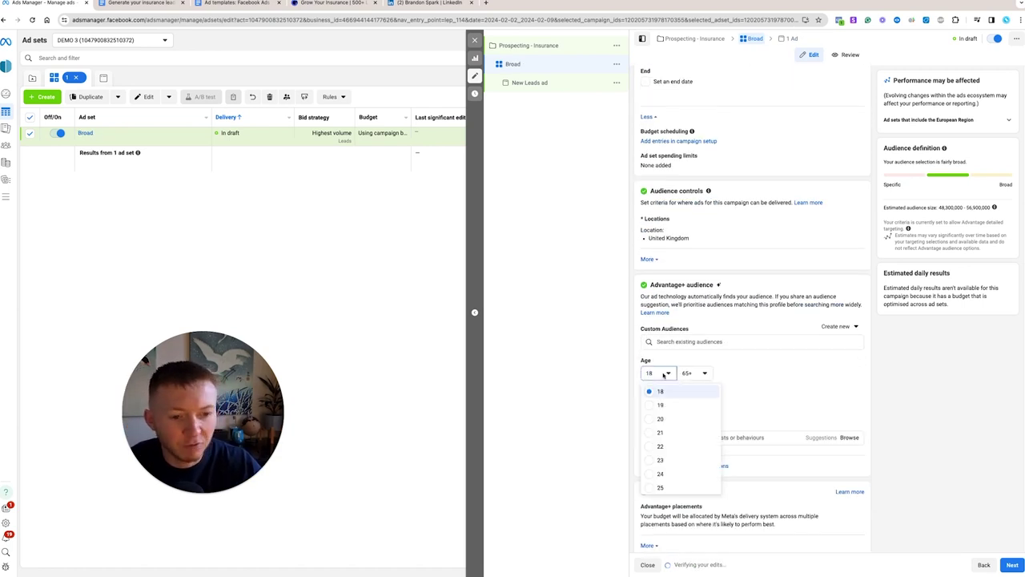
left_click(669, 485)
left_click(694, 374)
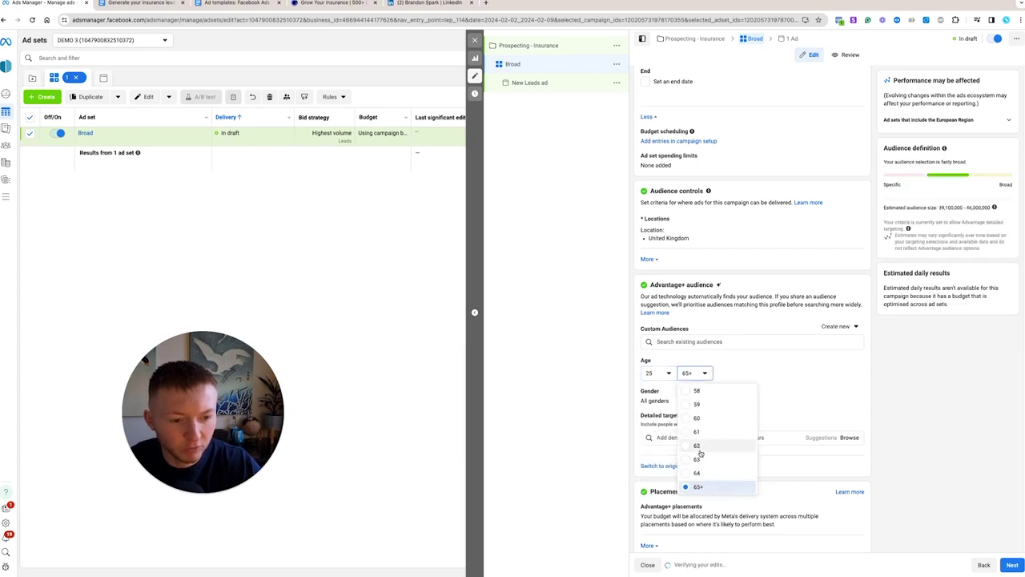
left_click(705, 422)
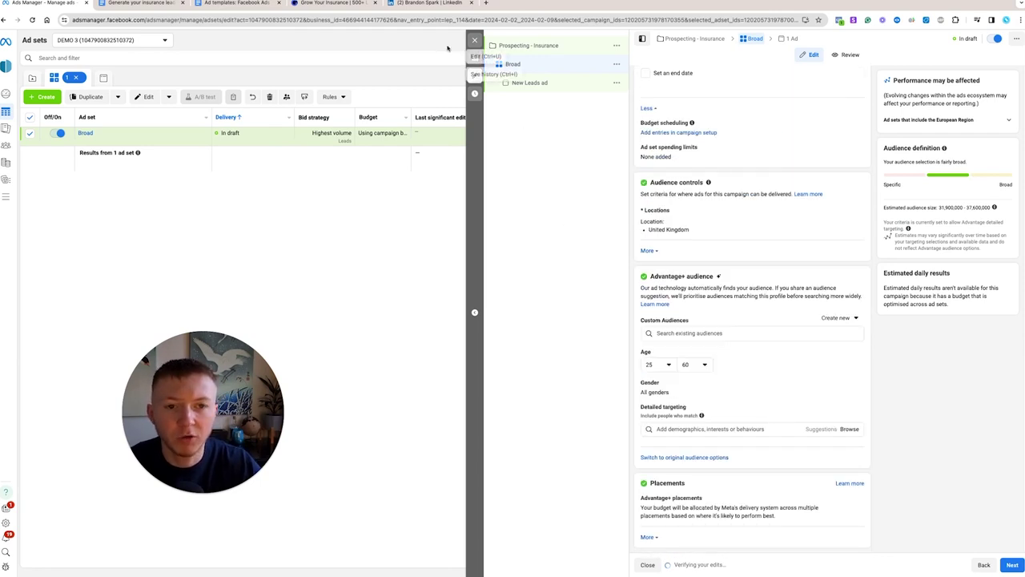
Open the New Leads ad and turn off multi-advertiser ads in its setup.
left_click(530, 83)
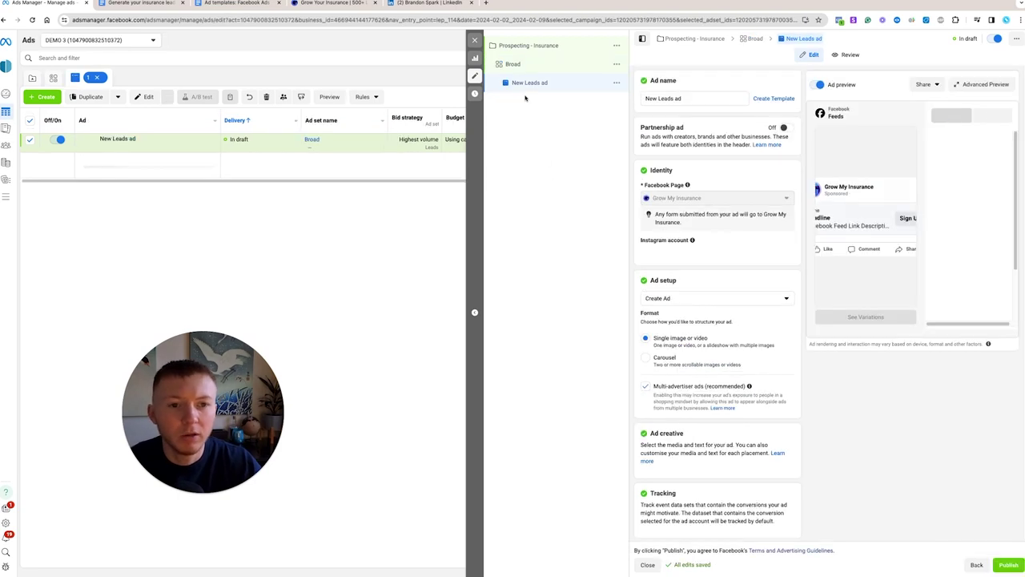
scroll(695, 200, "down", 3)
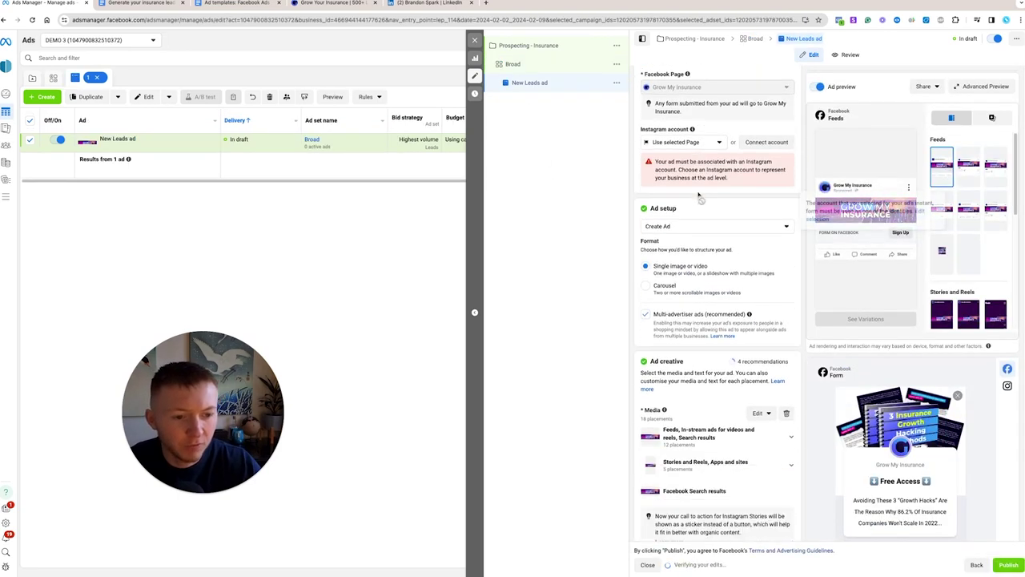
left_click(655, 274)
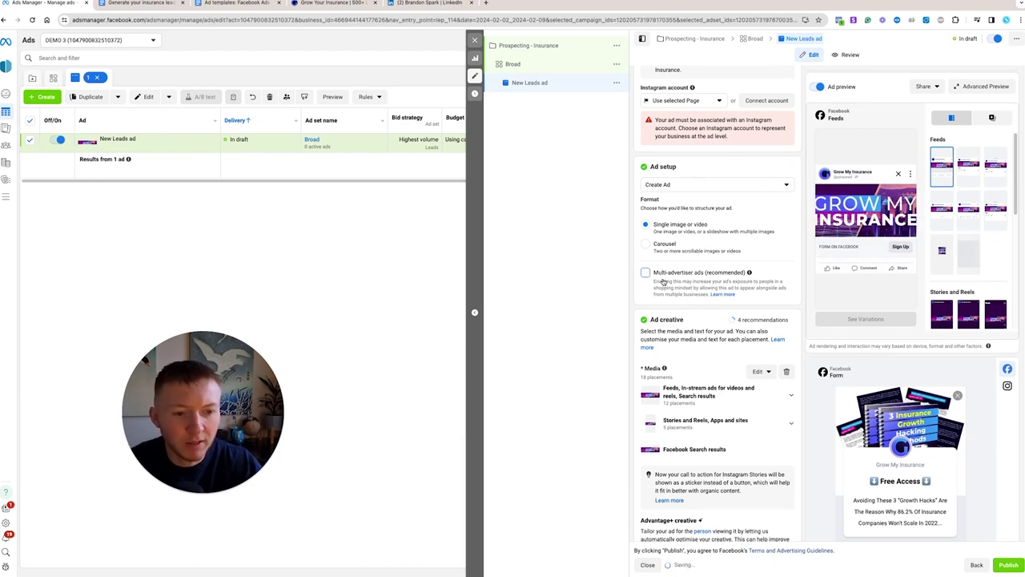
Remove the ad's existing media and upload the video AD2 (315) V2.mp4 in its place.
left_click(786, 372)
left_click(672, 381)
left_click(669, 413)
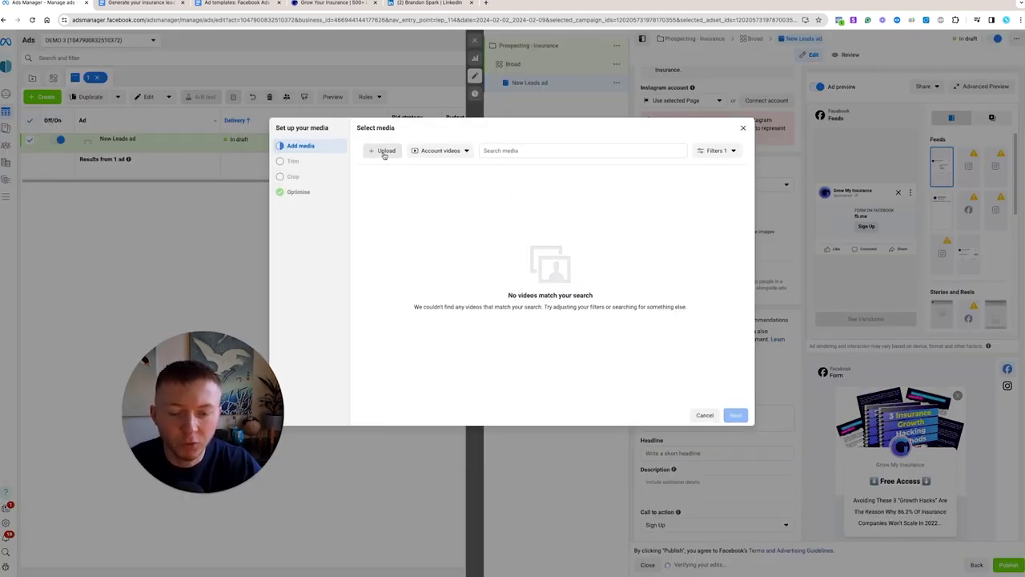
left_click(383, 155)
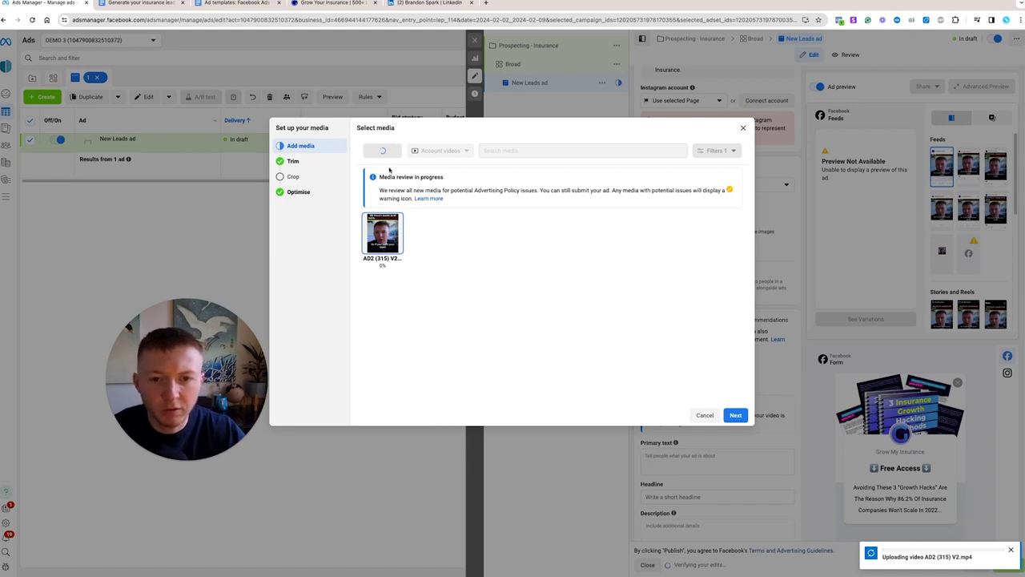
mouse_move(395, 238)
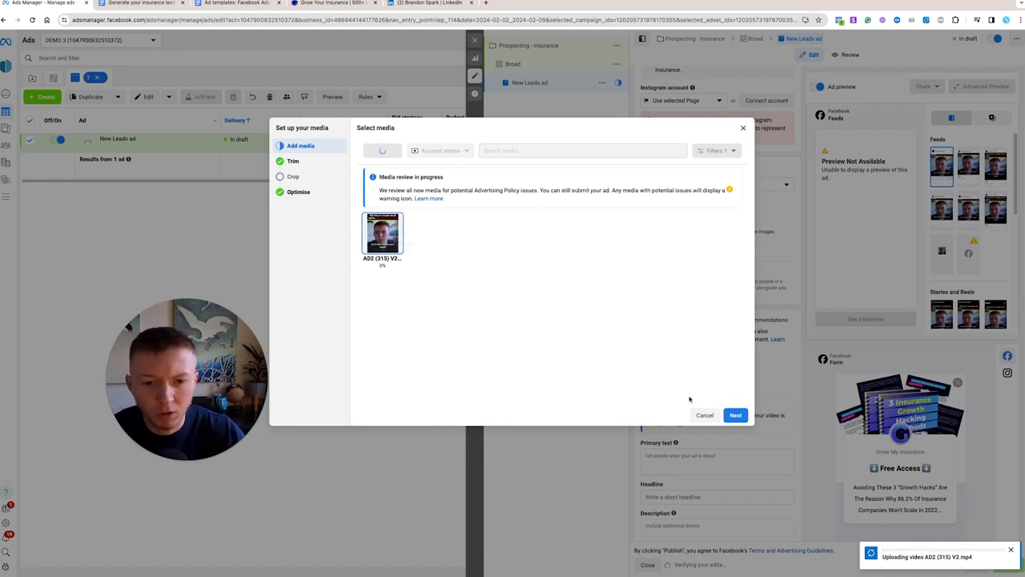
Keep the video's original crop for all placements and complete the media setup with all Advantage+ creative optimisations on.
left_click(736, 416)
left_click(736, 415)
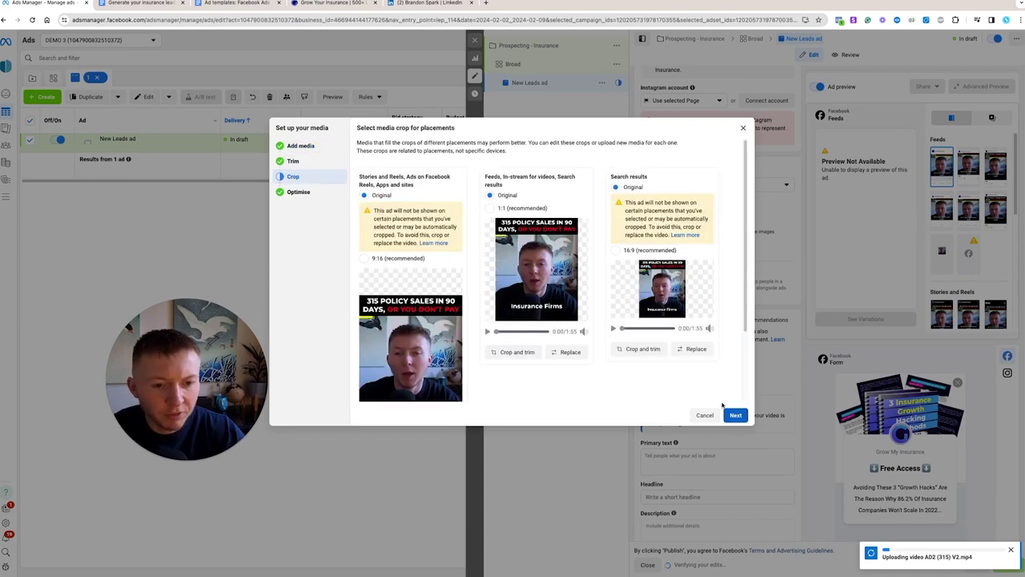
left_click(615, 250)
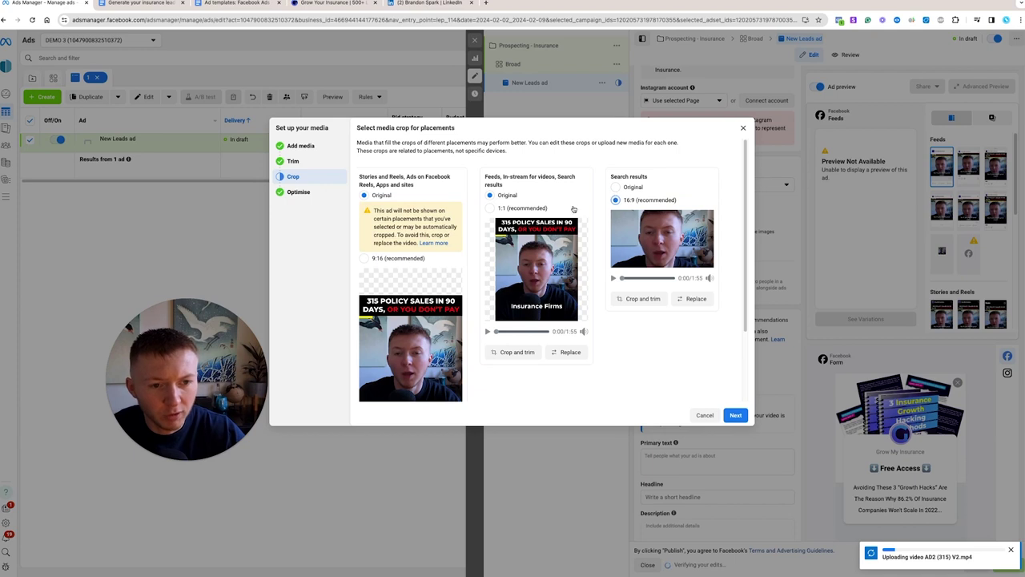
left_click(615, 186)
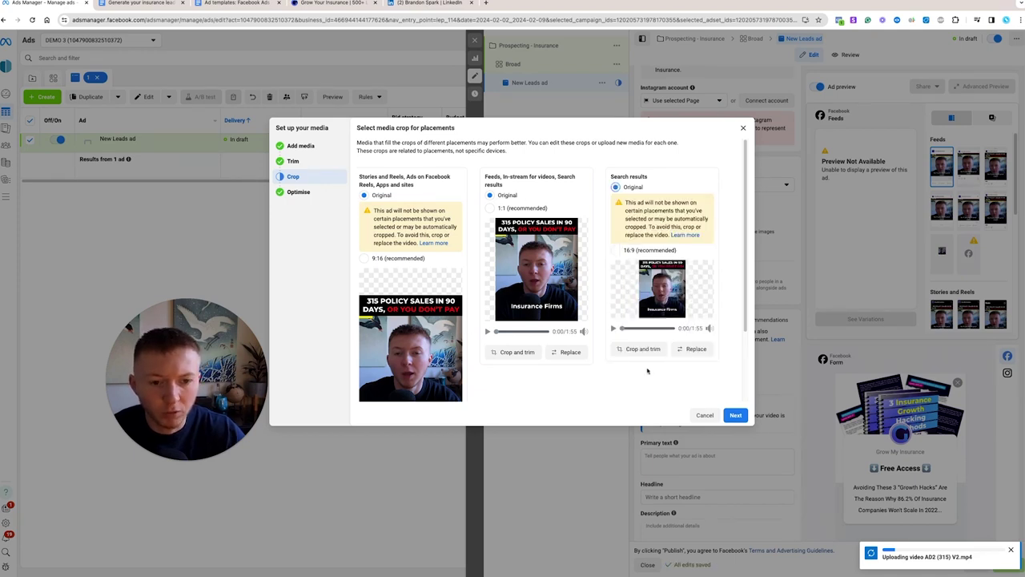
left_click(736, 415)
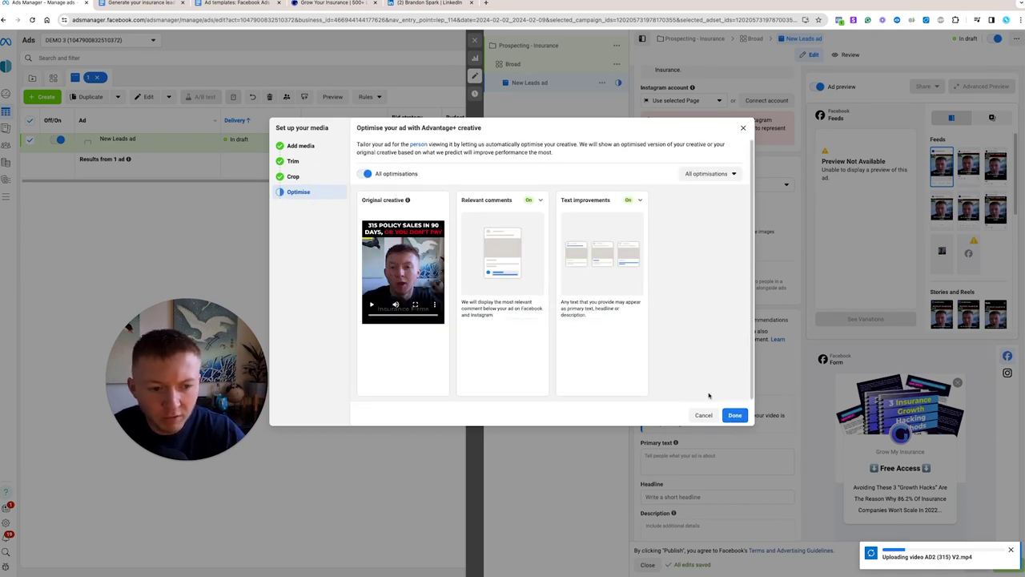
left_click(735, 415)
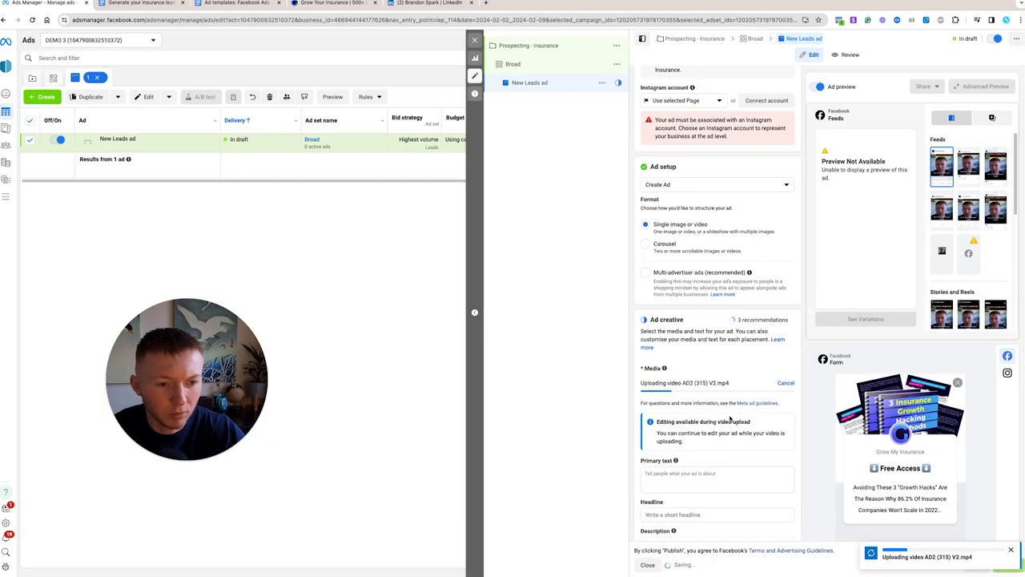
Enter the primary text "Mums & Dads looking for Life insurance, check this out!" followed by a line break.
scroll(760, 464, "down", 1)
left_click(681, 433)
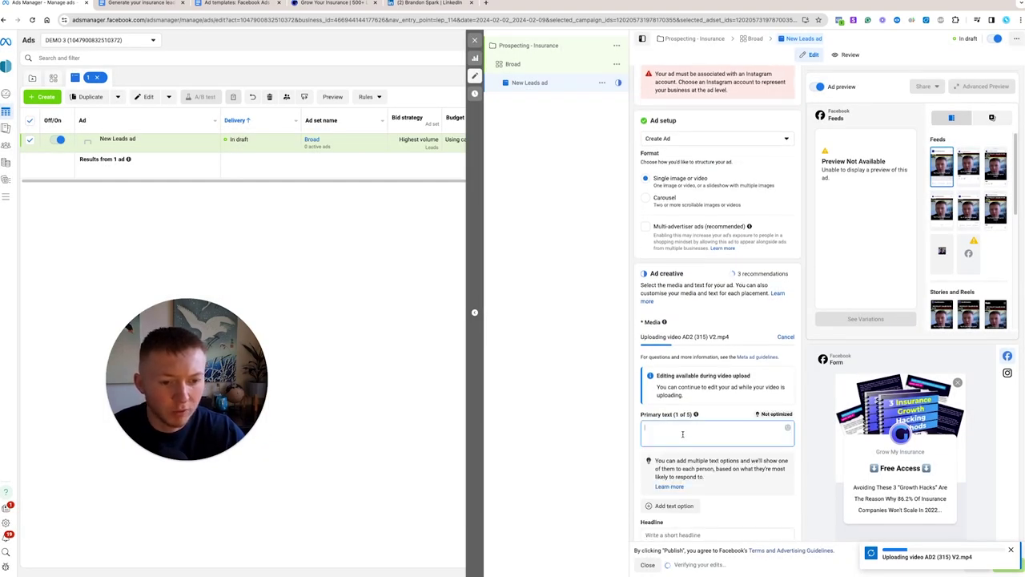
scroll(681, 433, "down", 2)
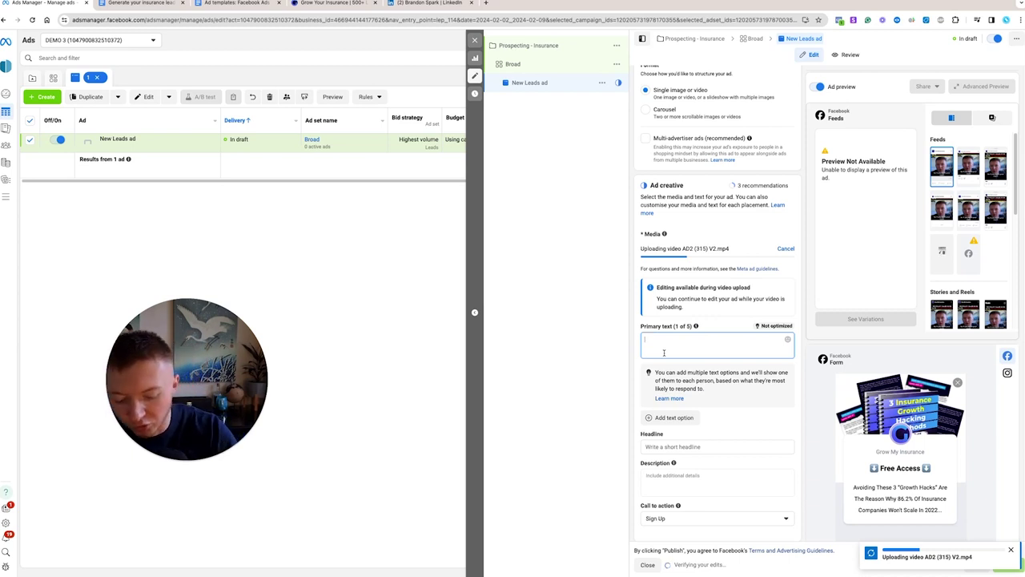
type("Muns ")
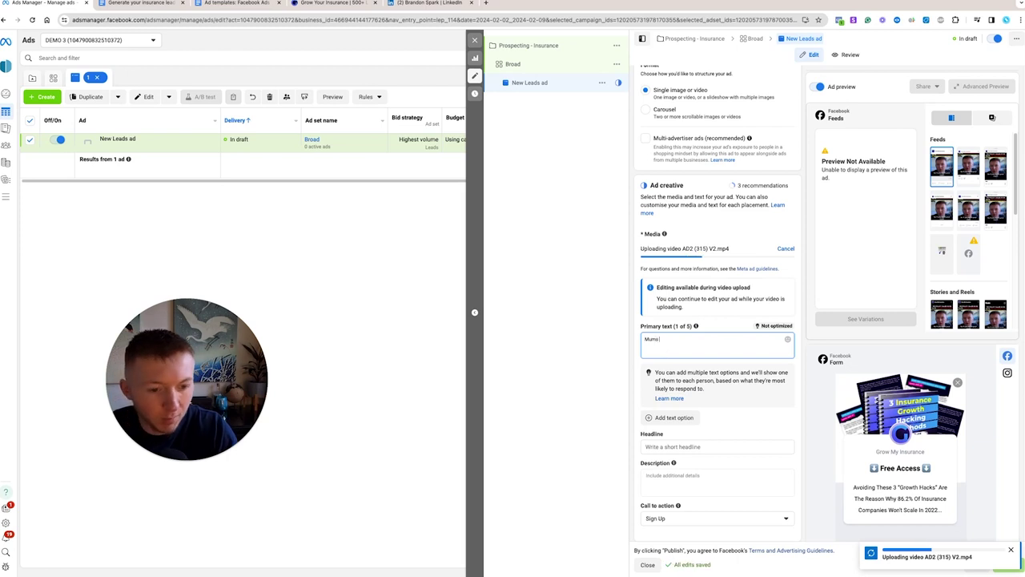
type("& Dads looking for Life INsurance, check this out!")
left_click(715, 339)
key("BackSpace")
key("BackSpace")
type("i")
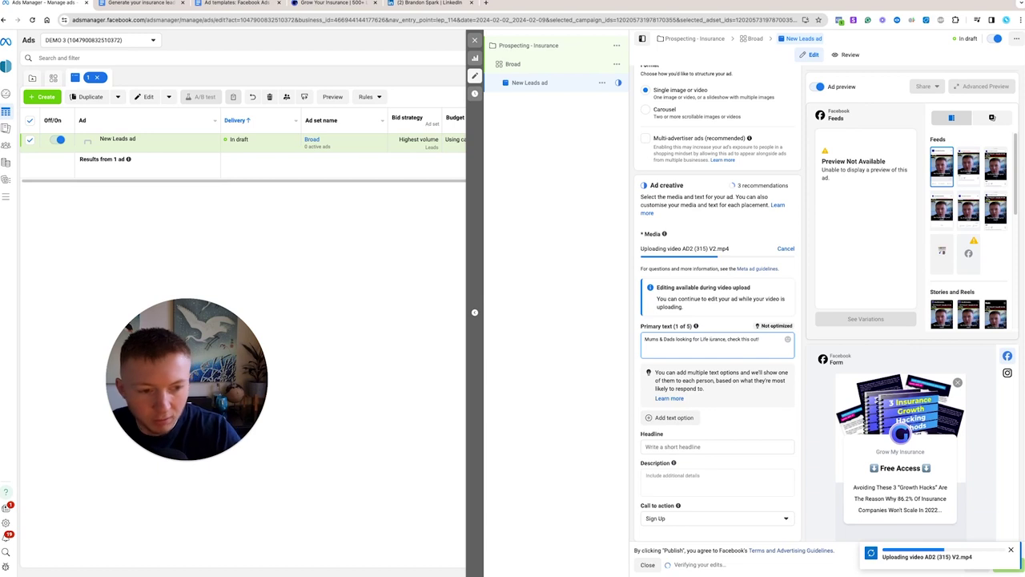
type("ns")
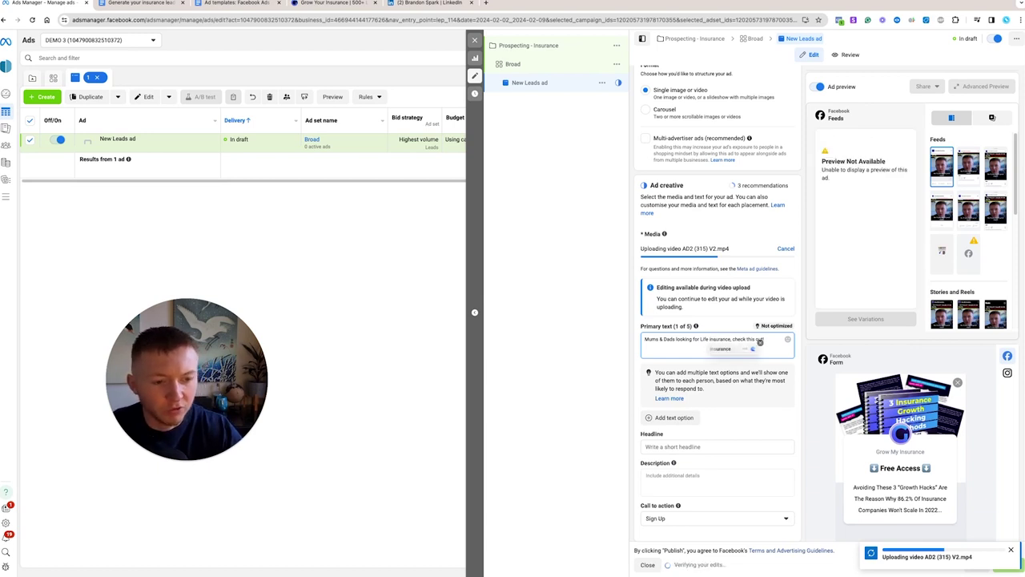
left_click(760, 342)
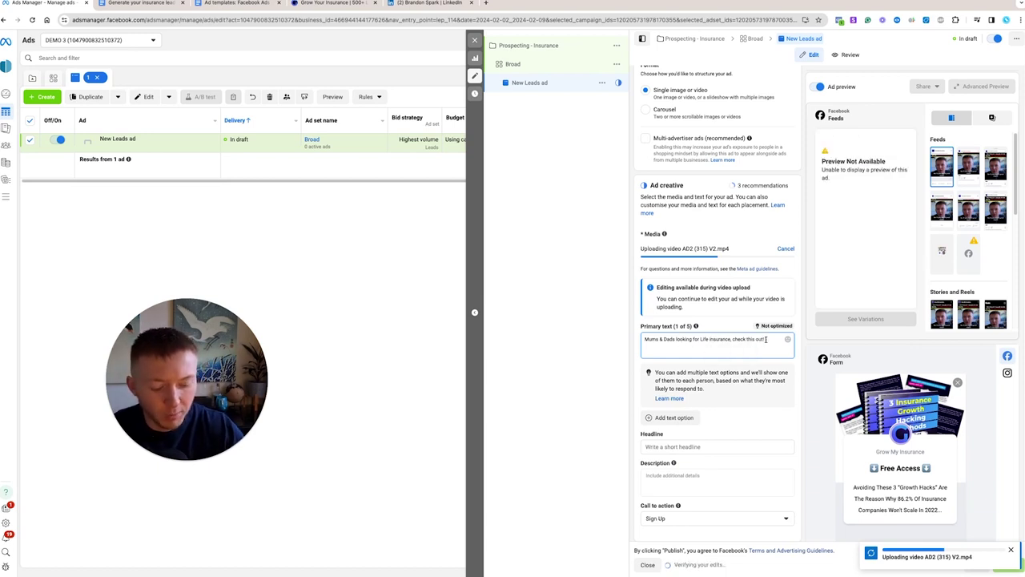
key("Return")
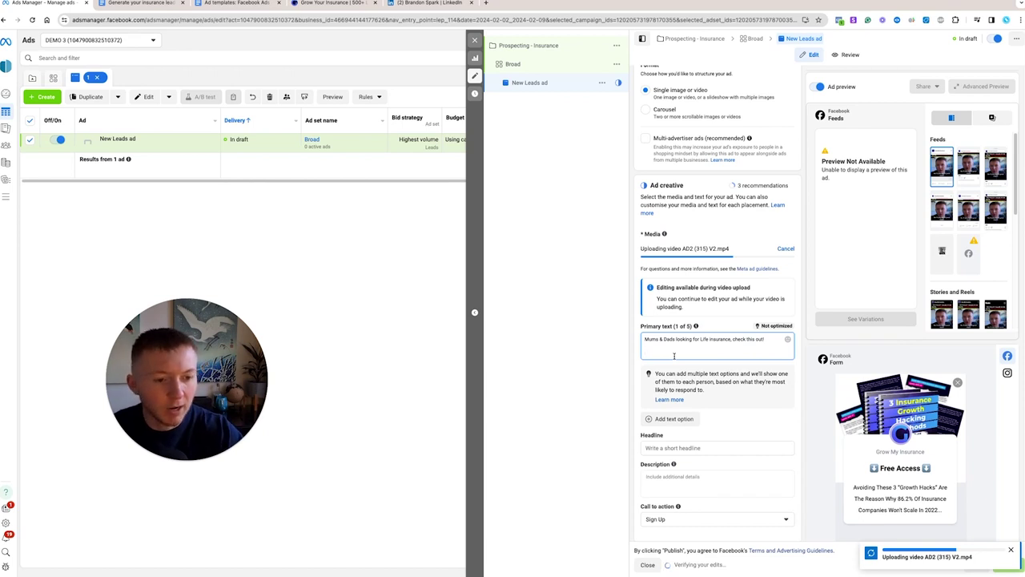
left_click_drag(675, 352, 646, 339)
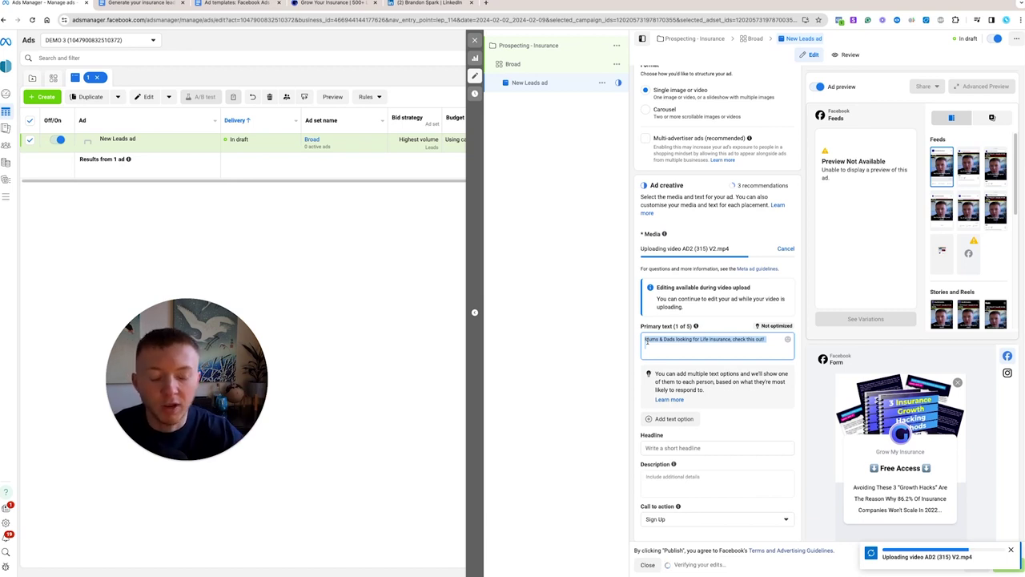
left_click(649, 346)
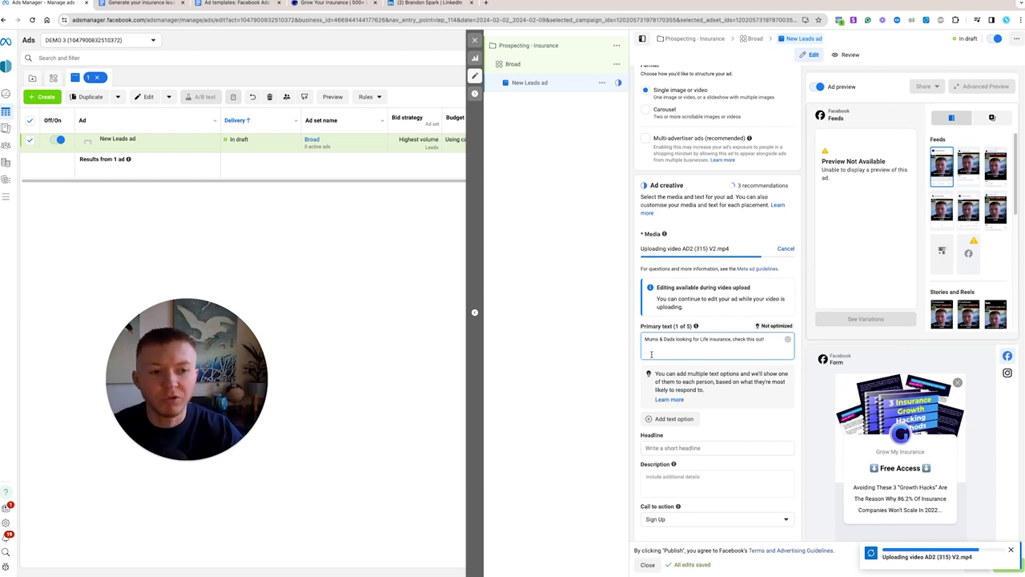
triple_click(671, 344)
left_click(650, 342)
triple_click(650, 342)
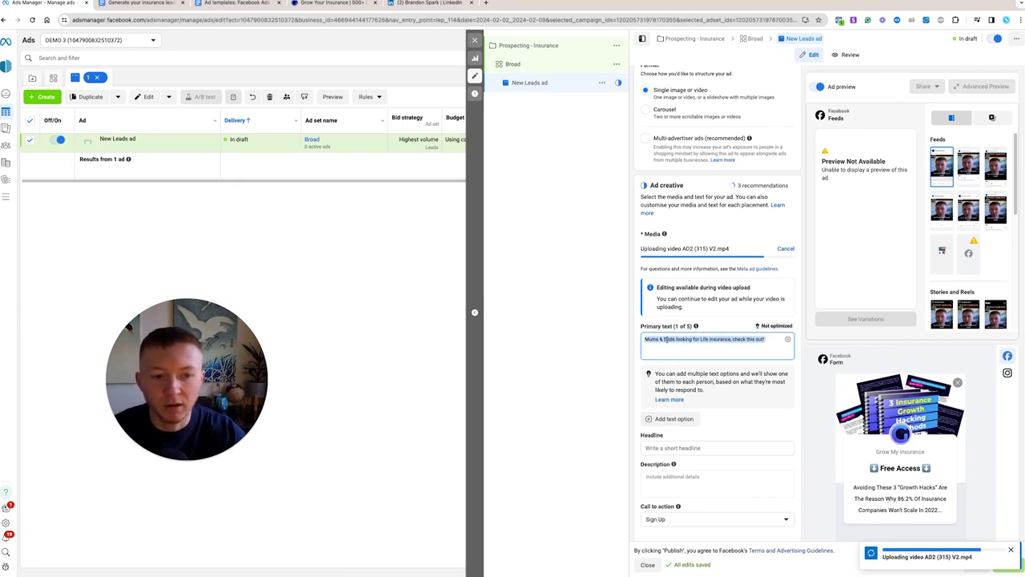
Enter the ad headline "Mums & Dads life insruance" and check the ad's placement previews.
scroll(666, 340, "down", 1)
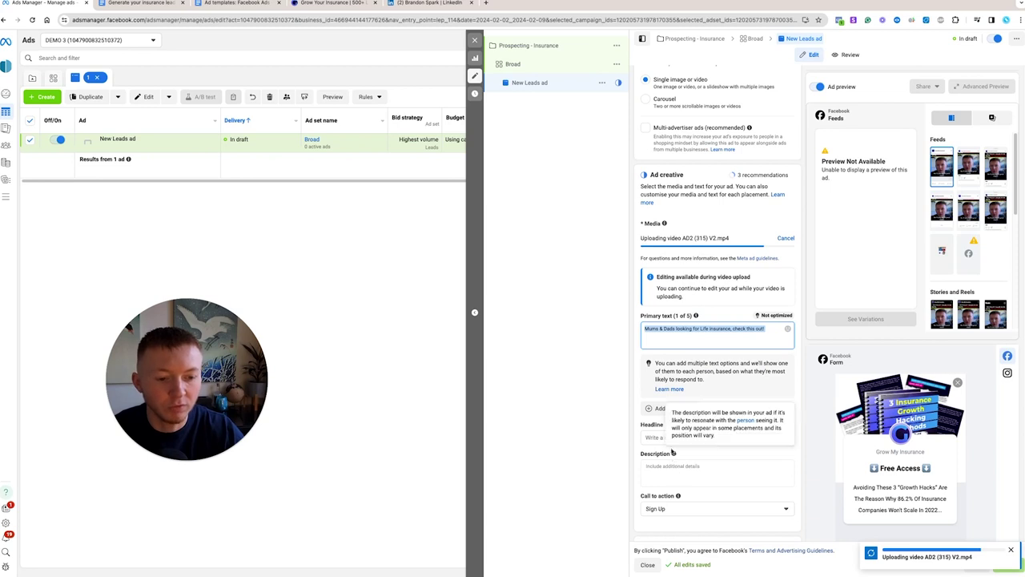
left_click(673, 439)
type("Mu")
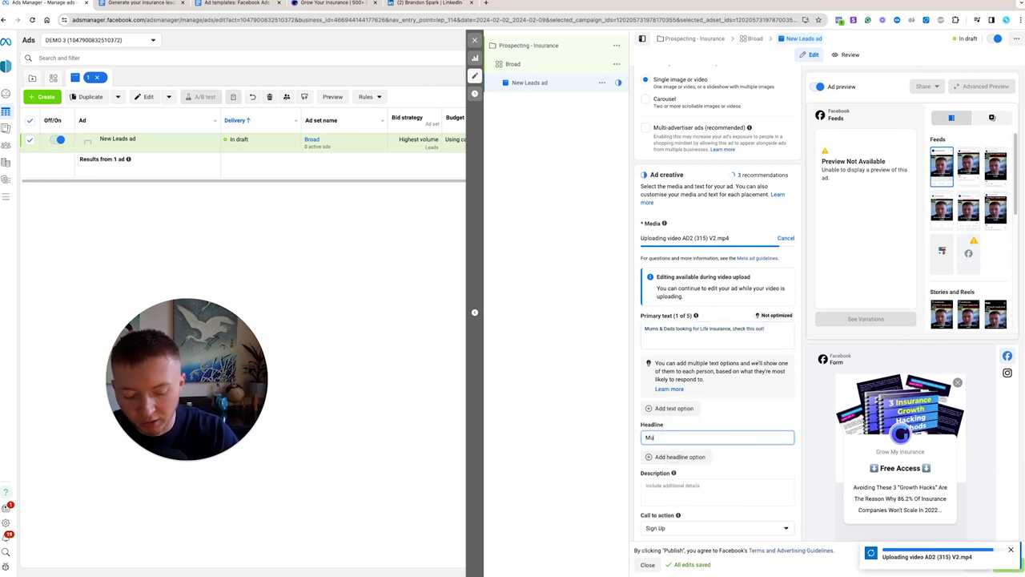
type("ms & Da")
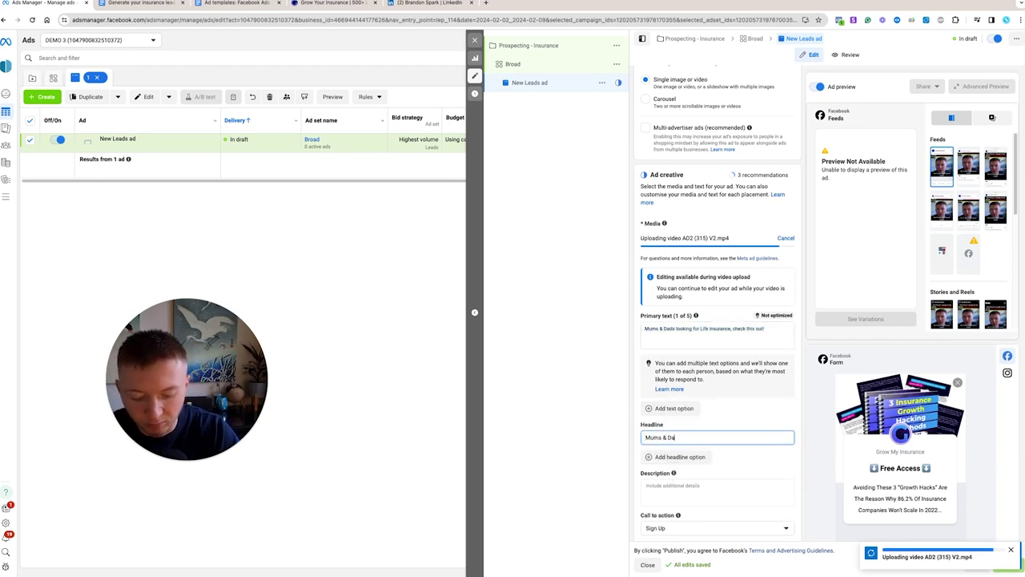
type("ds life insruance")
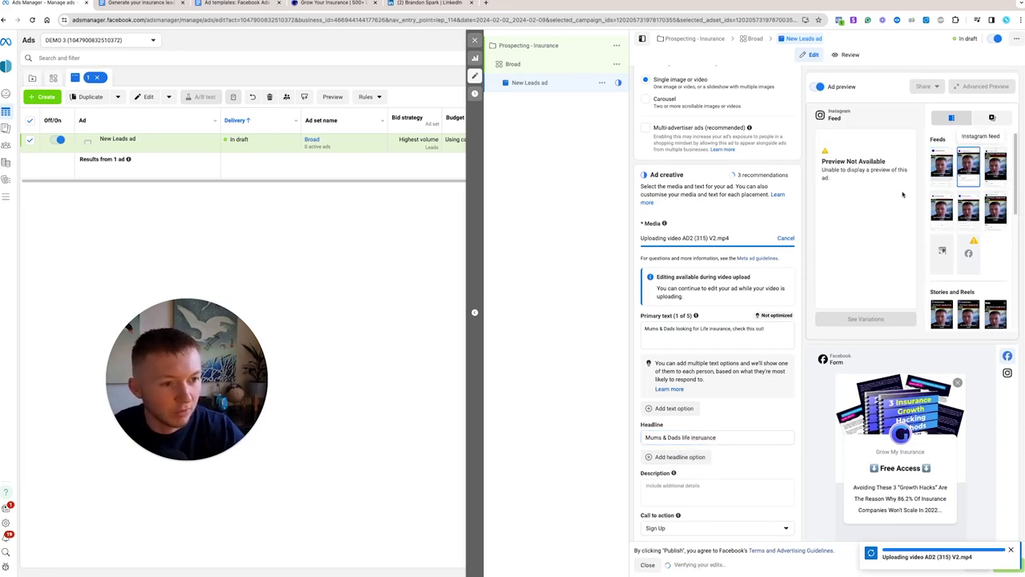
left_click(939, 217)
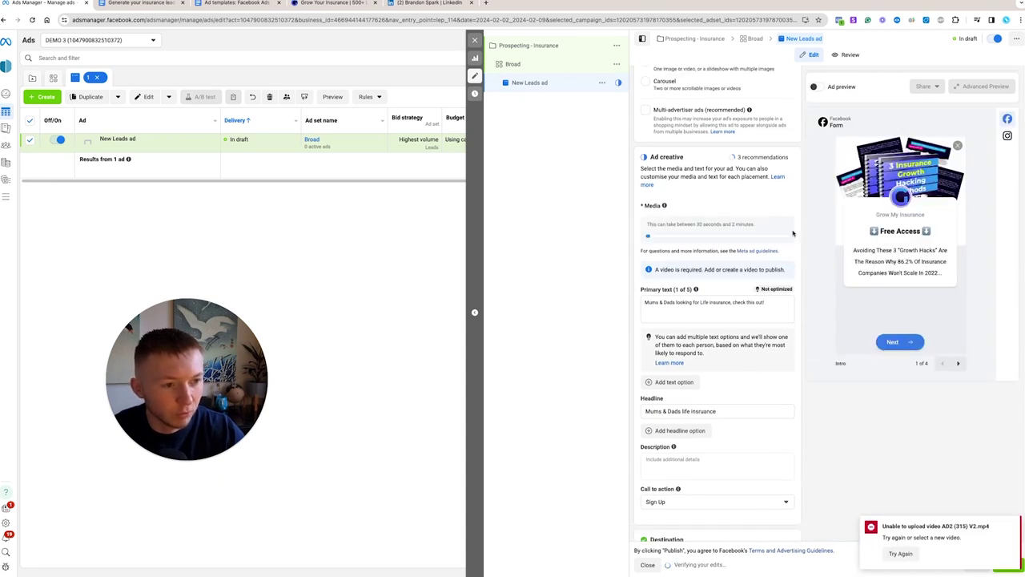
Set the ad's call to action to Learn more and look over the instant forms offered as its destination.
left_click(648, 458)
scroll(652, 432, "down", 4)
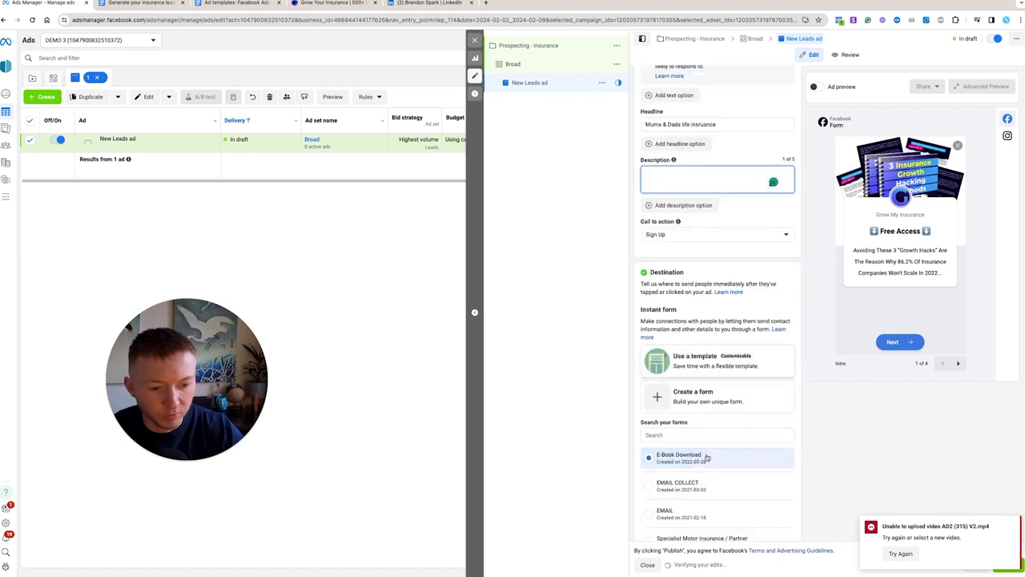
left_click(675, 236)
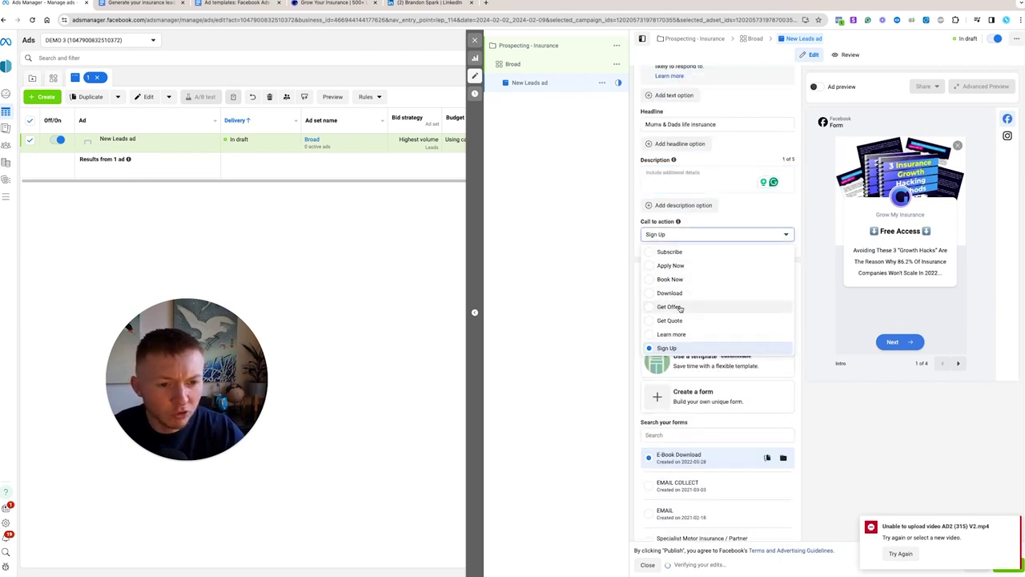
left_click(673, 334)
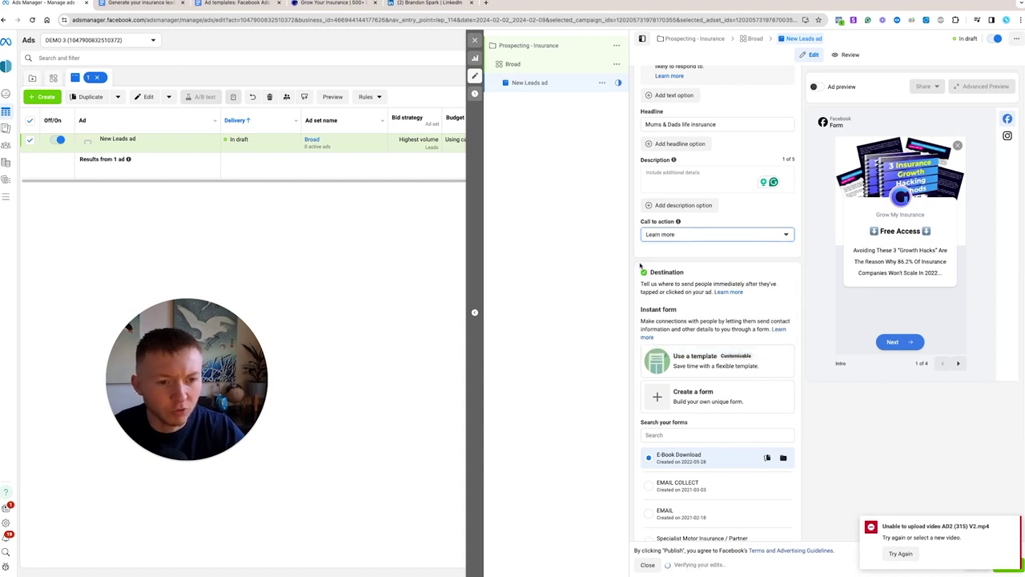
scroll(637, 319, "down", 2)
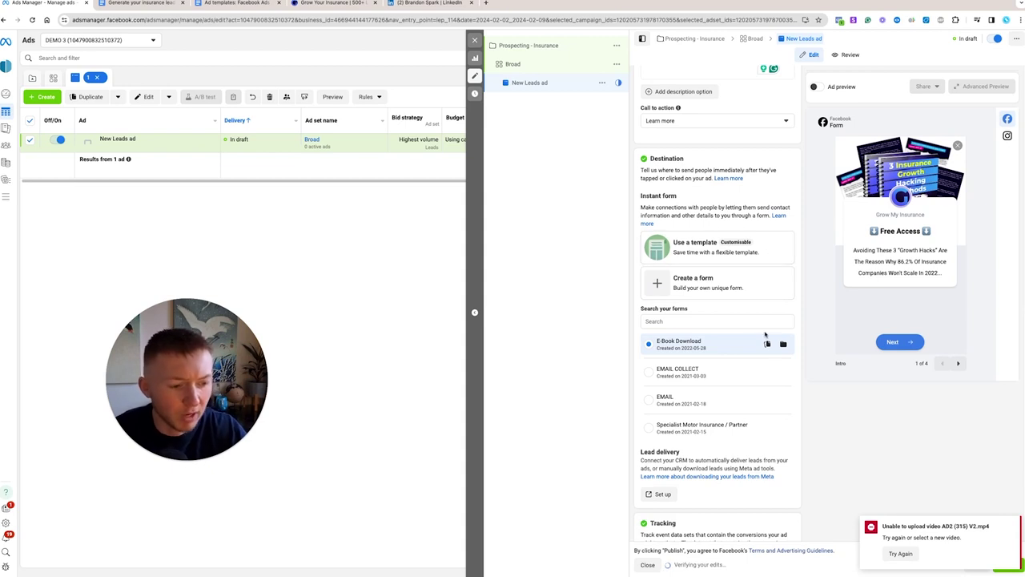
scroll(715, 366, "down", 1)
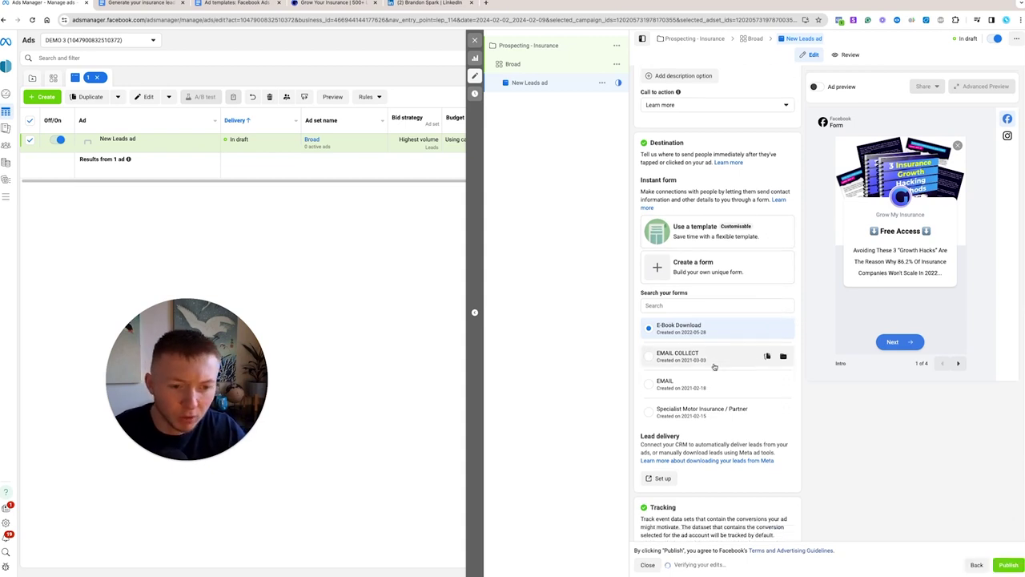
Start a new instant form for the ad and name it "Life Insurance".
scroll(697, 320, "down", 1)
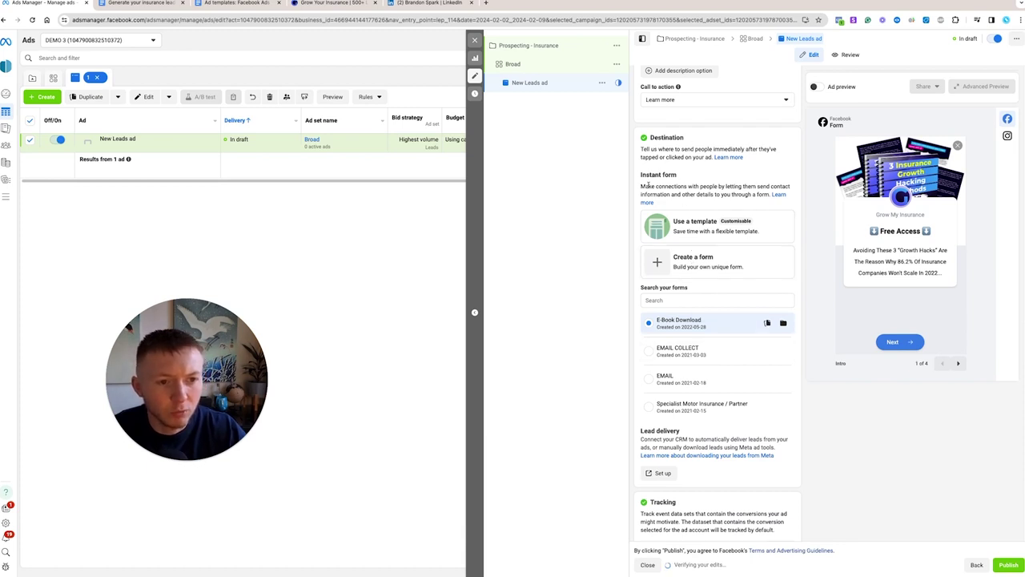
left_click(690, 260)
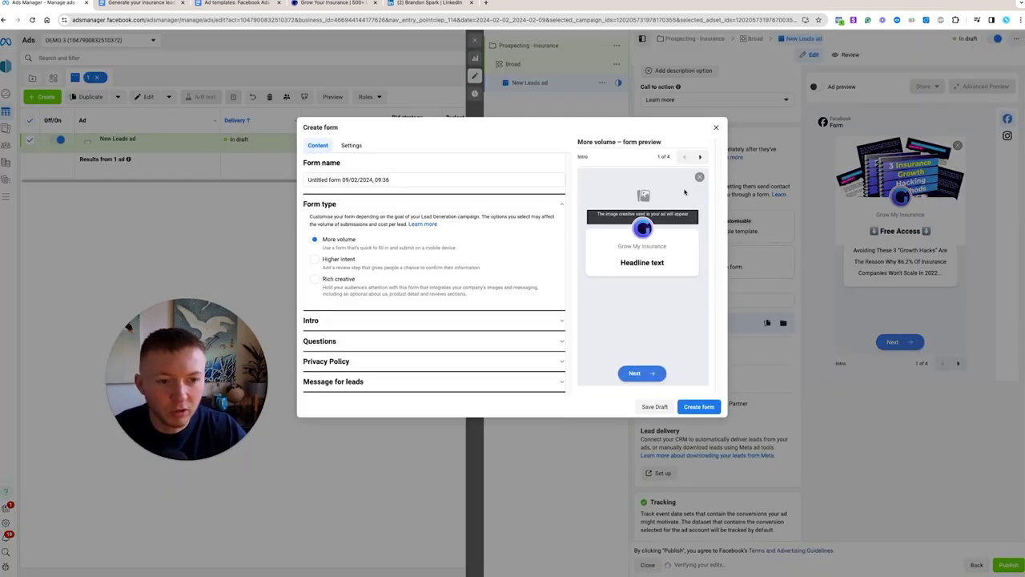
left_click(393, 179)
key("ctrl+a")
type("Lif")
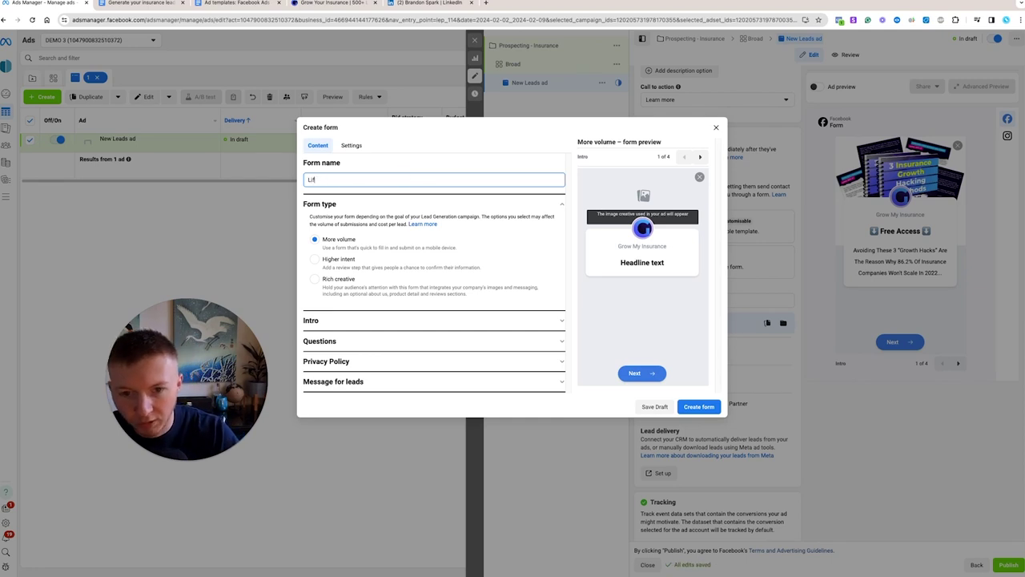
type("e Insrrance")
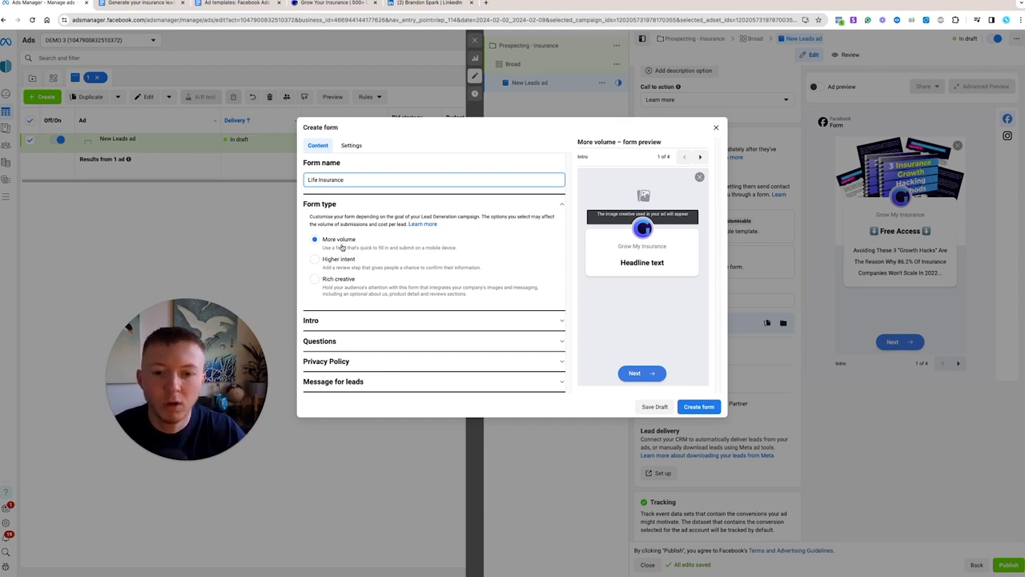
Look over the form's intro options and its custom and prefill questions.
left_click(346, 322)
scroll(362, 288, "down", 1)
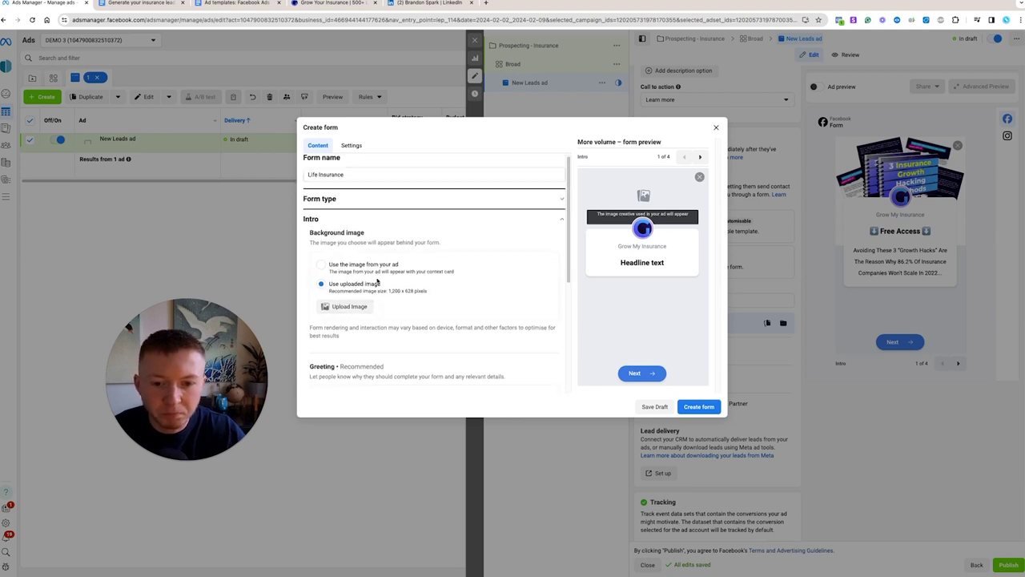
scroll(364, 285, "up", 1)
scroll(364, 288, "down", 5)
left_click(353, 306)
scroll(347, 312, "down", 1)
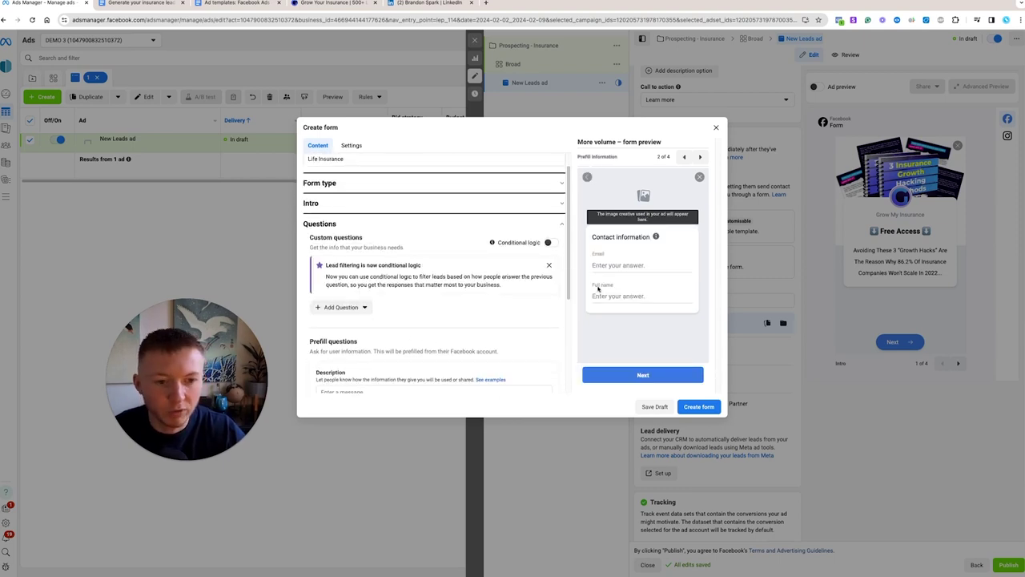
scroll(342, 280, "down", 2)
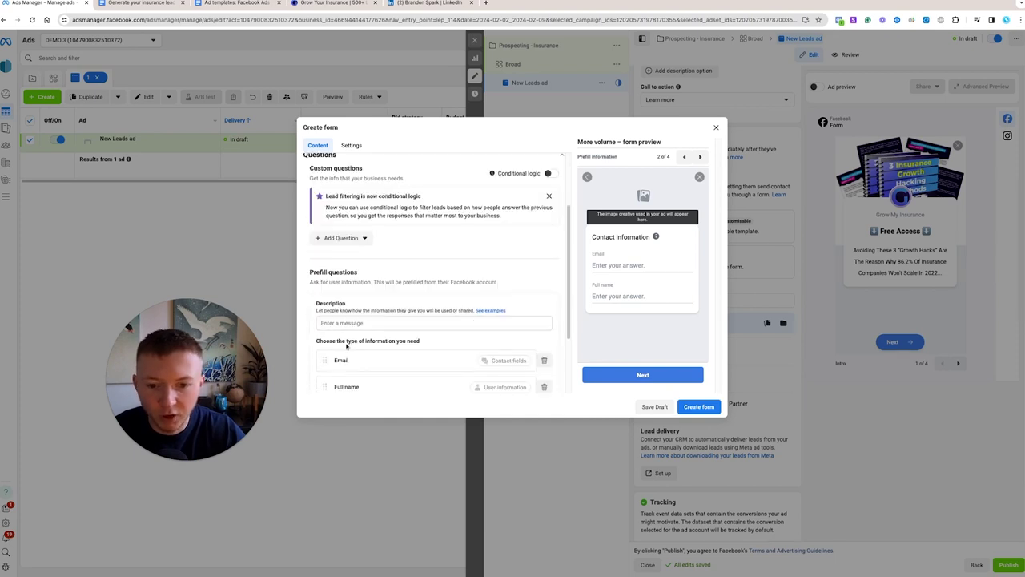
scroll(377, 343, "down", 2)
Add a short-answer custom question reading "Holder of life insurance?" to the form.
left_click(357, 217)
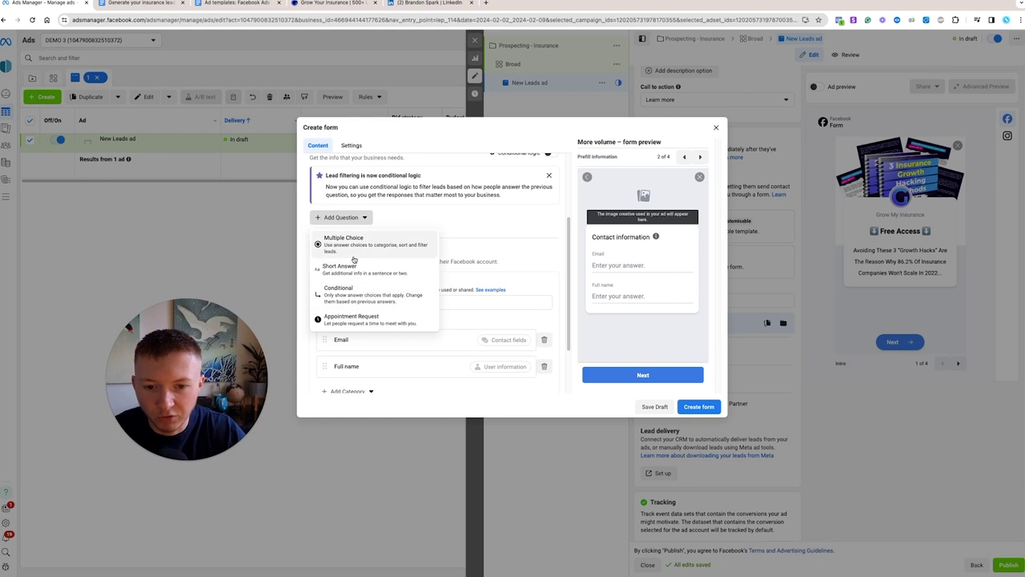
left_click(357, 270)
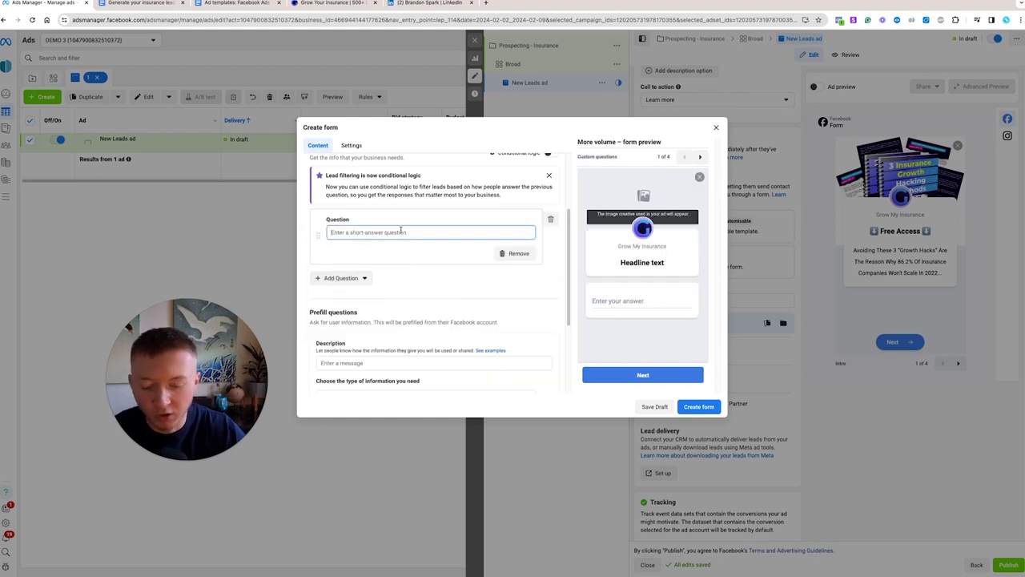
type("Do you cuu")
key("ctrl+a")
type("Holde")
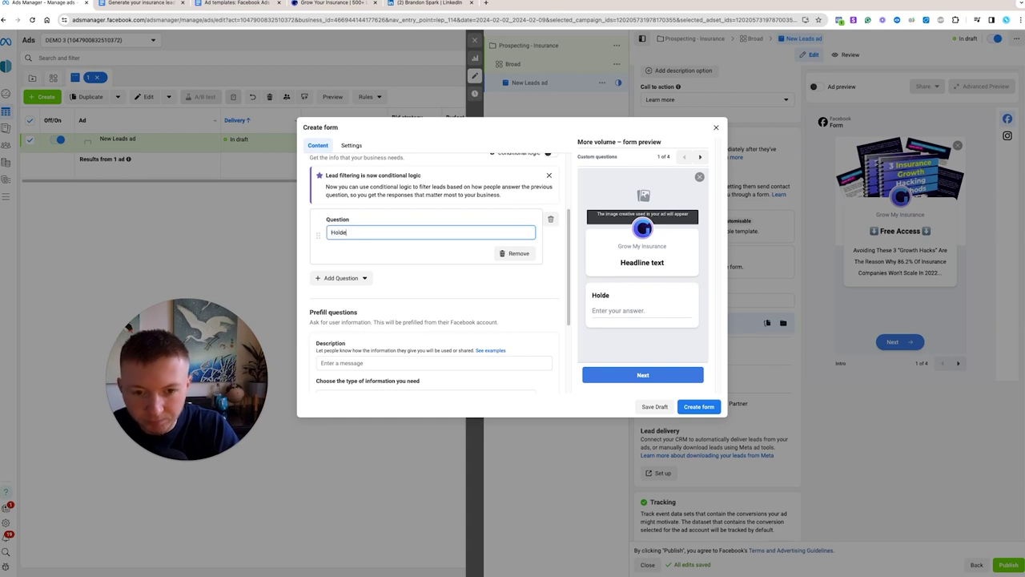
type("r of life insruance?")
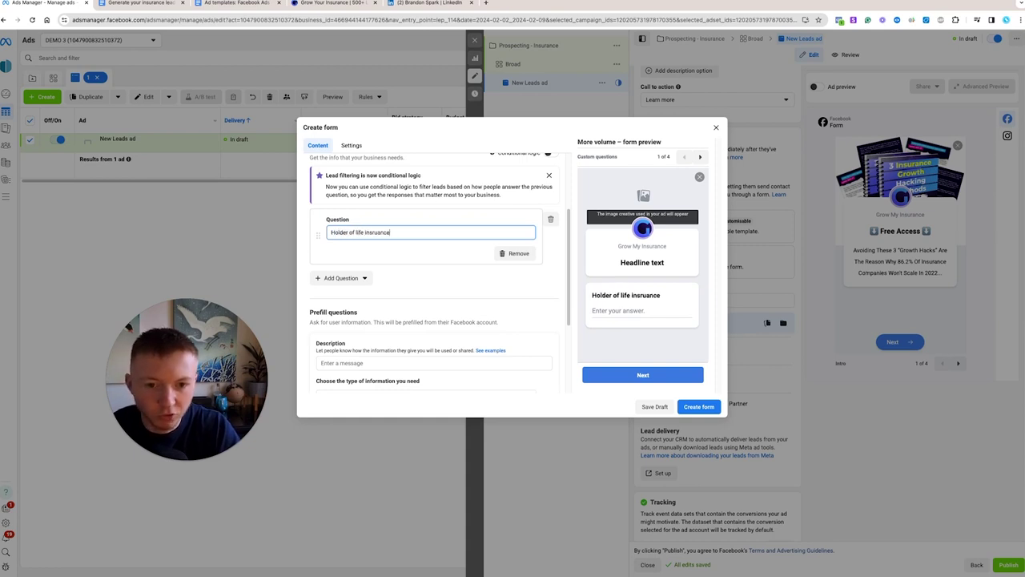
right_click(380, 231)
left_click(408, 236)
Add phone number, post code and date of birth to the form's prefill questions.
scroll(357, 309, "down", 3)
left_click(359, 319)
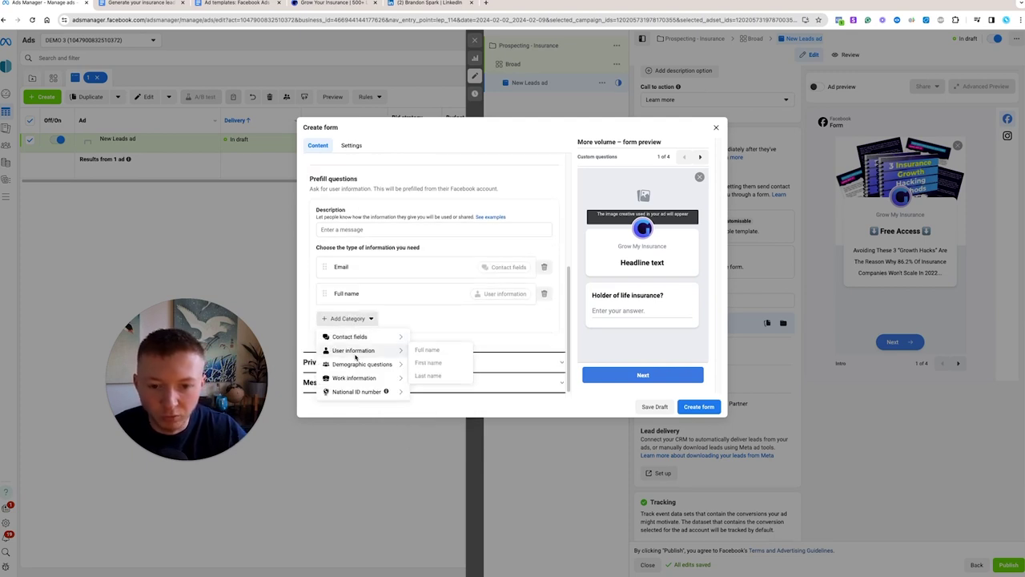
mouse_move(362, 337)
left_click(427, 348)
left_click(348, 345)
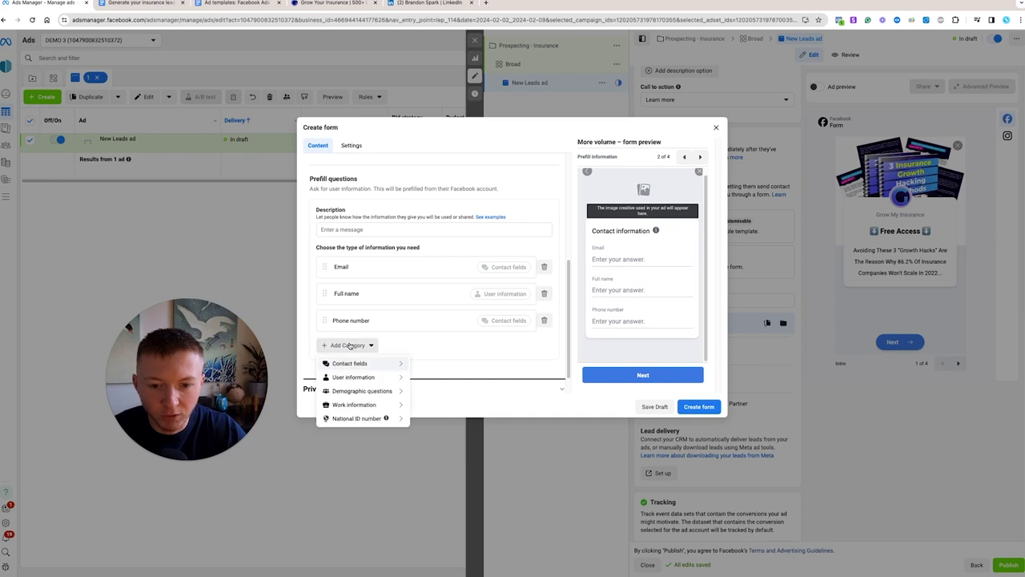
mouse_move(382, 367)
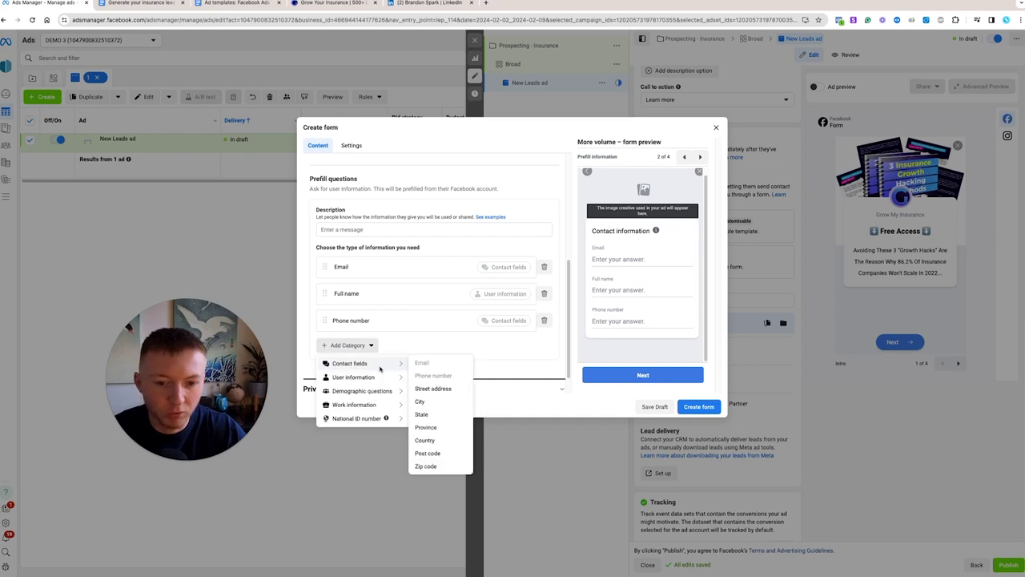
left_click(431, 454)
left_click(346, 371)
mouse_move(393, 418)
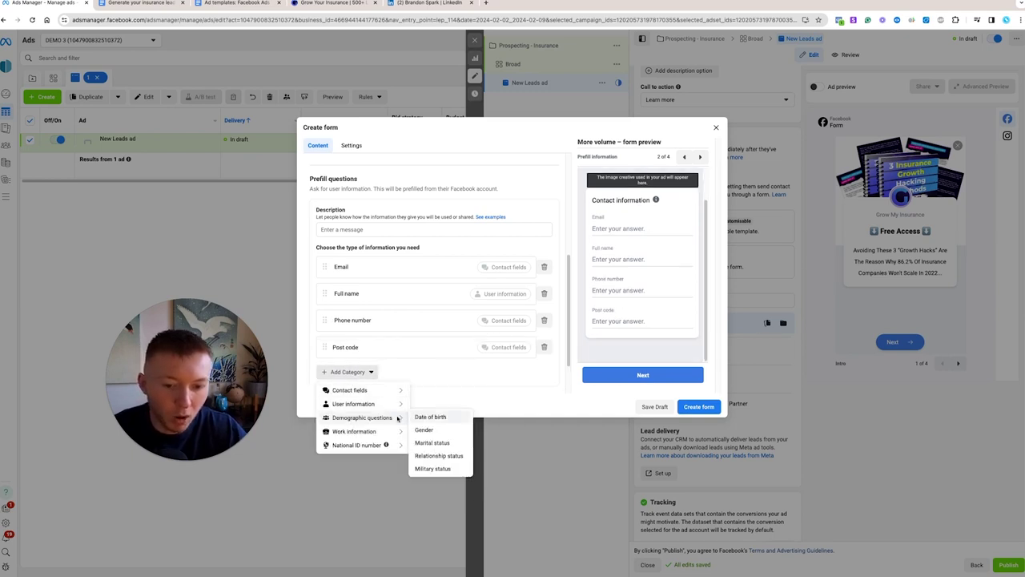
left_click(441, 417)
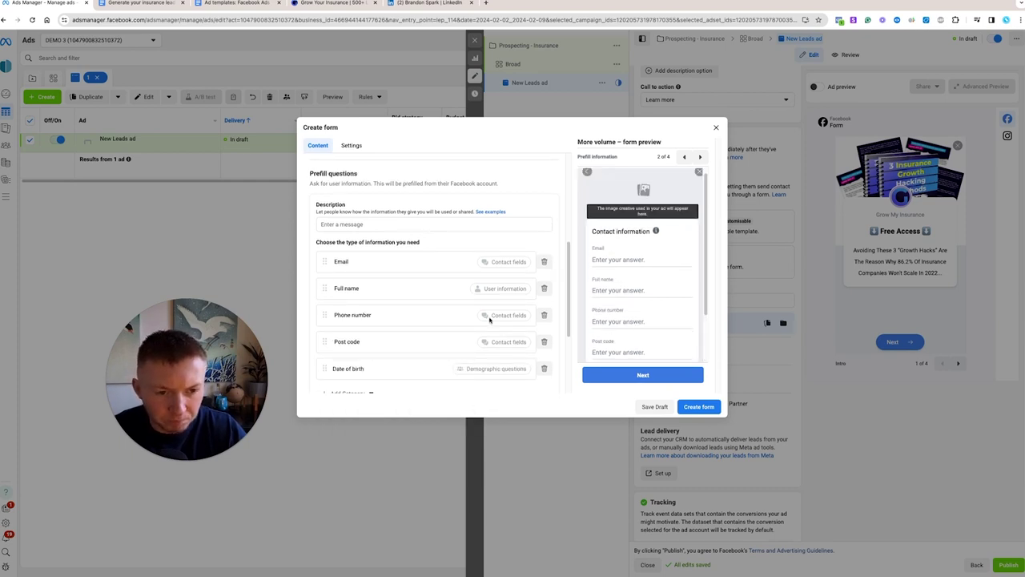
Review the form's question list, and check the link and custom disclaimer options of the privacy policy.
scroll(491, 320, "down", 1)
scroll(595, 295, "down", 1)
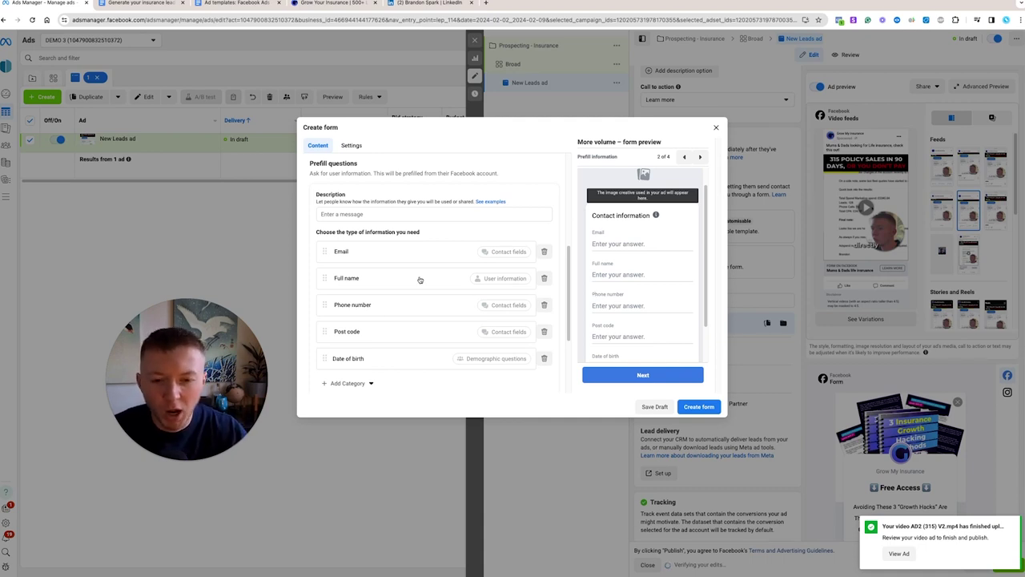
scroll(416, 282, "down", 2)
scroll(412, 288, "up", 3)
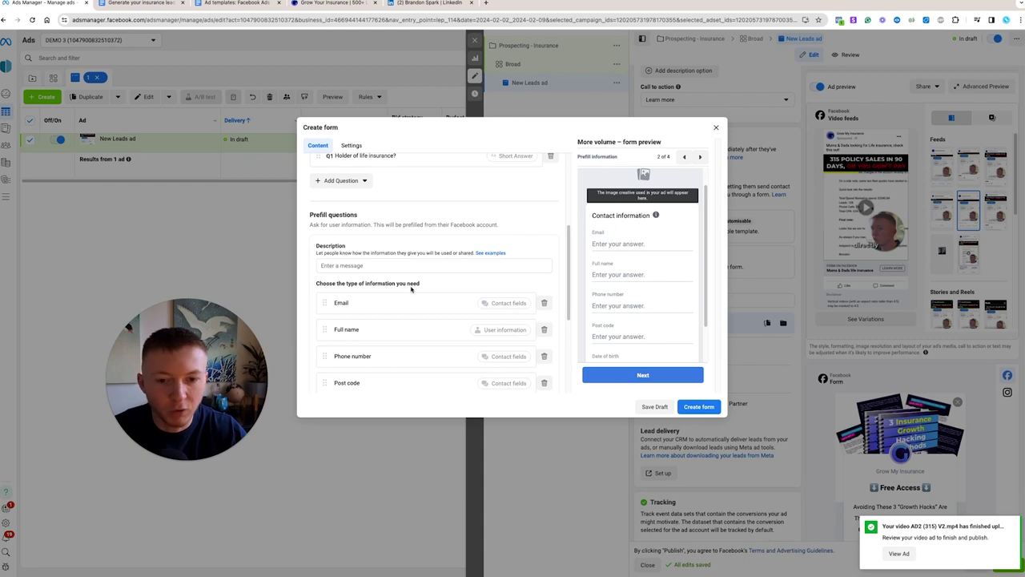
scroll(405, 290, "down", 4)
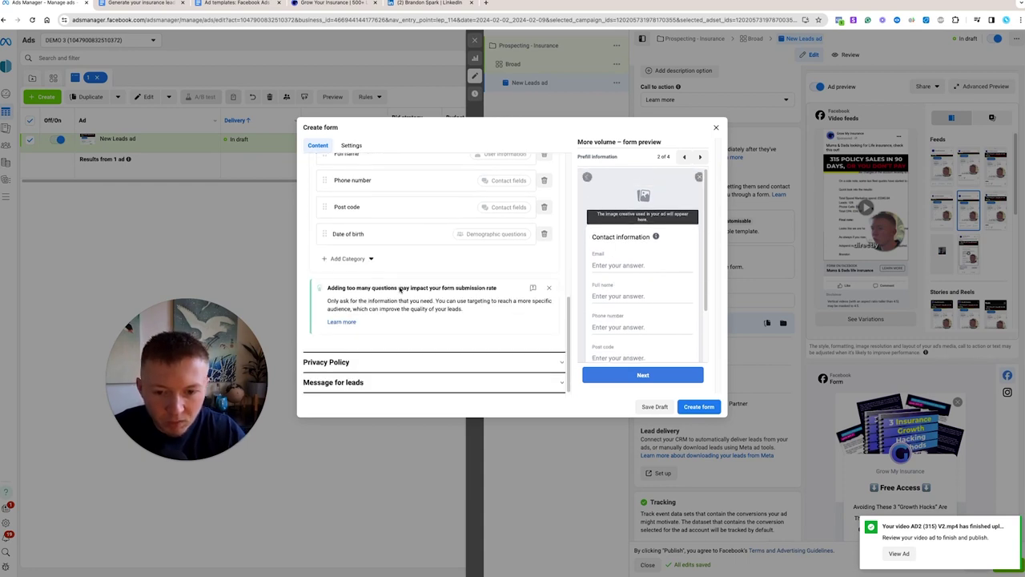
left_click(357, 362)
left_click(344, 213)
scroll(353, 252, "up", 2)
left_click(359, 303)
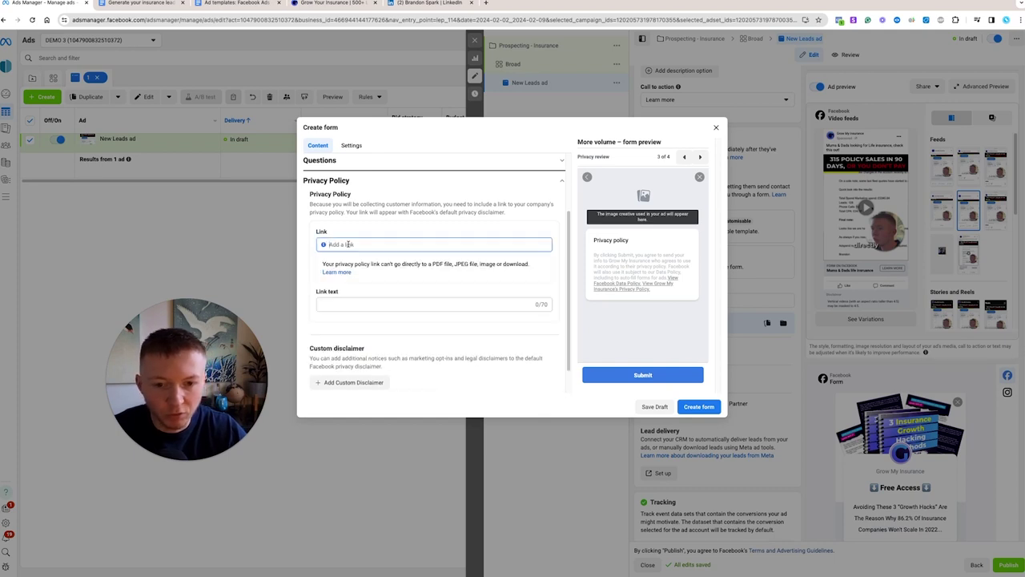
left_click(342, 183)
Replace the description in the form's message for leads with "We're now going to".
left_click(346, 285)
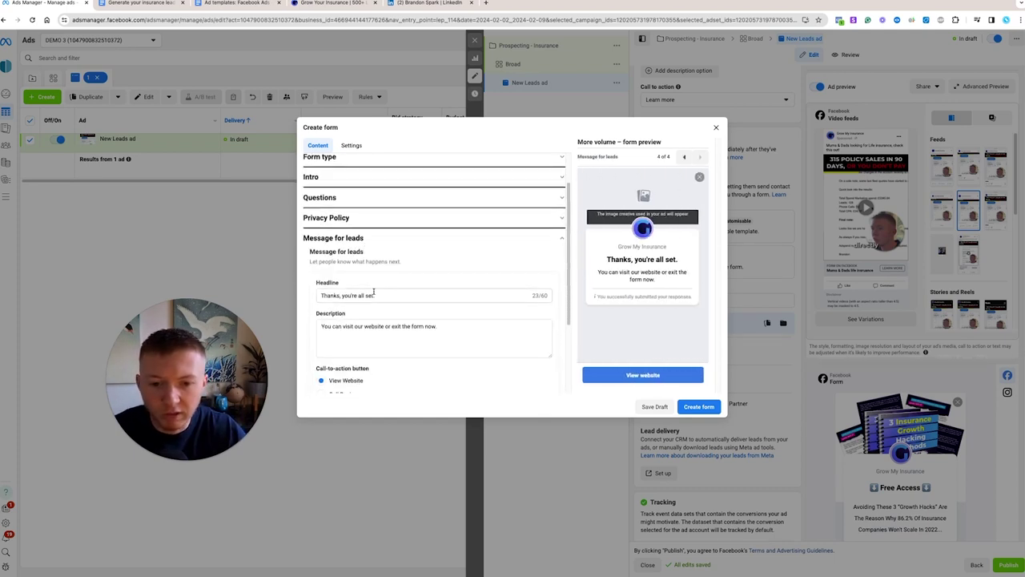
triple_click(370, 294)
key("Tab")
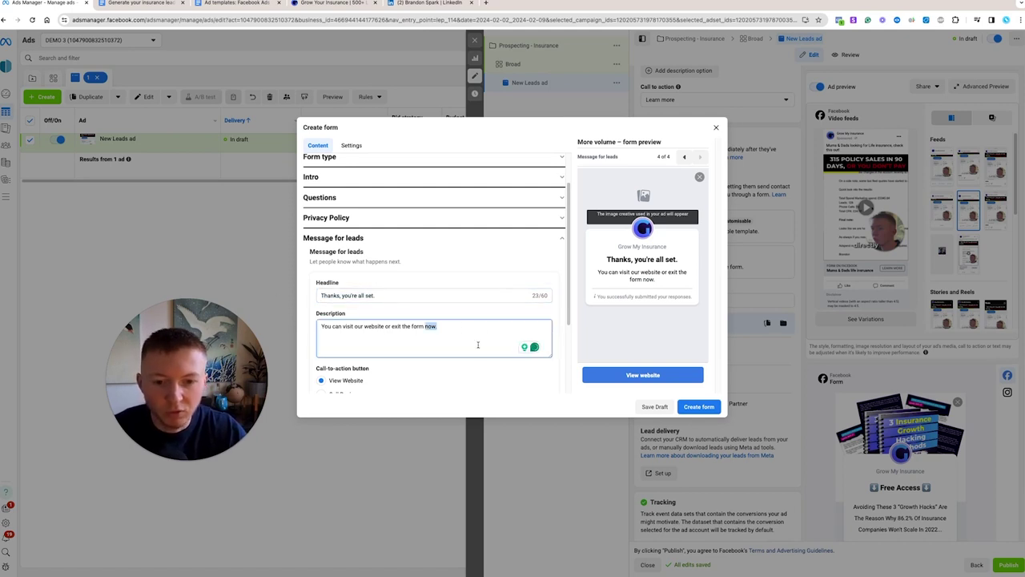
key("super+a")
key("BackSpace")
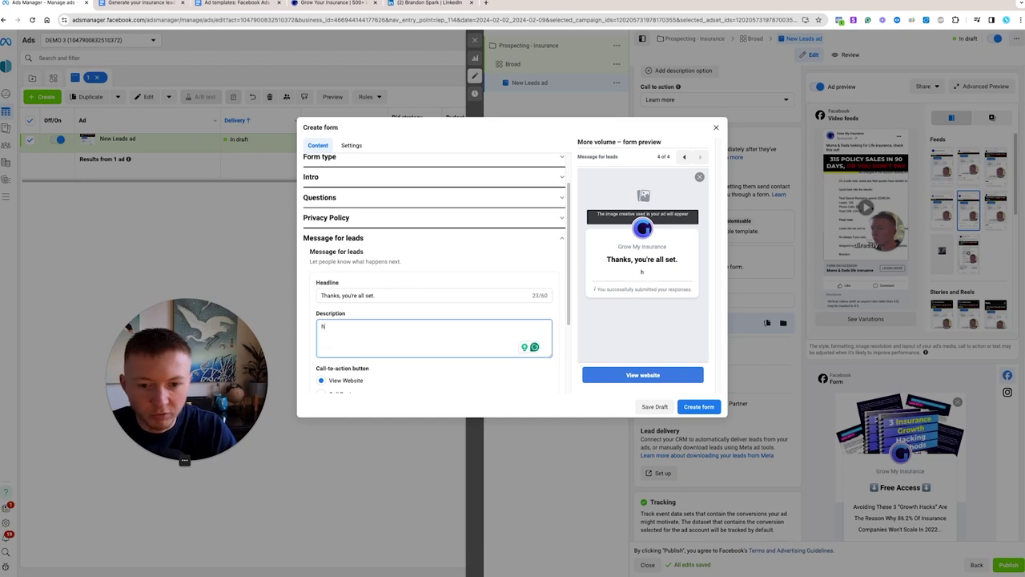
type("We're now going to")
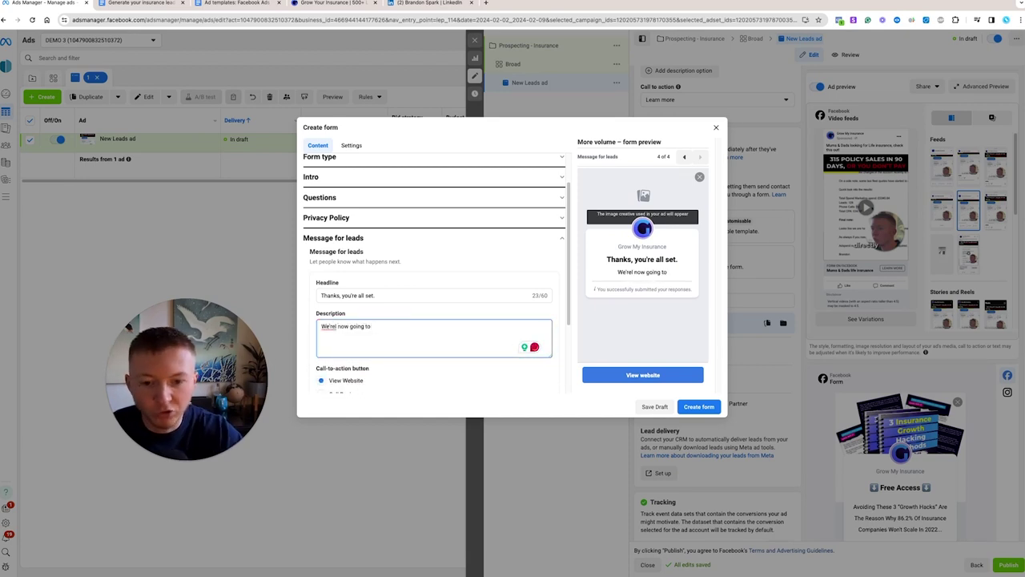
right_click(327, 327)
left_click(330, 351)
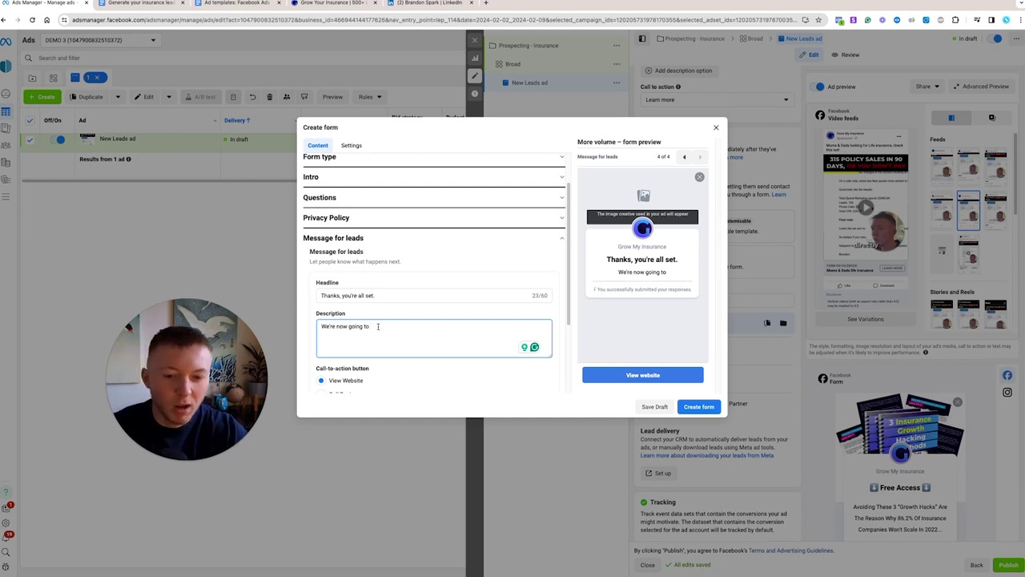
Look over the form's sections, including the call-to-action button options, link and button text of the message for leads.
scroll(378, 326, "up", 2)
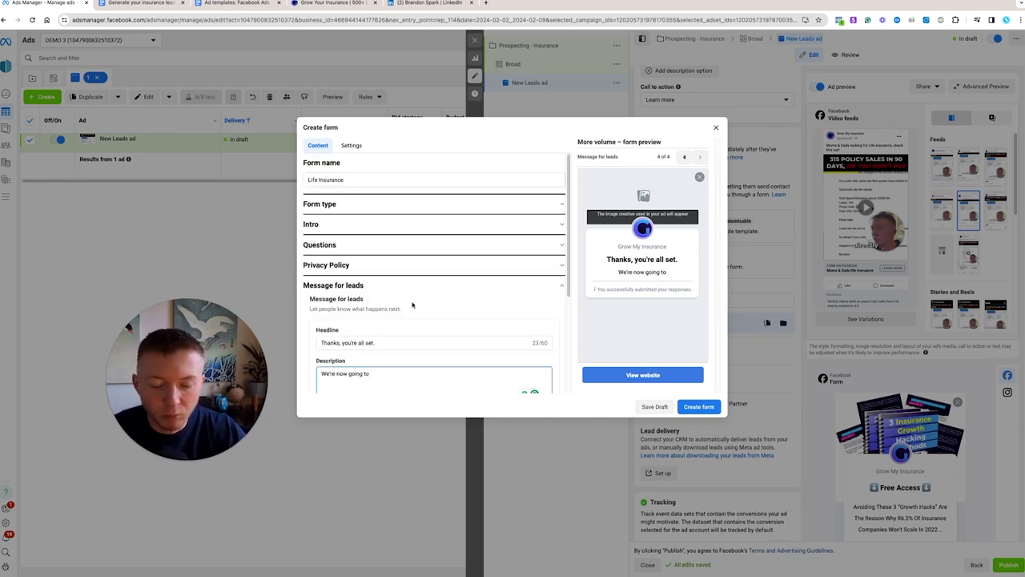
scroll(406, 293, "down", 3)
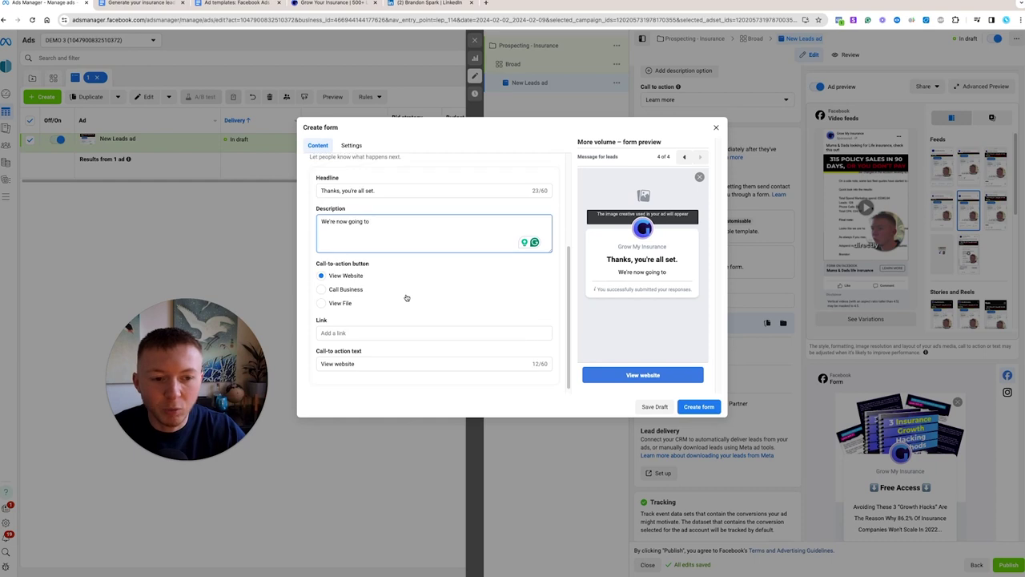
scroll(406, 297, "up", 4)
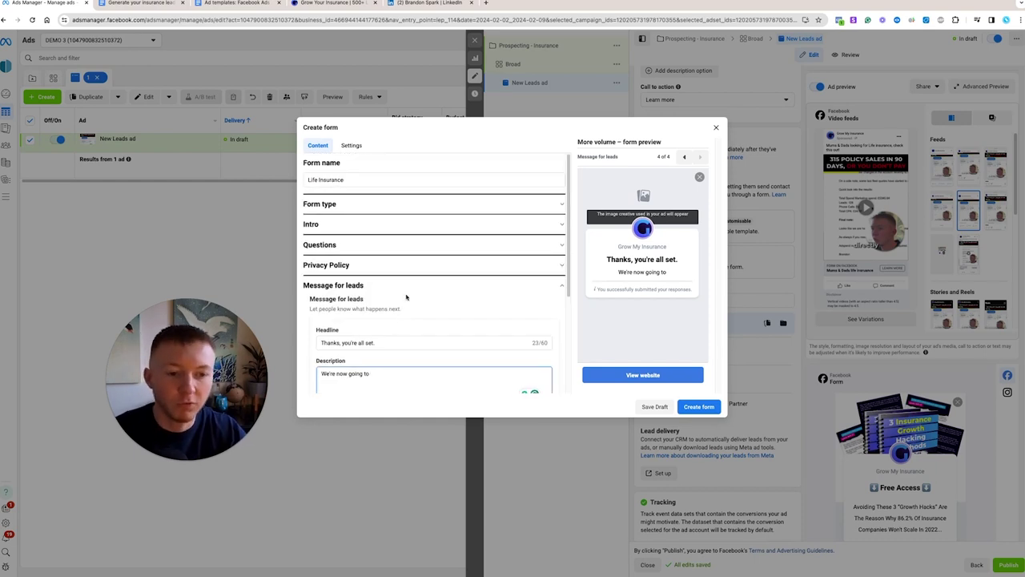
scroll(406, 295, "down", 2)
scroll(398, 297, "up", 2)
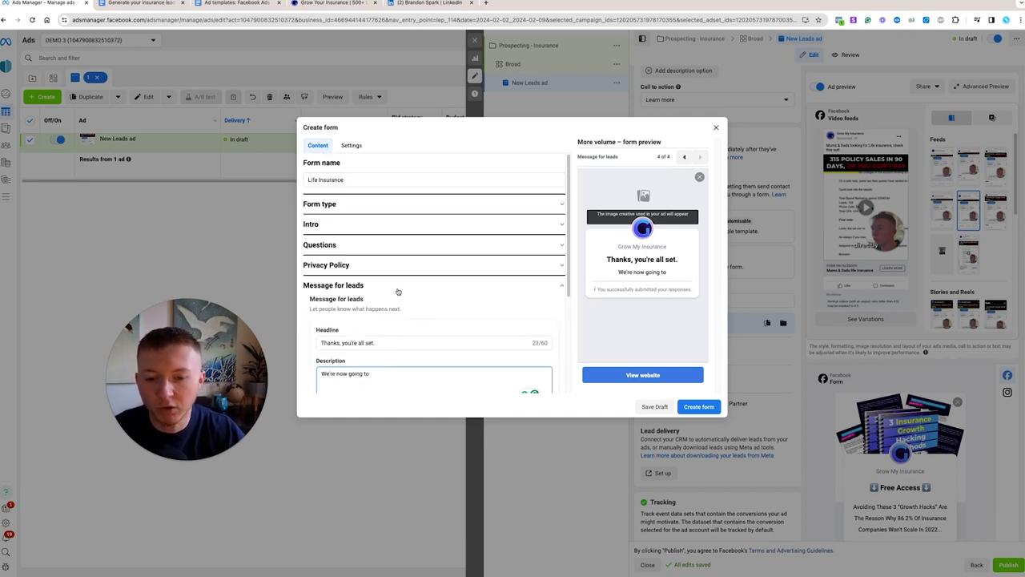
scroll(396, 320, "down", 4)
scroll(394, 318, "down", 1)
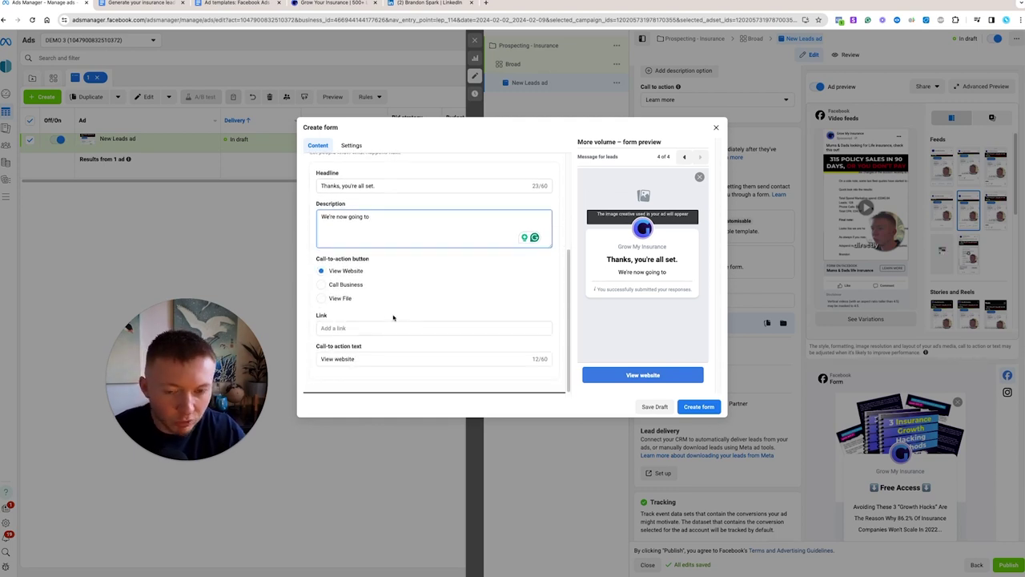
scroll(396, 314, "up", 4)
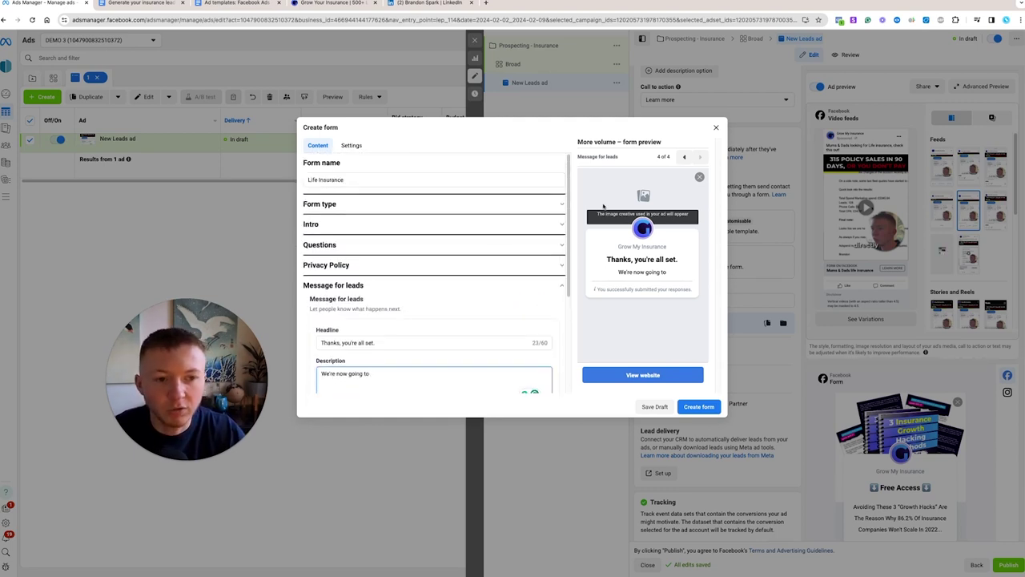
Complete the form's missing required fields and create the Life Insurance instant form.
left_click(698, 406)
scroll(495, 293, "down", 5)
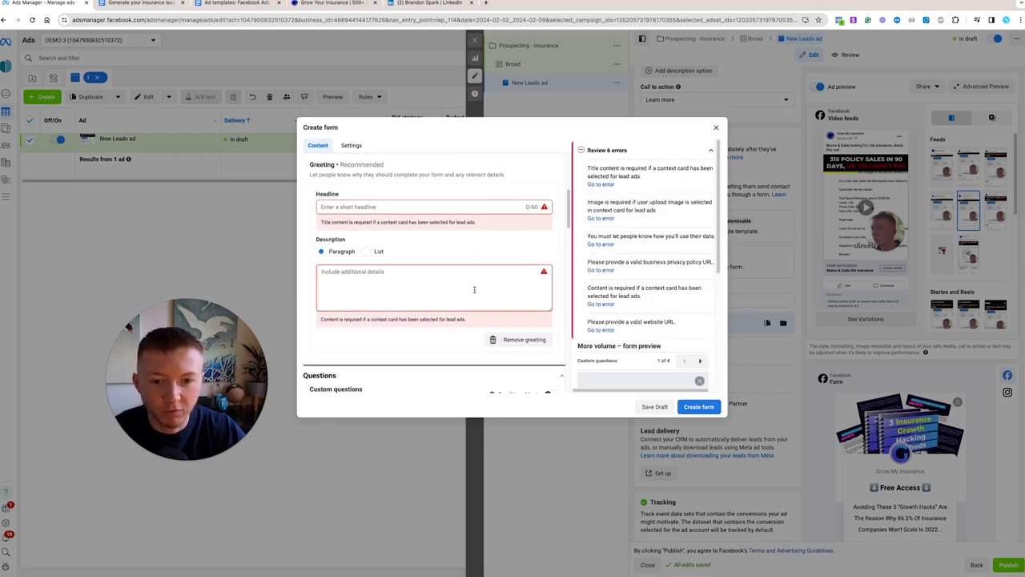
left_click(699, 407)
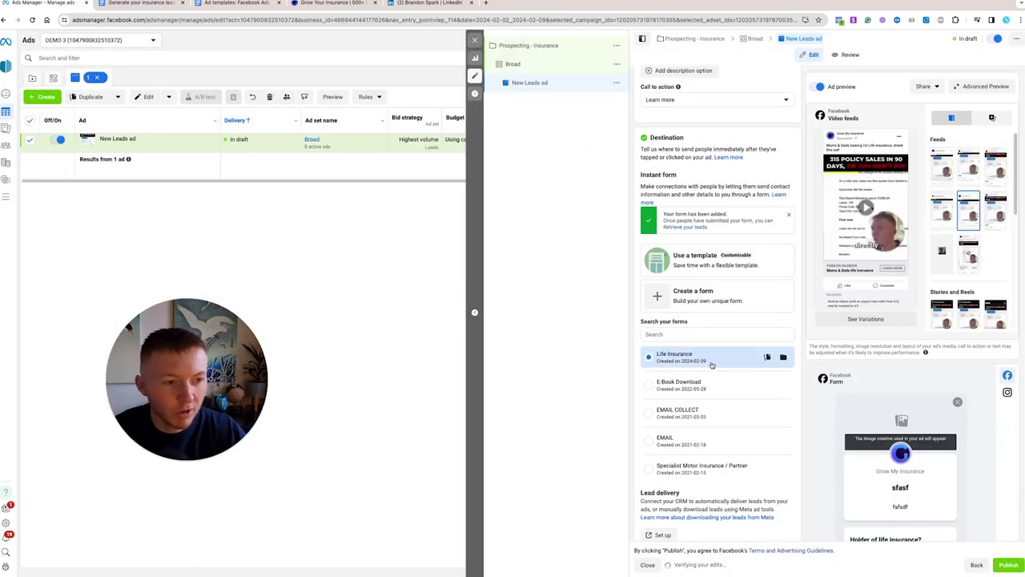
Look over the New Leads ad's setup, media, text and destination settings.
scroll(721, 377, "up", 8)
scroll(729, 388, "up", 3)
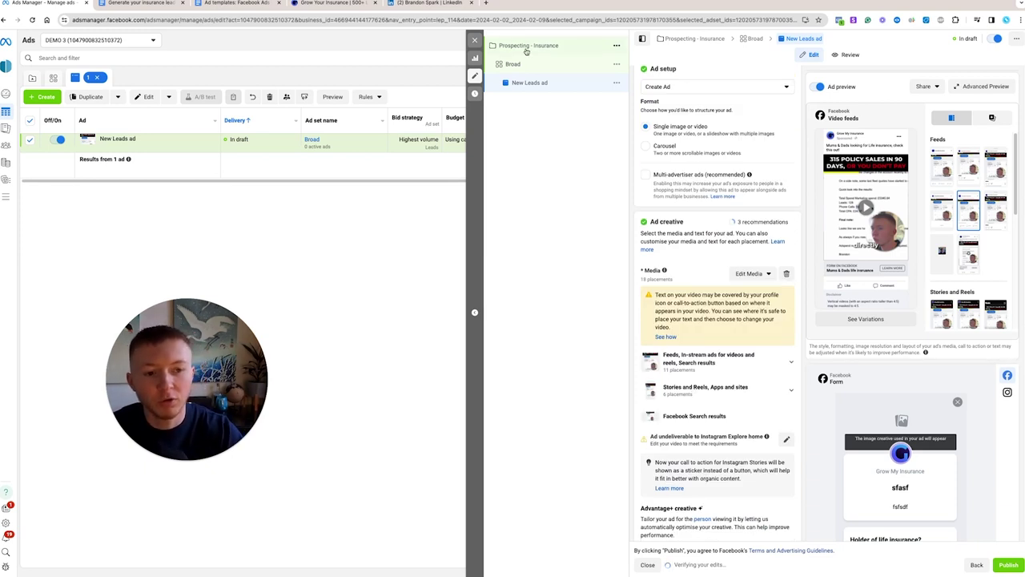
scroll(705, 305, "down", 6)
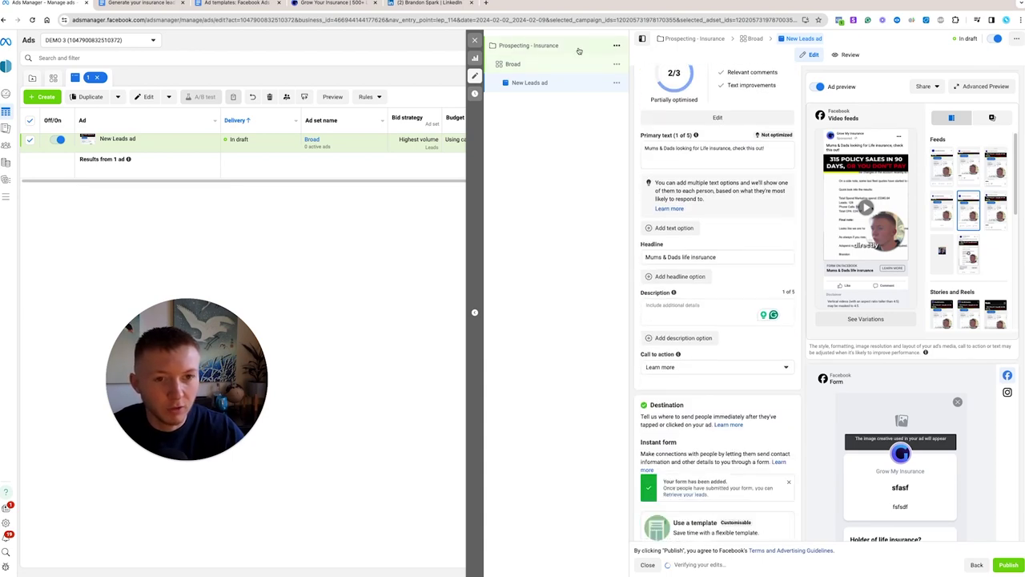
Duplicate the New Leads ad and name the copy "video 2".
left_click(474, 40)
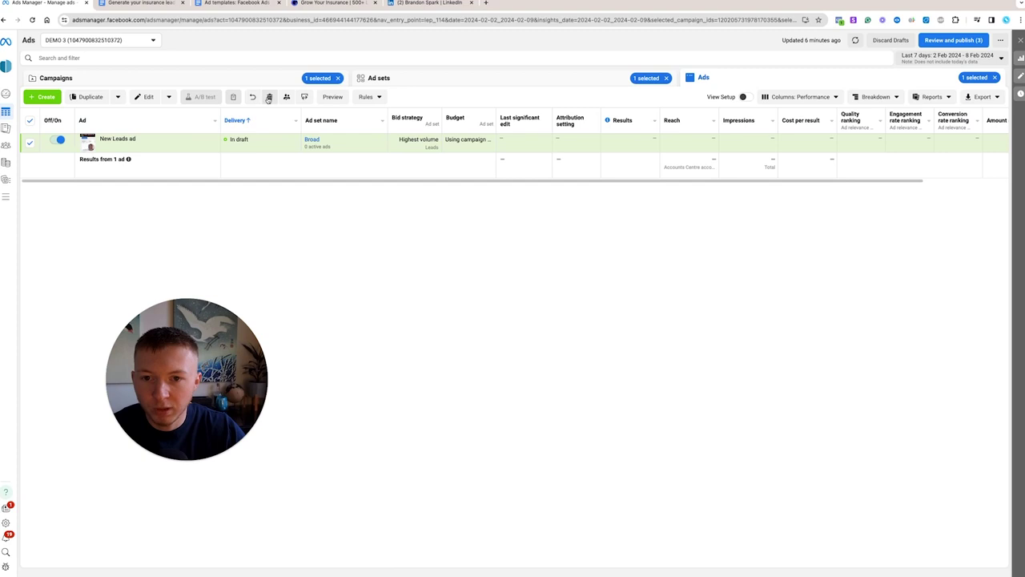
left_click(85, 96)
left_click(624, 311)
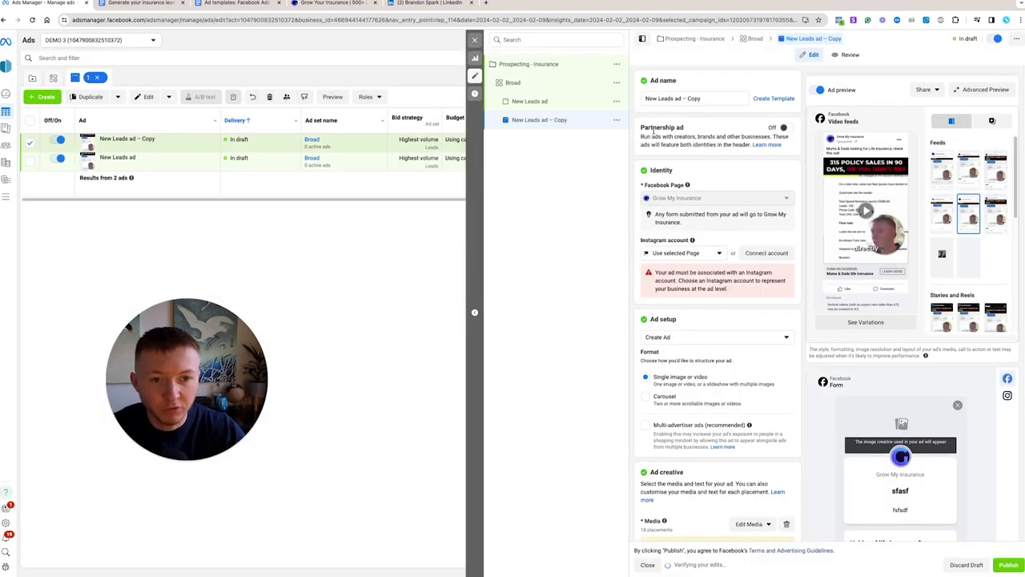
type("video 2")
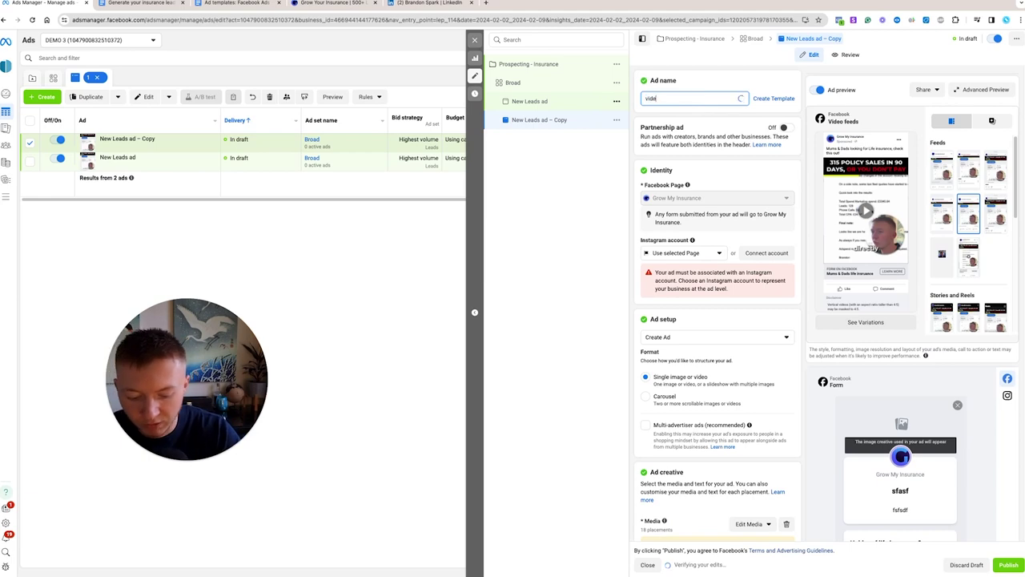
left_click(475, 39)
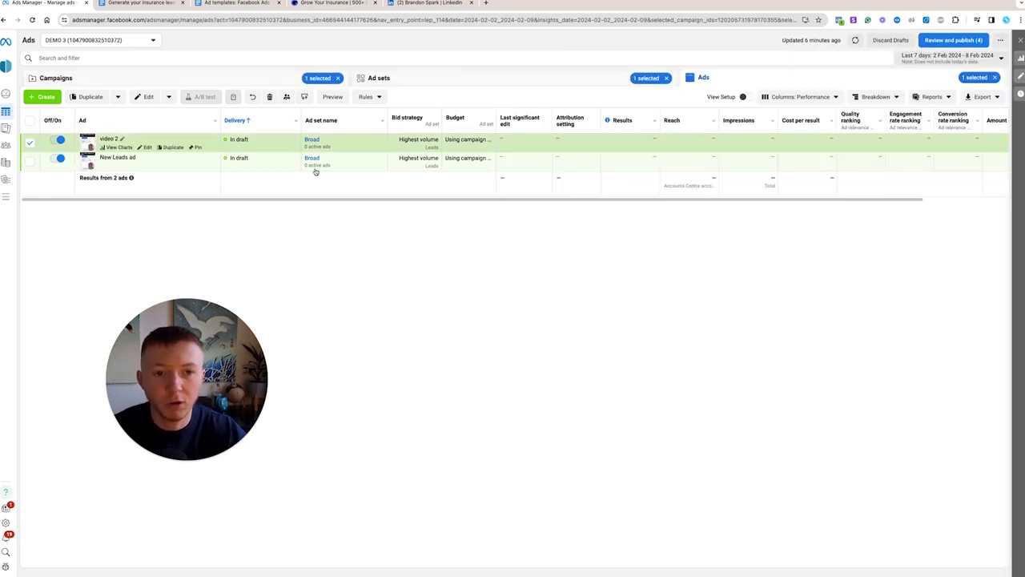
Duplicate the video 2 ad and name the copy "video 3".
left_click(88, 96)
left_click(608, 310)
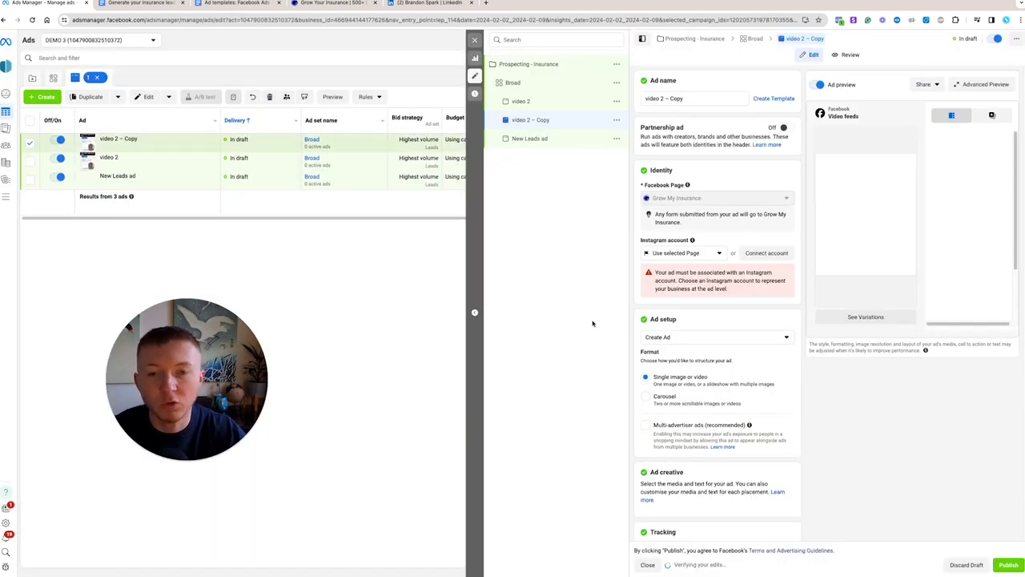
left_click_drag(685, 98, 661, 97)
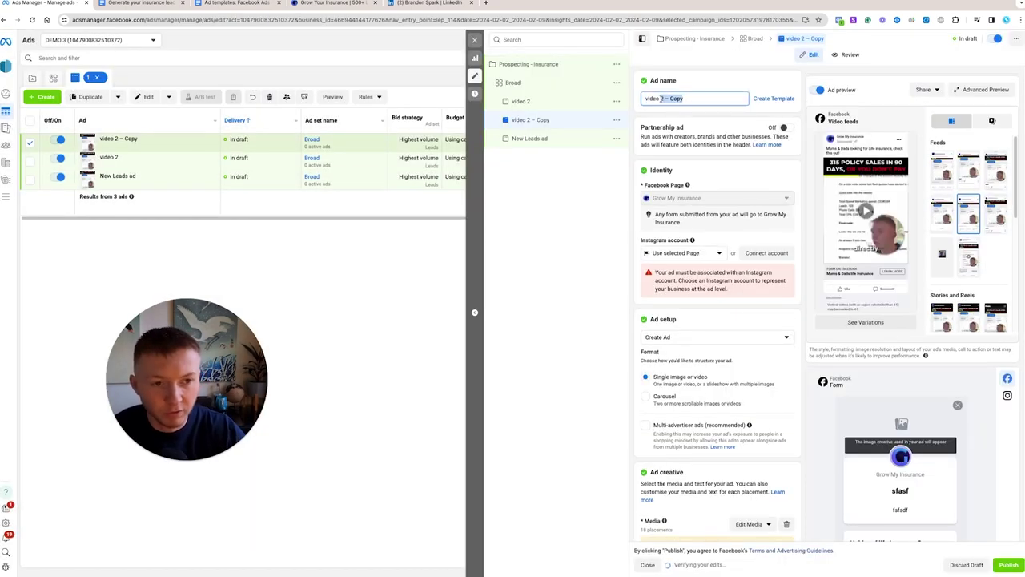
type("3")
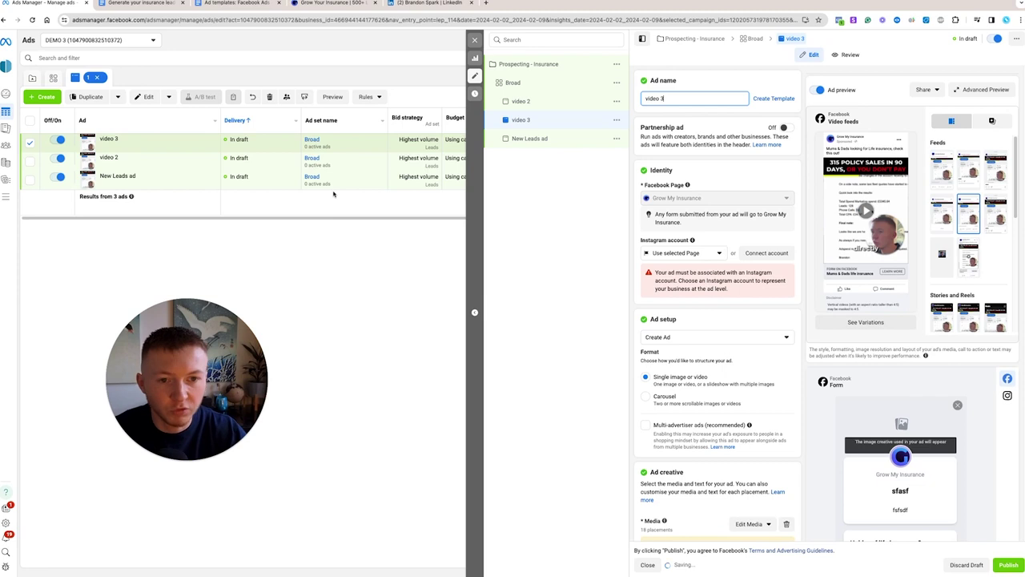
left_click(474, 39)
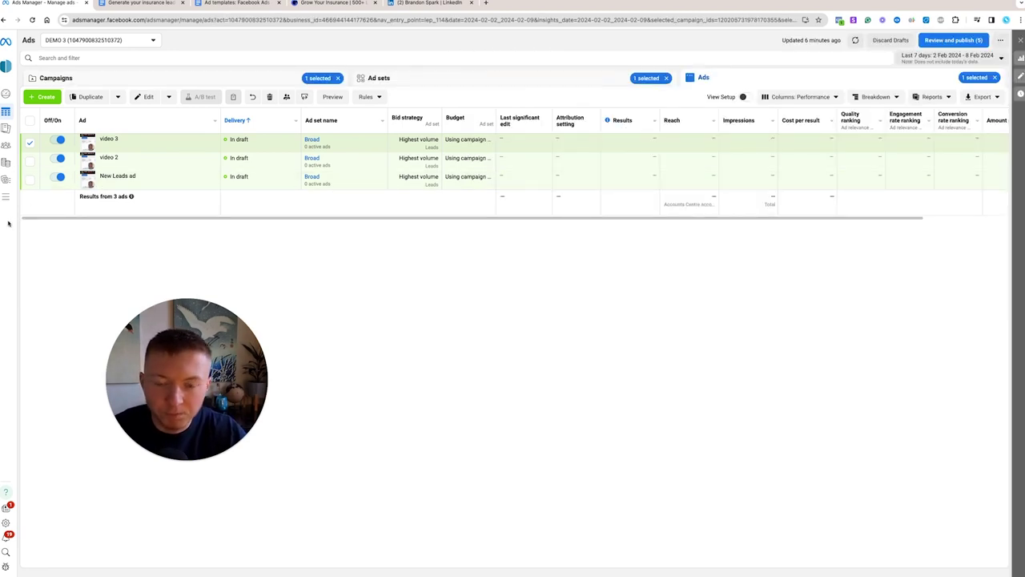
Duplicate the Broad ad set once within its original campaign.
left_click(240, 78)
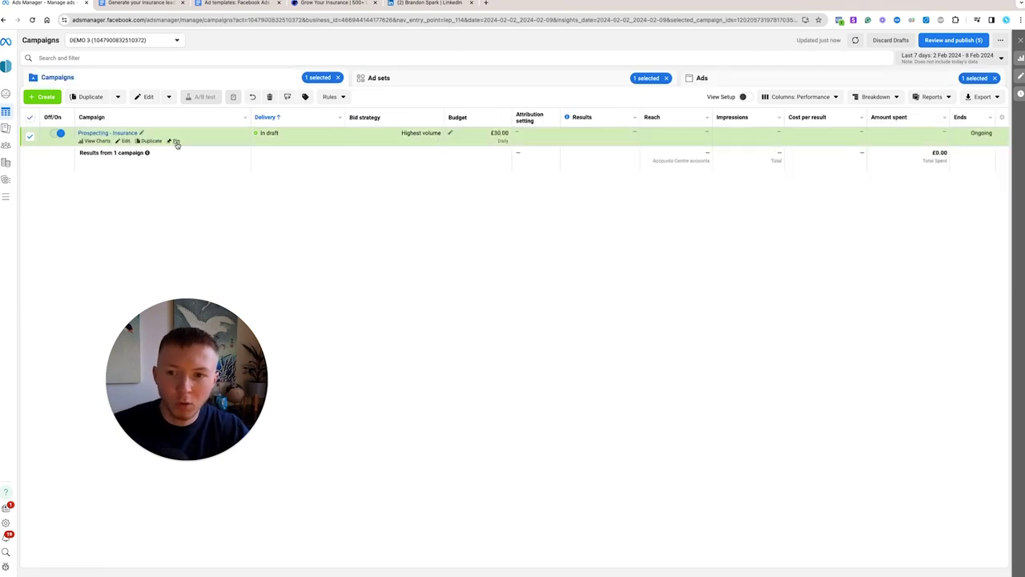
left_click(415, 83)
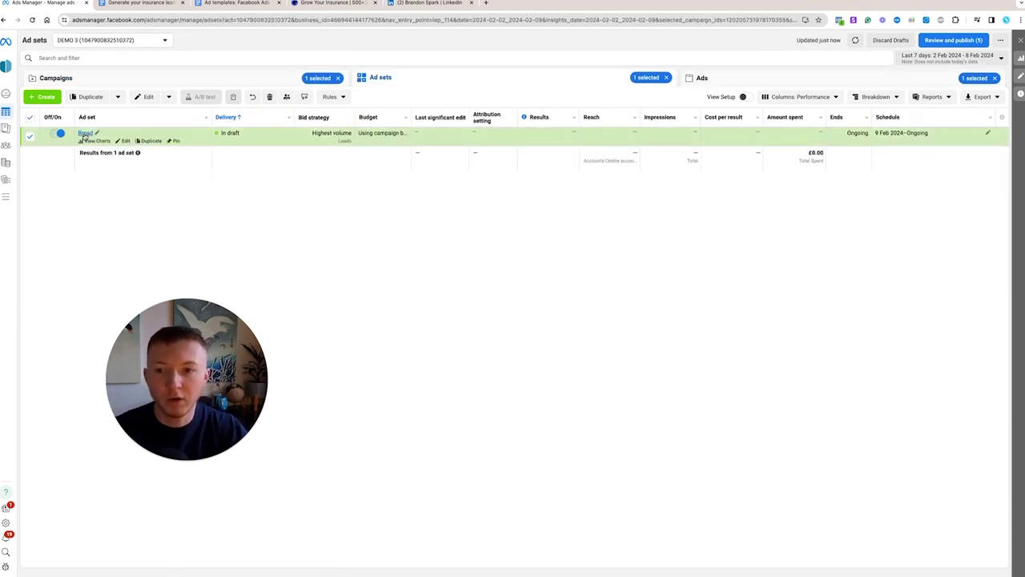
left_click(740, 85)
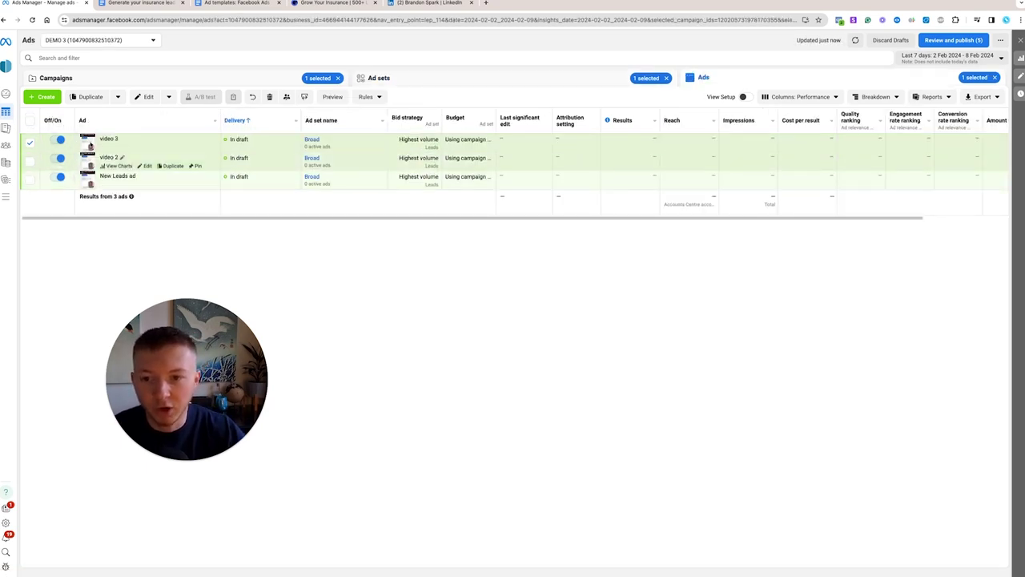
left_click(314, 139)
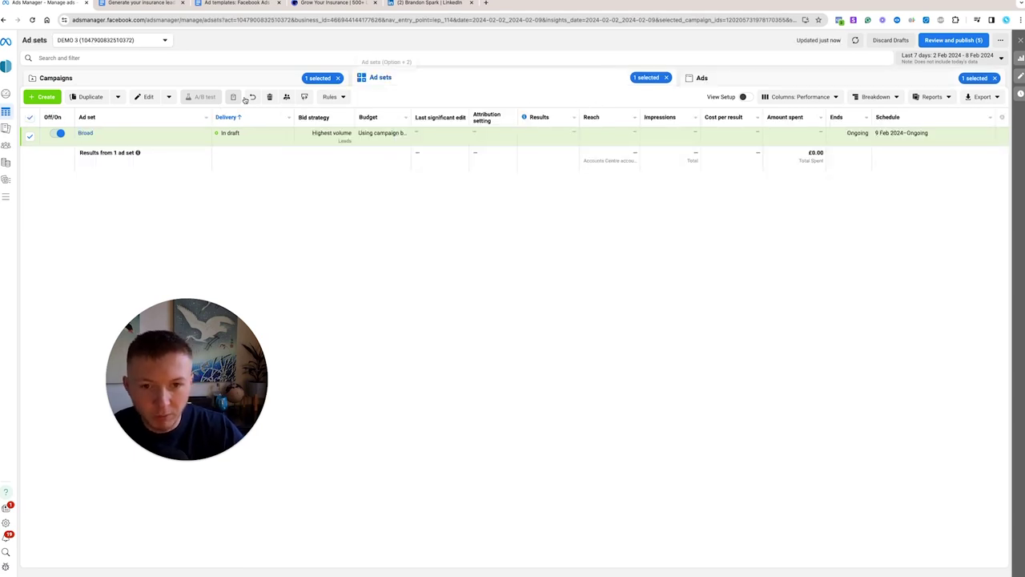
left_click(149, 141)
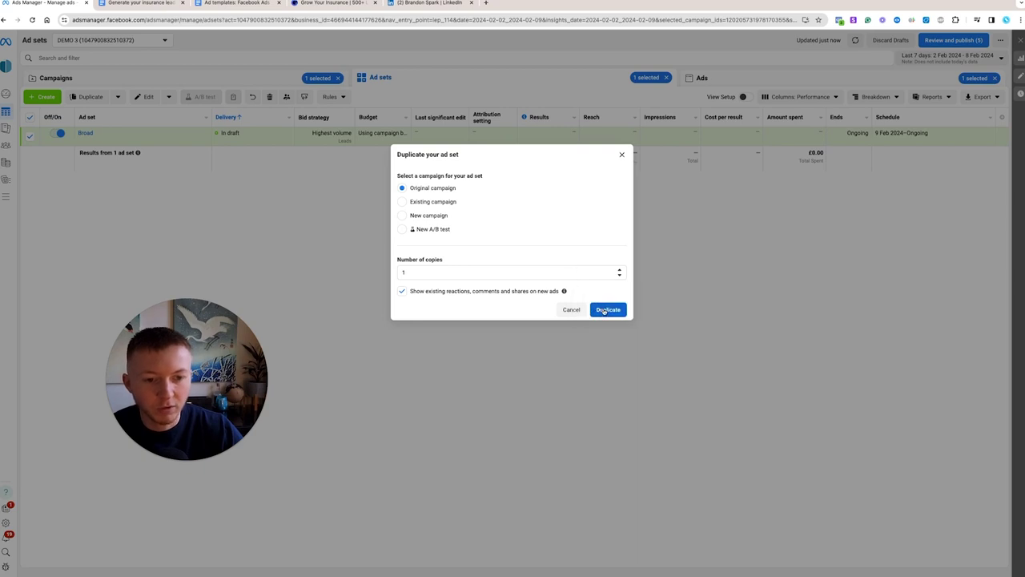
left_click(607, 310)
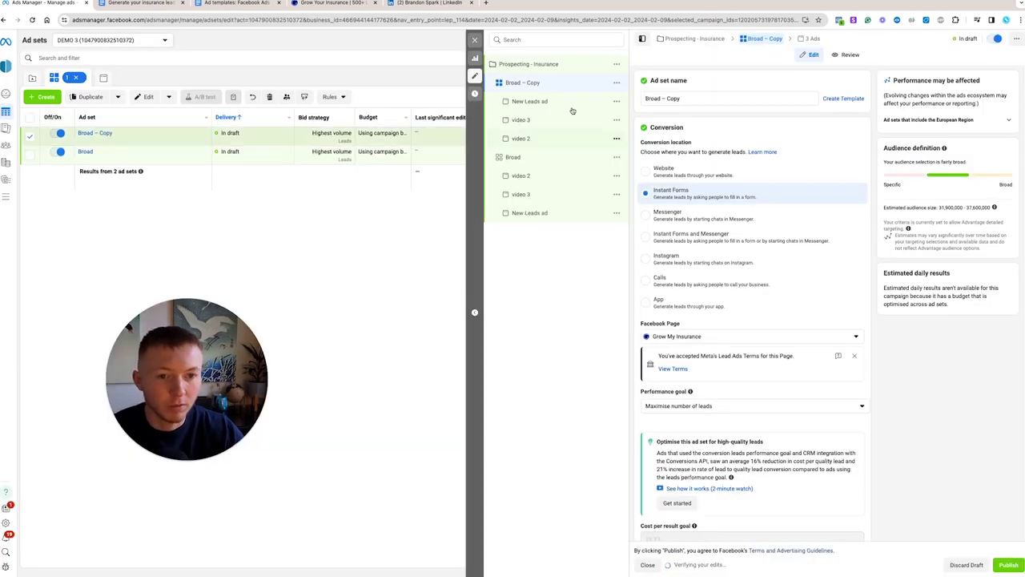
Add the interests Parent and Kids to the detailed targeting of the Broad ad set's copy.
scroll(717, 264, "down", 3)
scroll(717, 272, "down", 6)
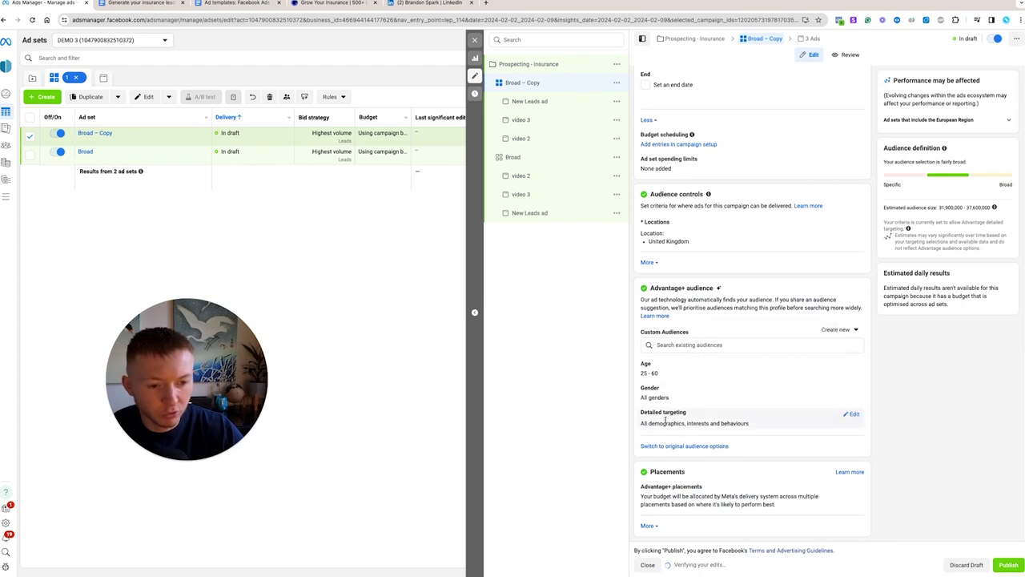
left_click(851, 414)
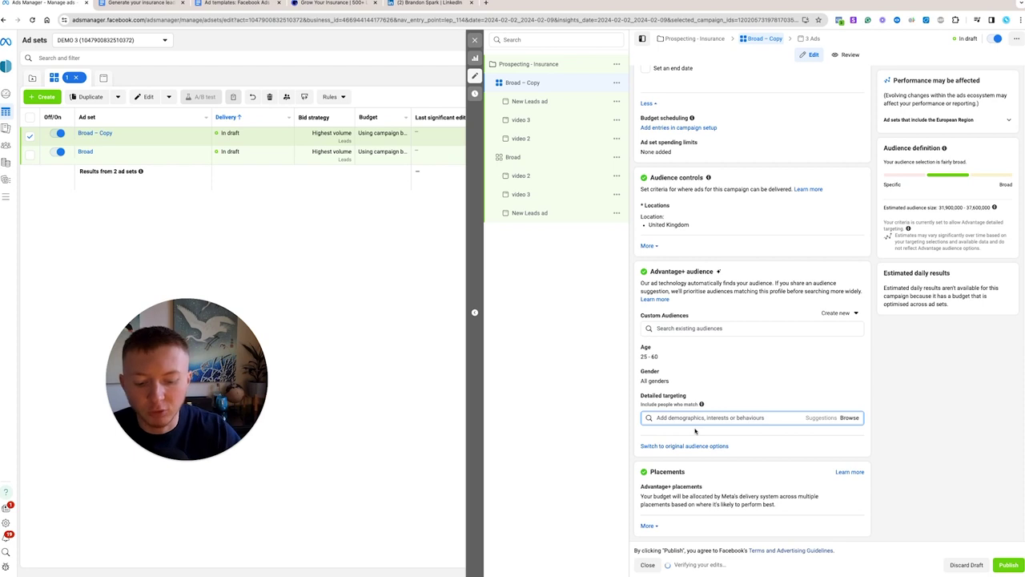
type("par")
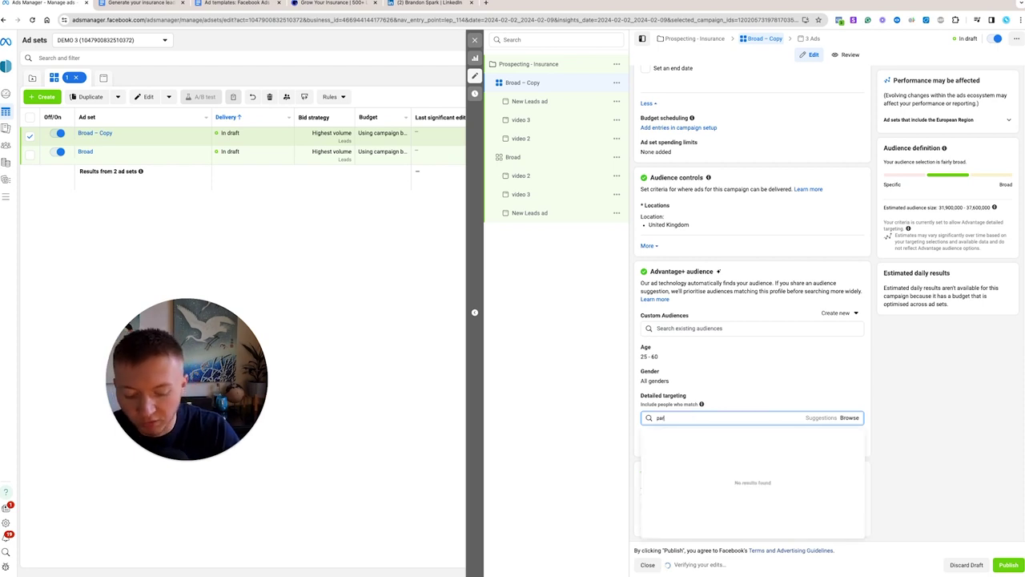
type("ent")
left_click(672, 439)
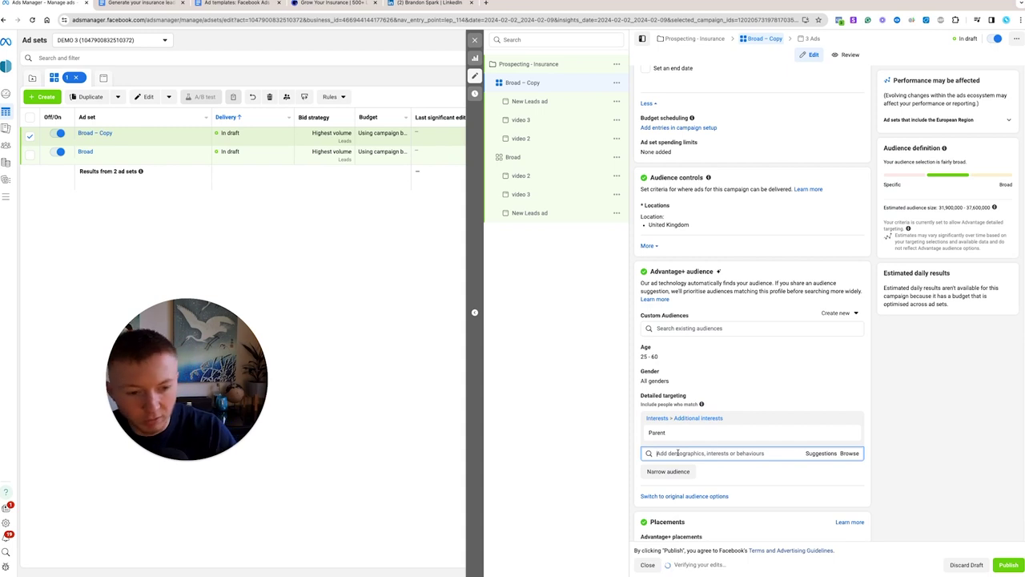
type("kids")
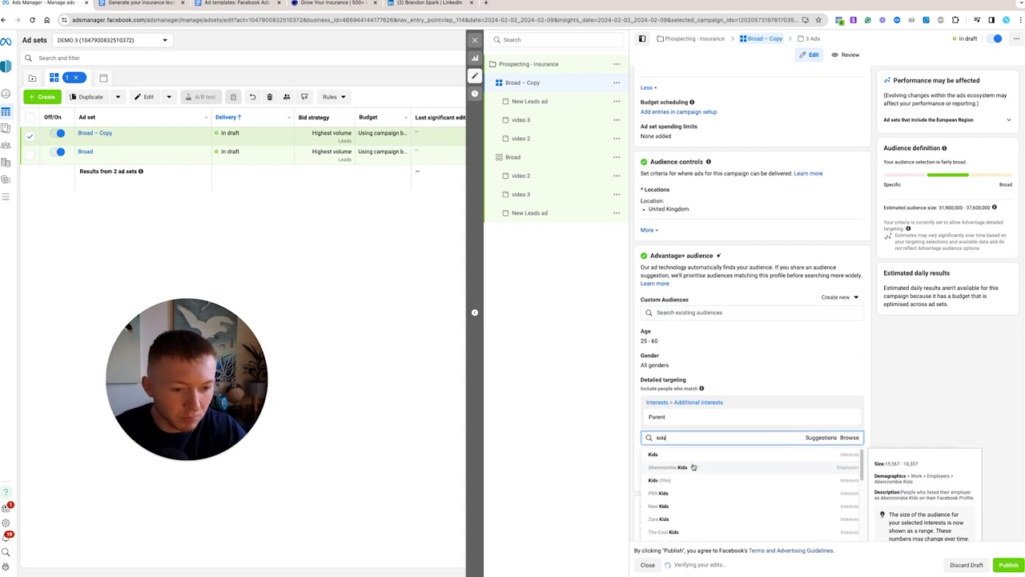
left_click(679, 447)
Add the suggested audiences Parenting (children & parenting), Parents (All) and Toddler (children and parenting) to the detailed targeting.
left_click(676, 444)
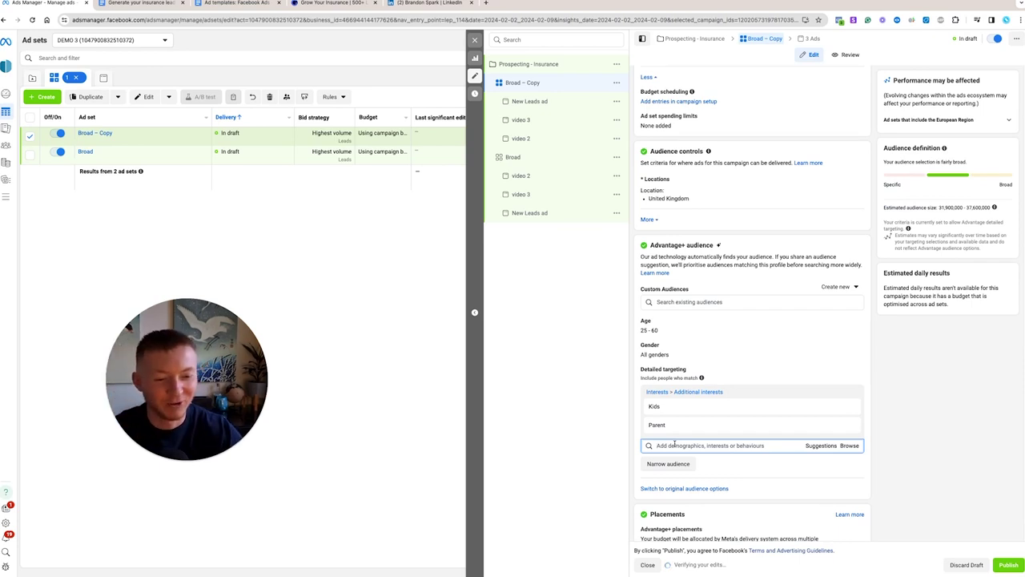
left_click(821, 445)
left_click(718, 465)
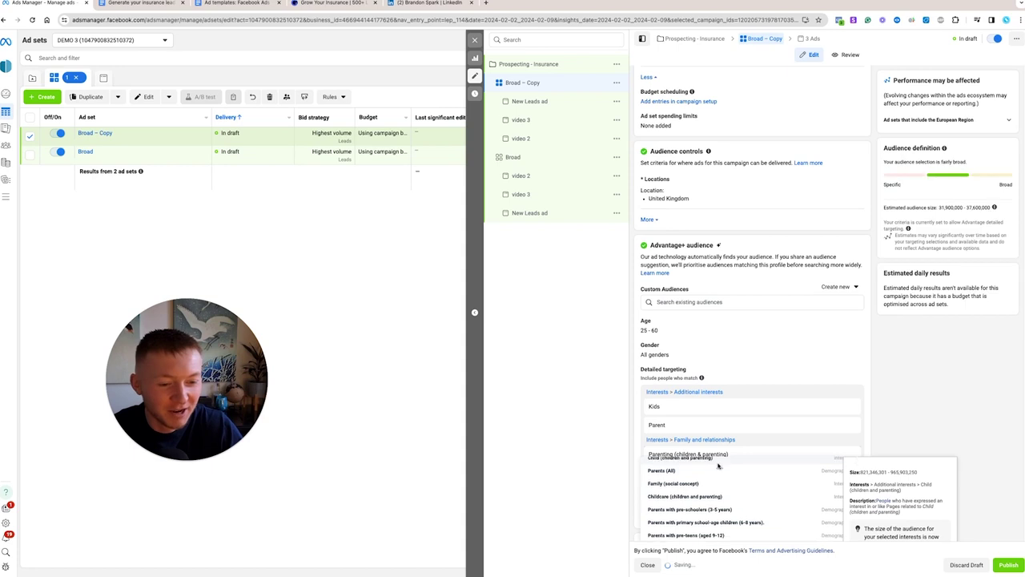
left_click(700, 521)
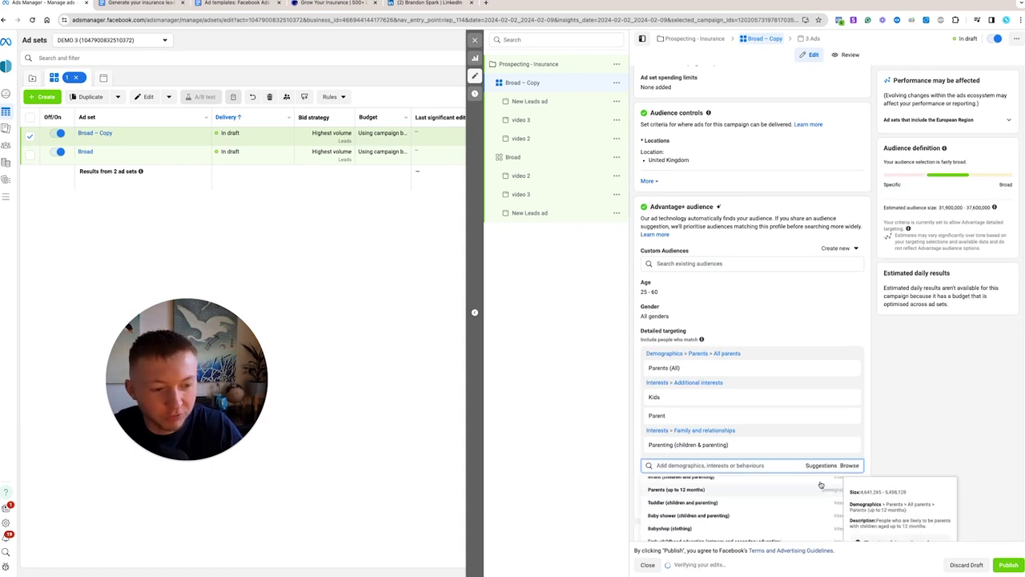
left_click(689, 501)
left_click(703, 452)
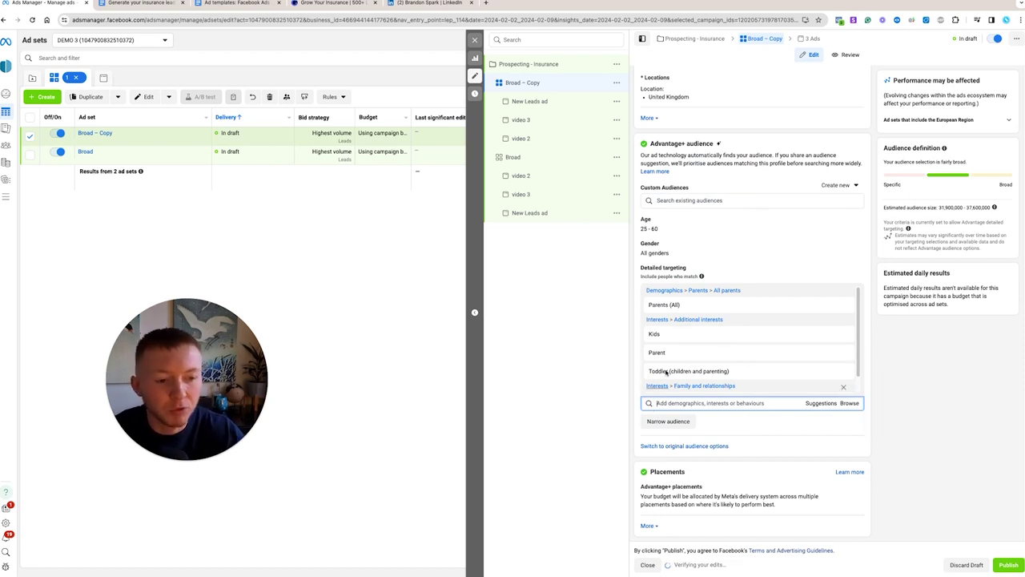
scroll(683, 387, "down", 1)
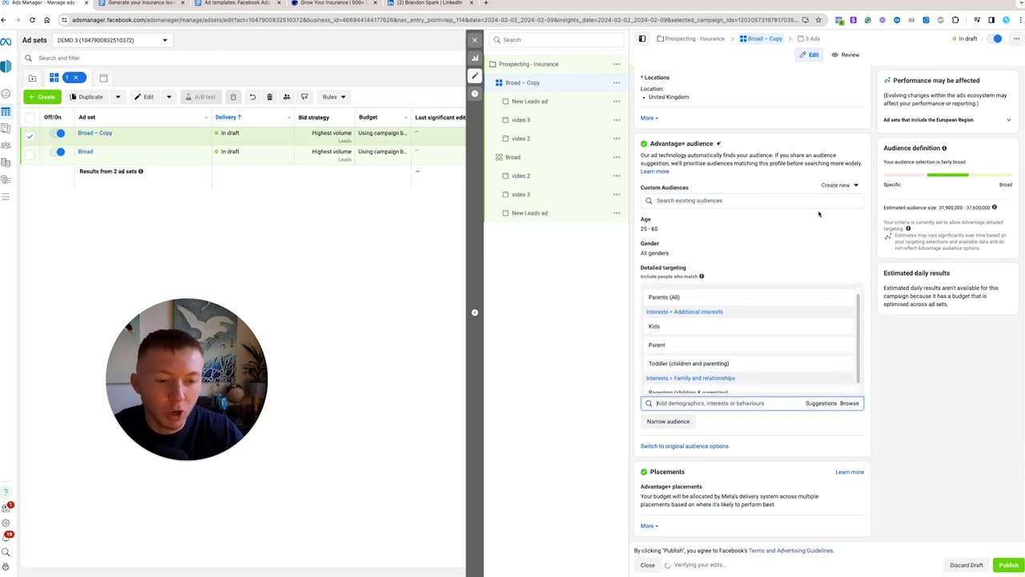
mouse_move(707, 328)
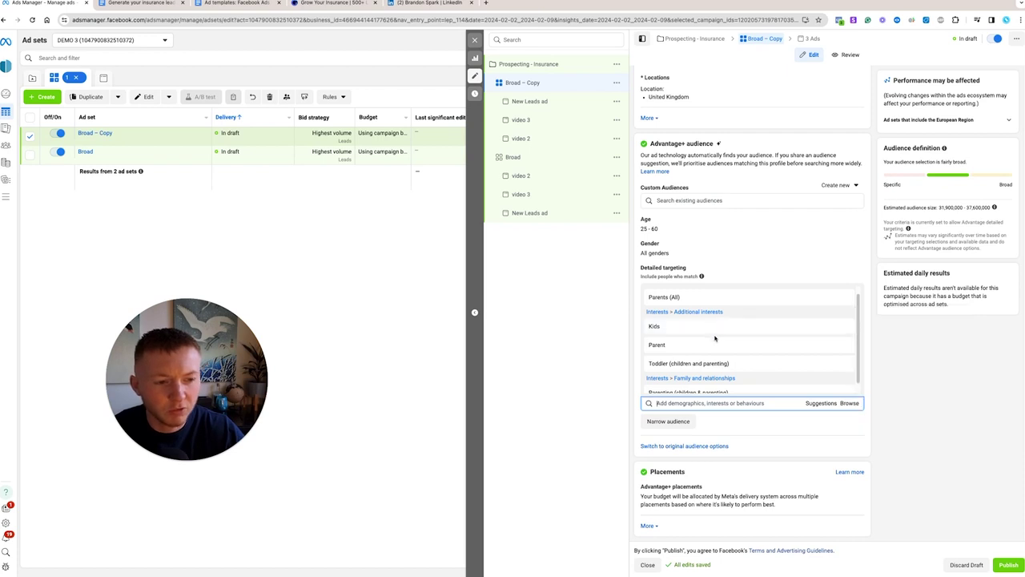
mouse_move(682, 299)
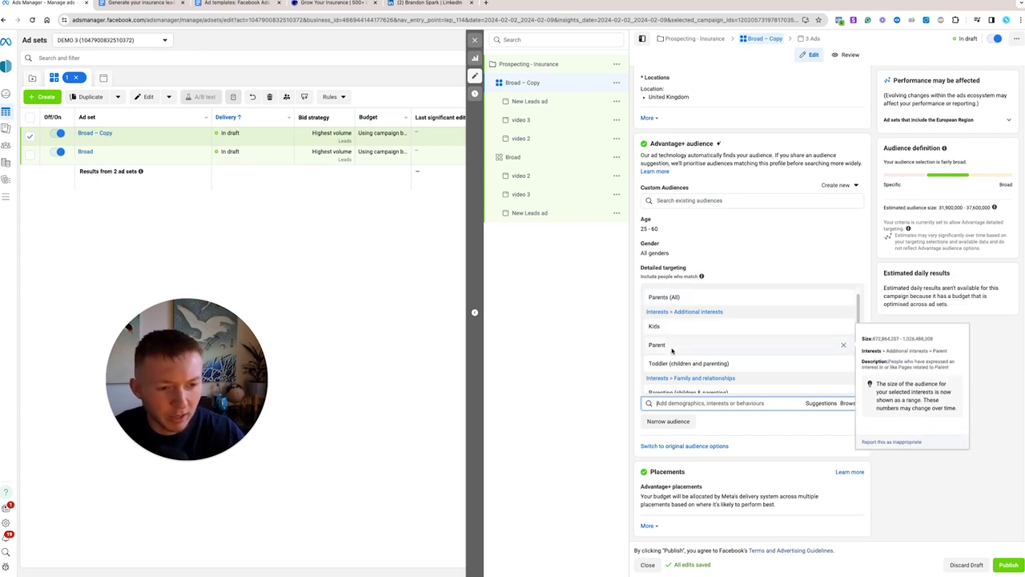
scroll(706, 365, "down", 1)
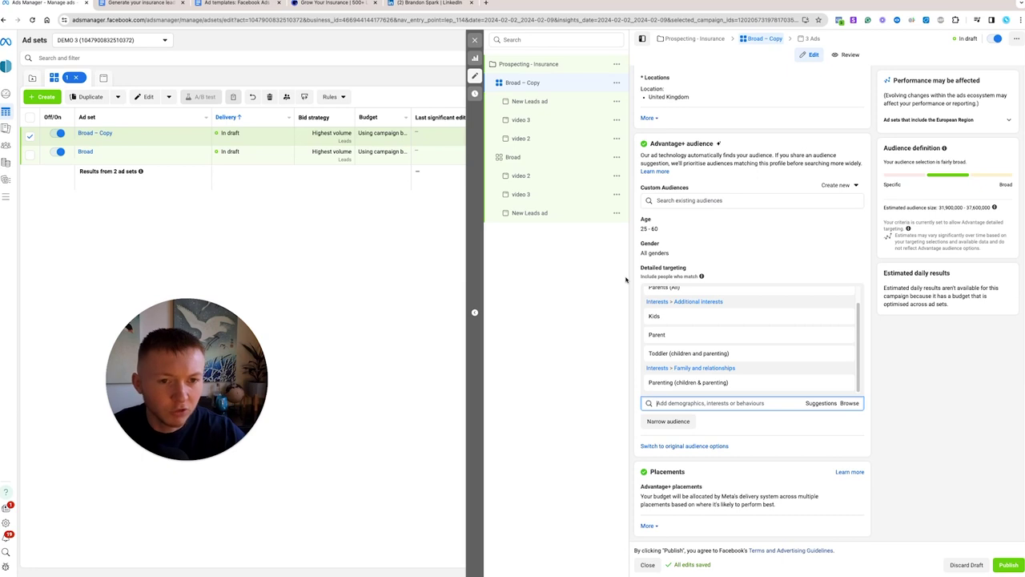
Rename the copied Broad ad set as "Interests".
left_click(118, 134)
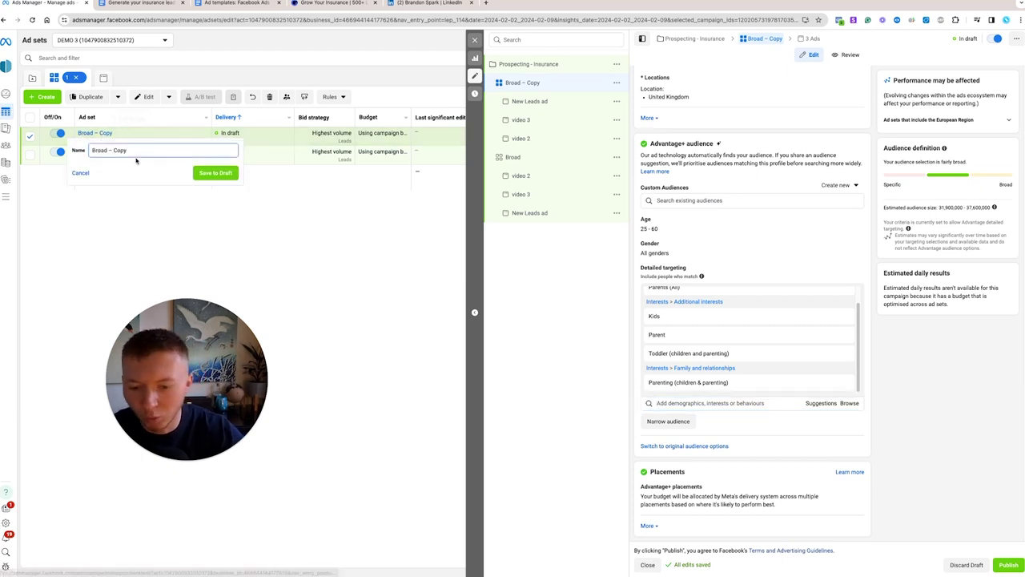
type("Interests")
right_click(108, 149)
key("Escape")
key("Return")
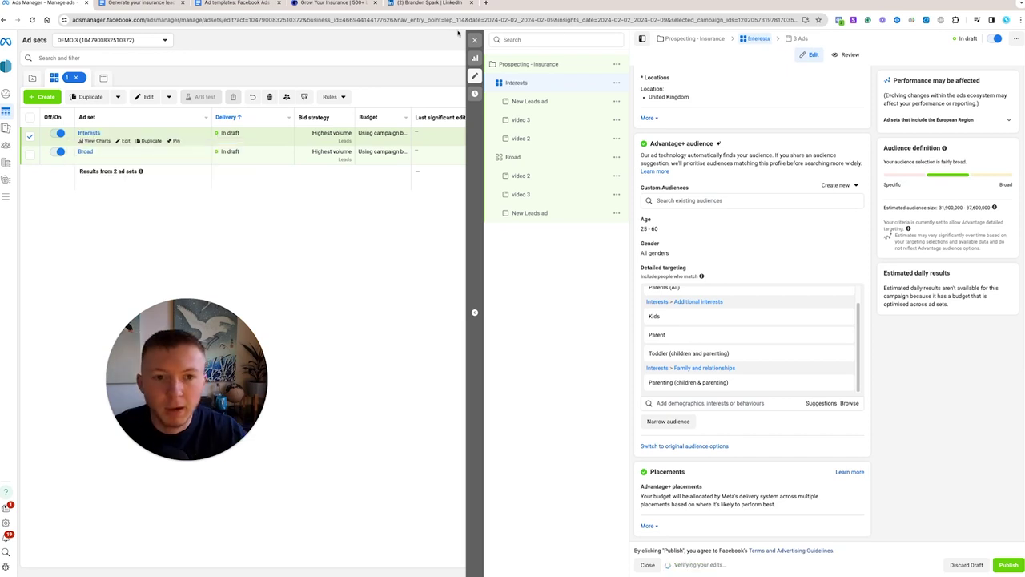
left_click(474, 39)
Duplicate the Interests ad set once within its original campaign and name the copy "LAL".
left_click(153, 141)
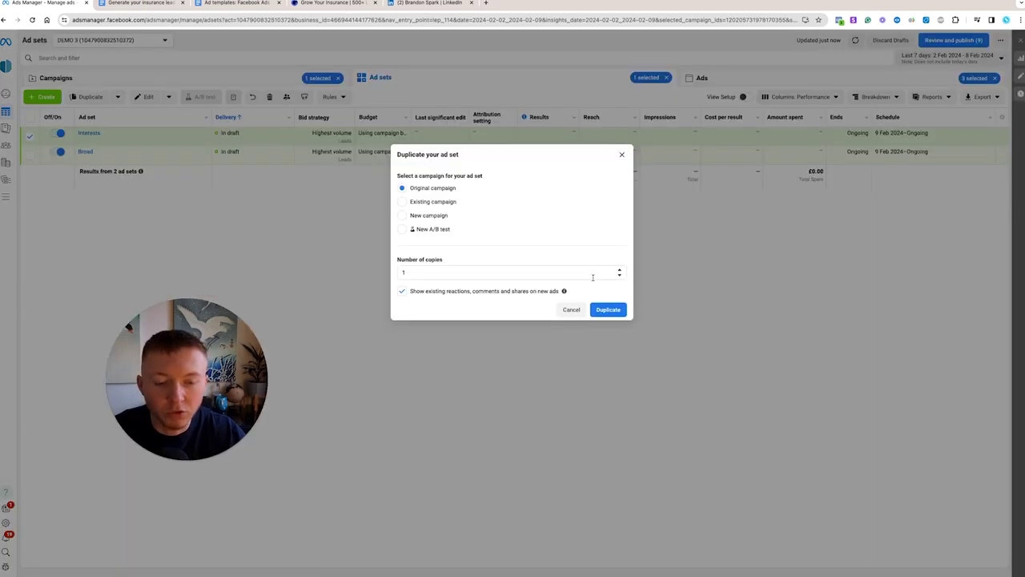
left_click(609, 309)
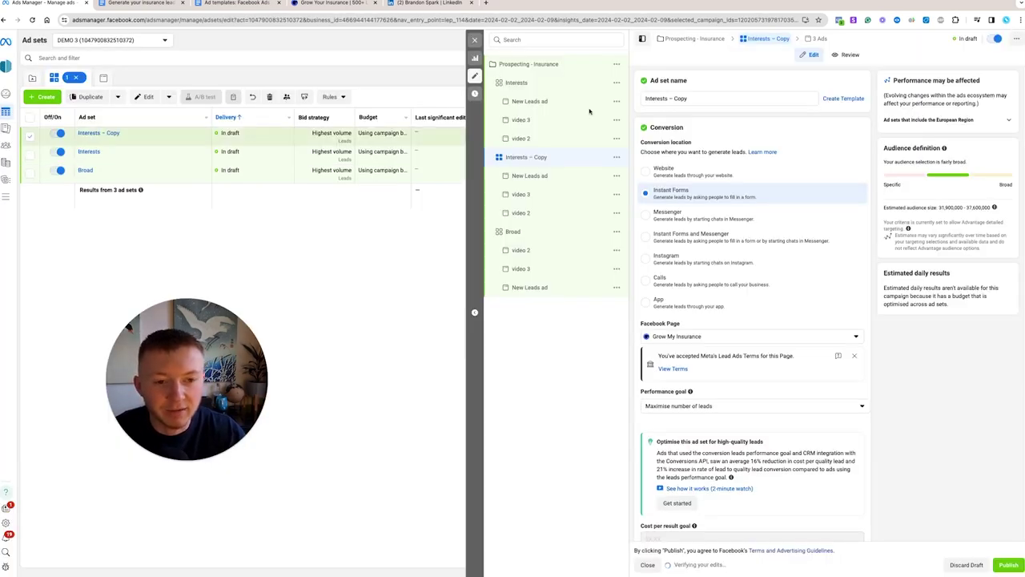
left_click(474, 39)
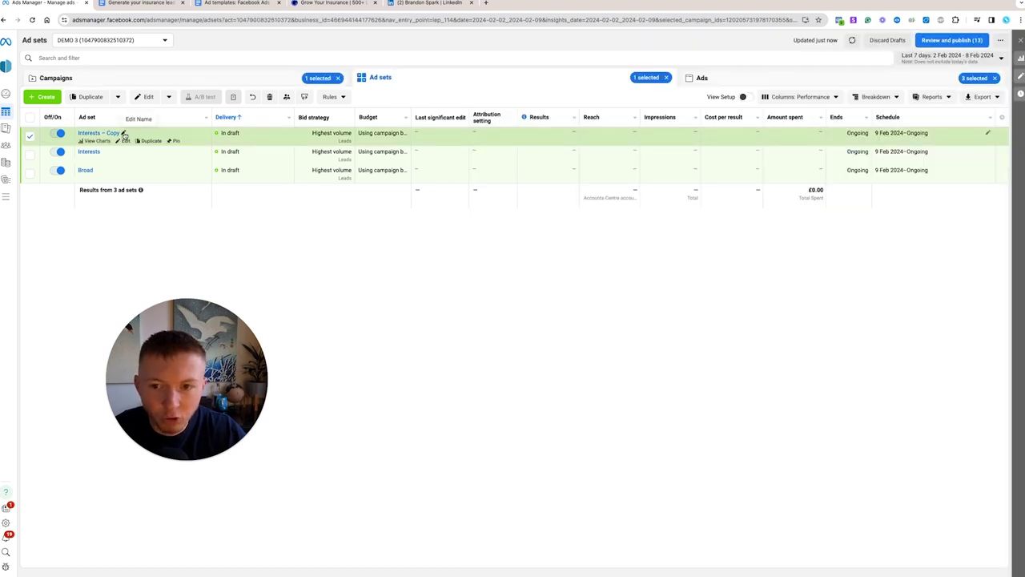
left_click(123, 132)
key("super+space")
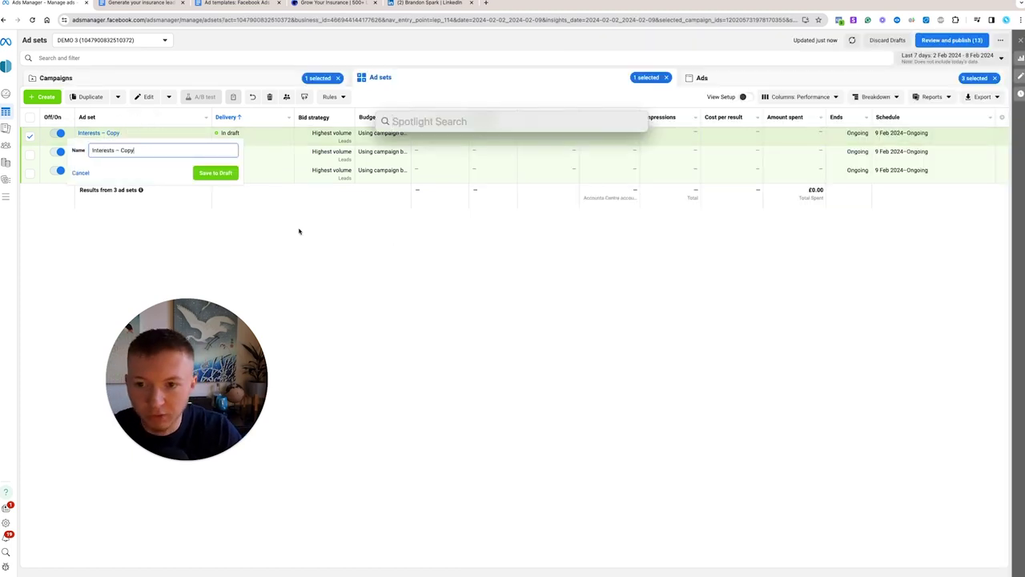
key("Escape")
triple_click(151, 148)
type("LAL")
key("Return")
Remove all demographics and interests from the detailed targeting of the LAL ad set.
scroll(769, 305, "down", 5)
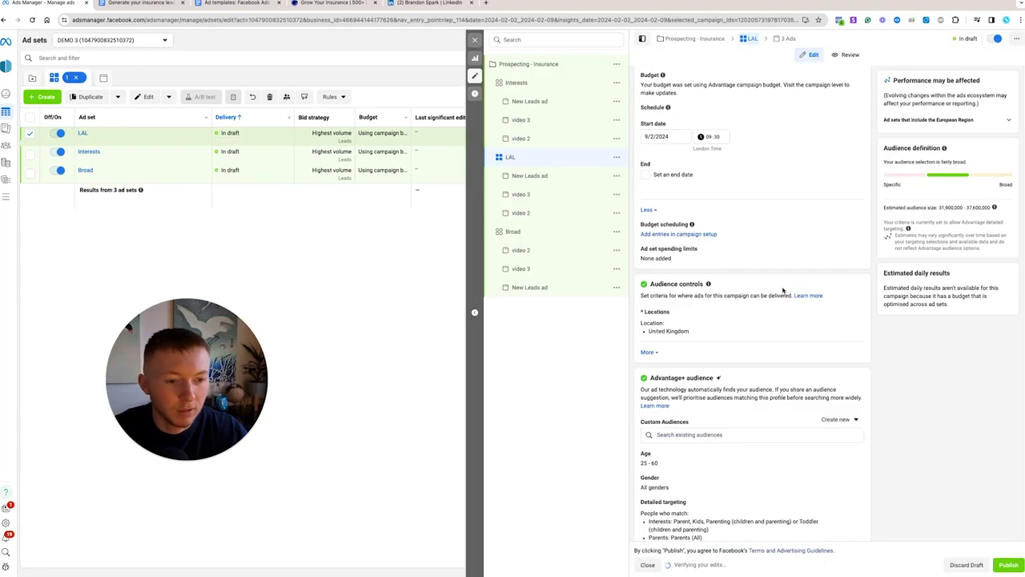
scroll(765, 323, "down", 1)
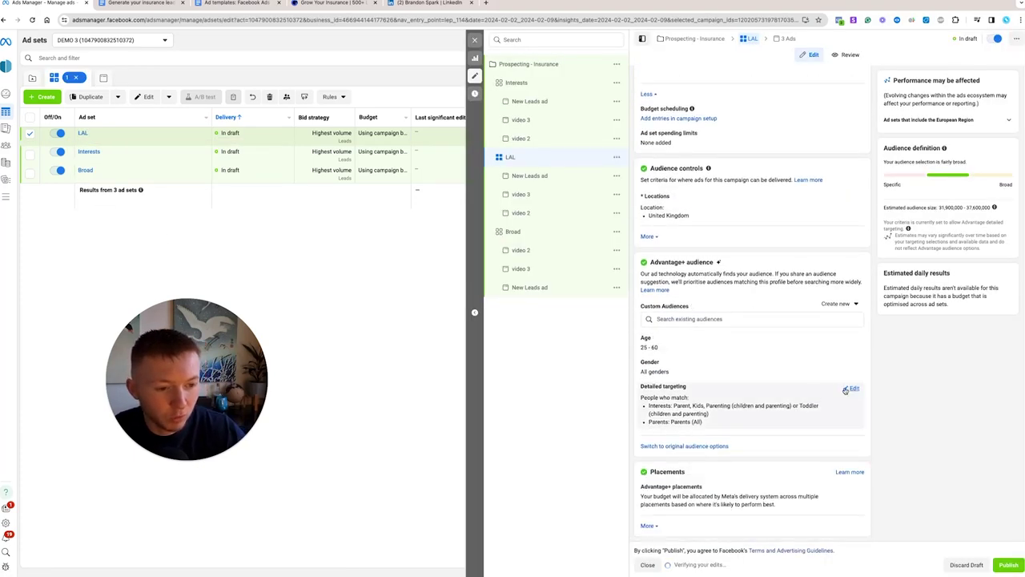
left_click(850, 391)
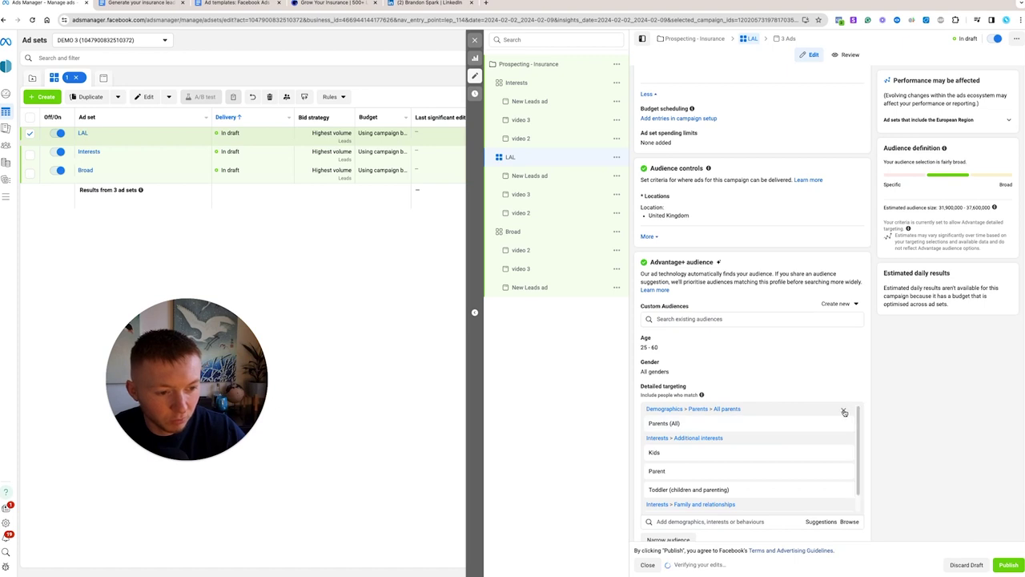
double_click(844, 411)
left_click(849, 411)
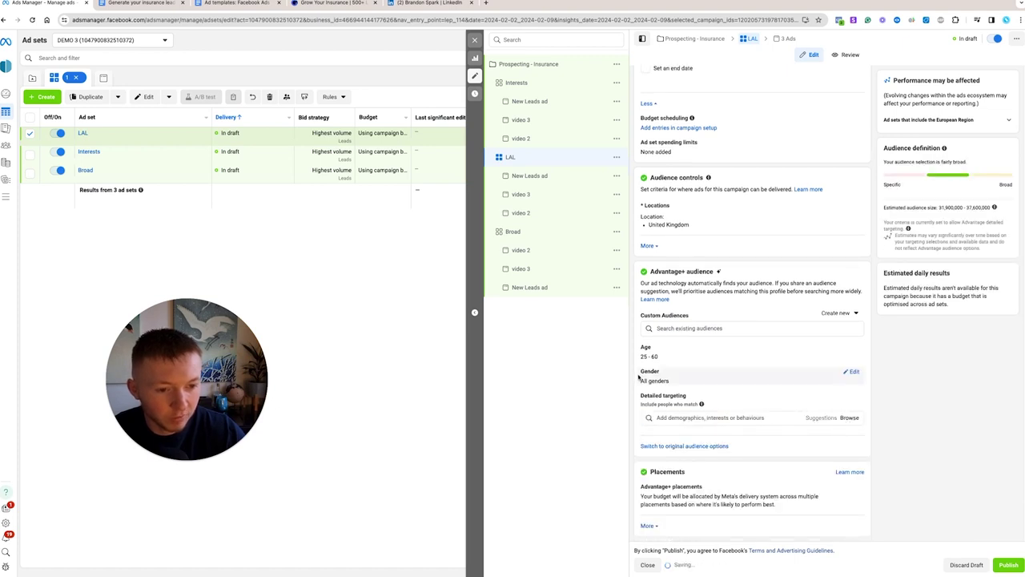
Check the LAL ad set's custom audience choices for existing lookalike audiences, and close the ad set editor.
left_click(655, 324)
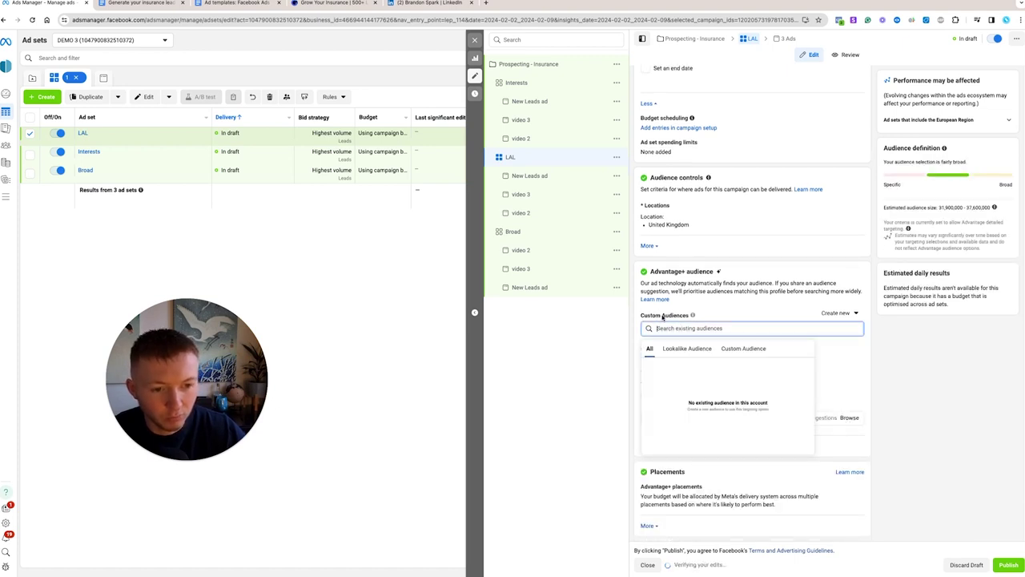
left_click(680, 349)
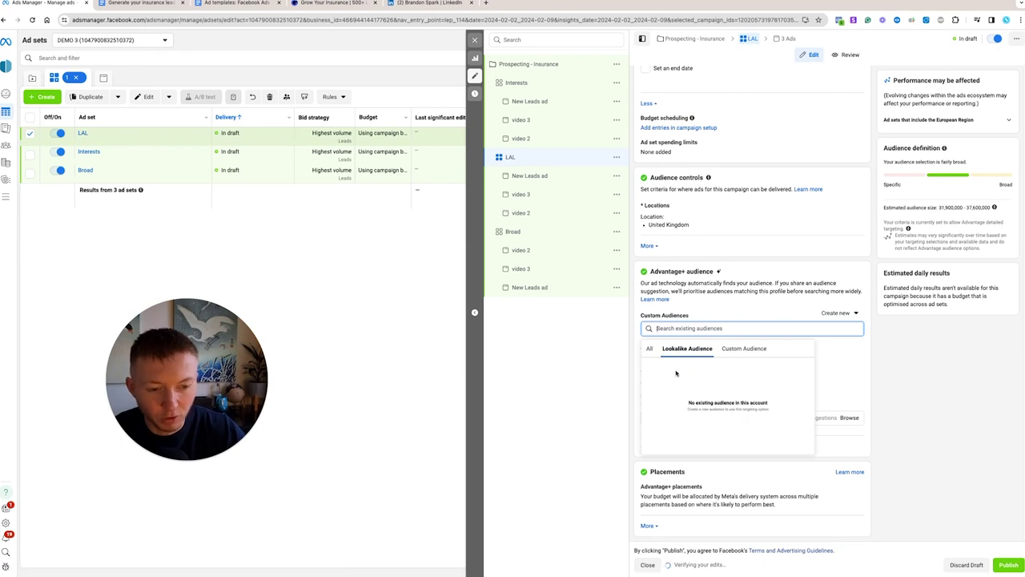
left_click(319, 295)
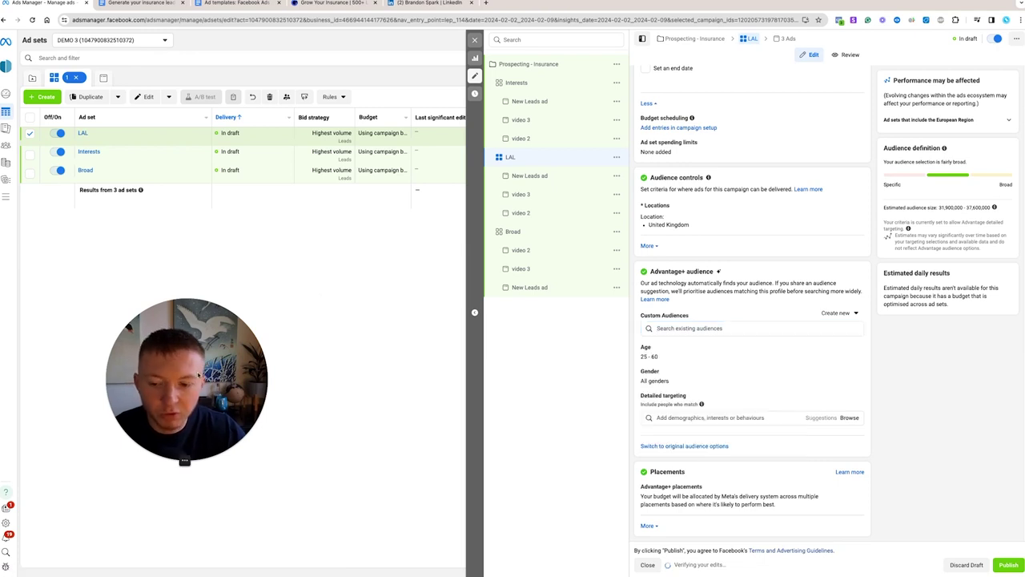
left_click(474, 39)
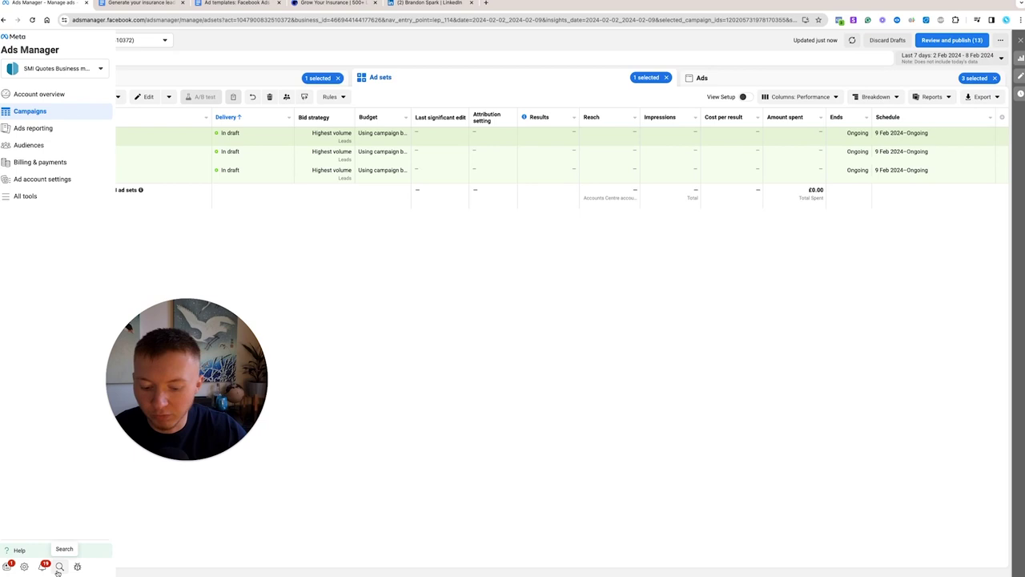
Search the Meta business tools for "aud" and open the Audiences page.
left_click(24, 552)
type("aud")
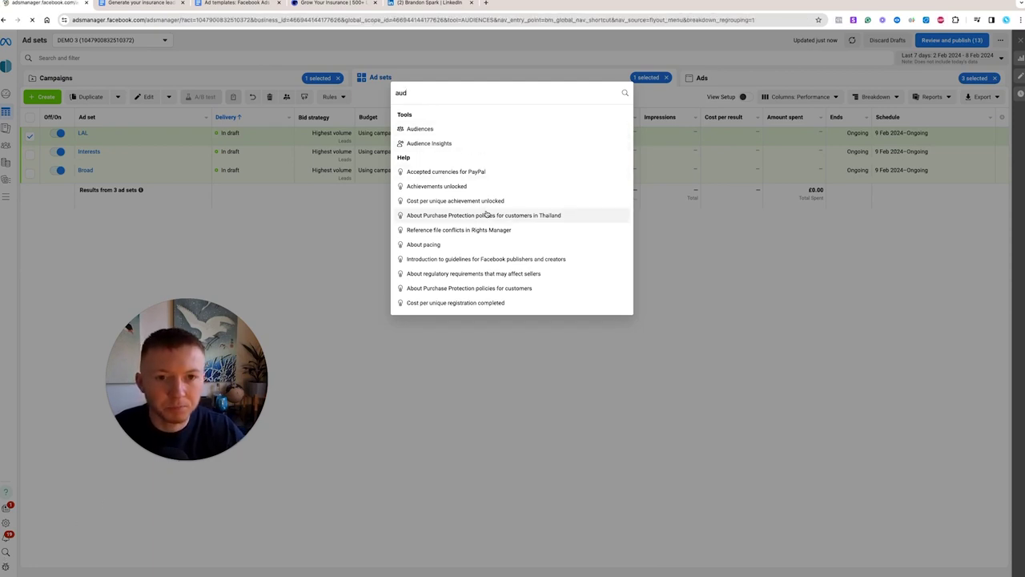
left_click(420, 129)
Start a Custom Audience from a customer list to view the list preparation requirements, and close it without creating anything.
left_click(65, 161)
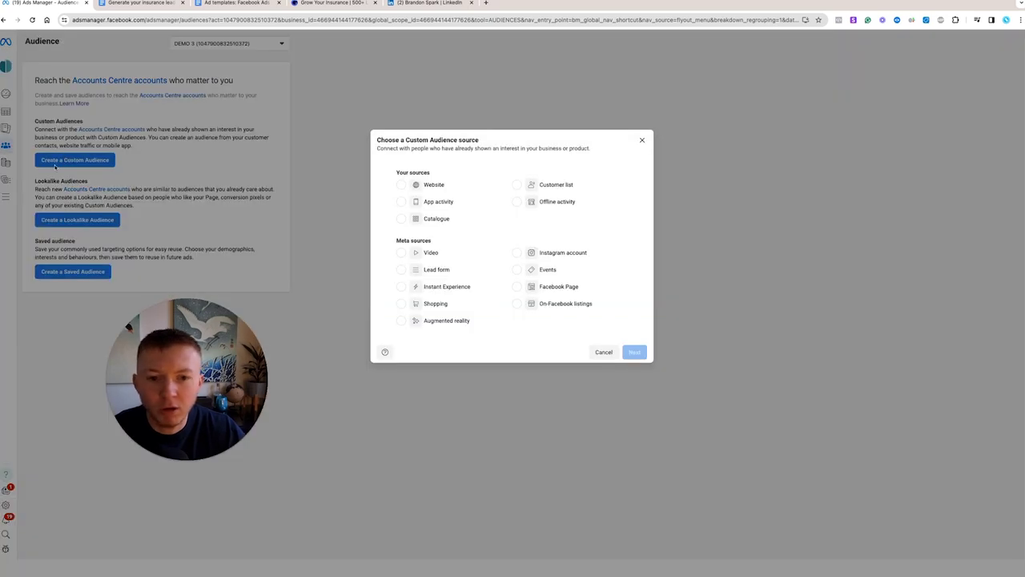
left_click(550, 187)
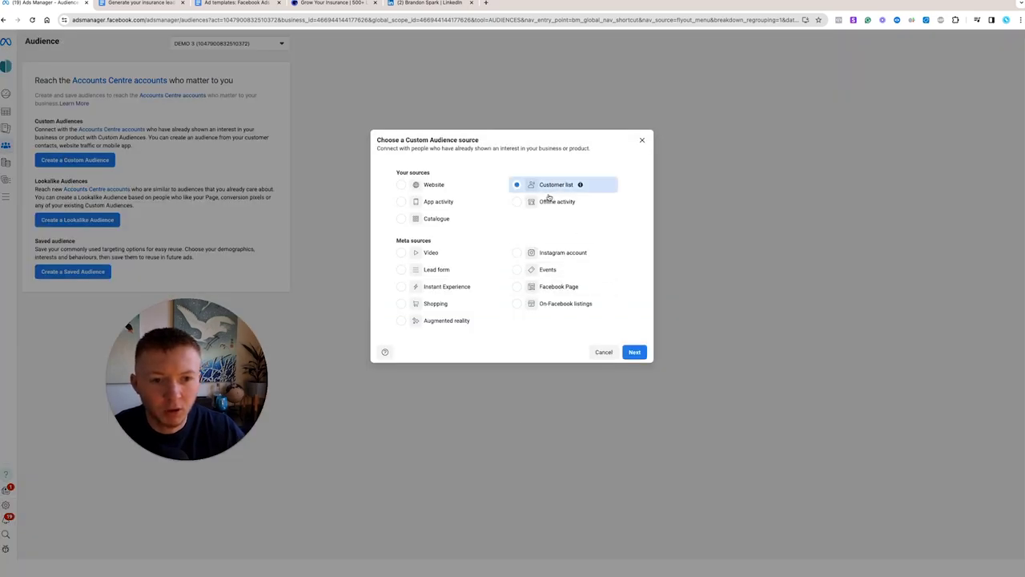
left_click(635, 354)
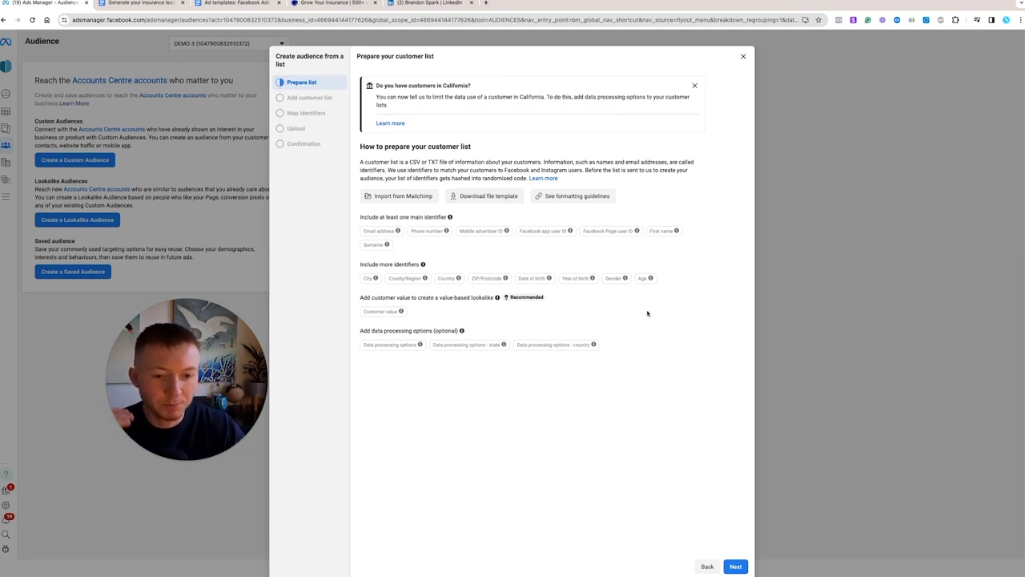
left_click(743, 58)
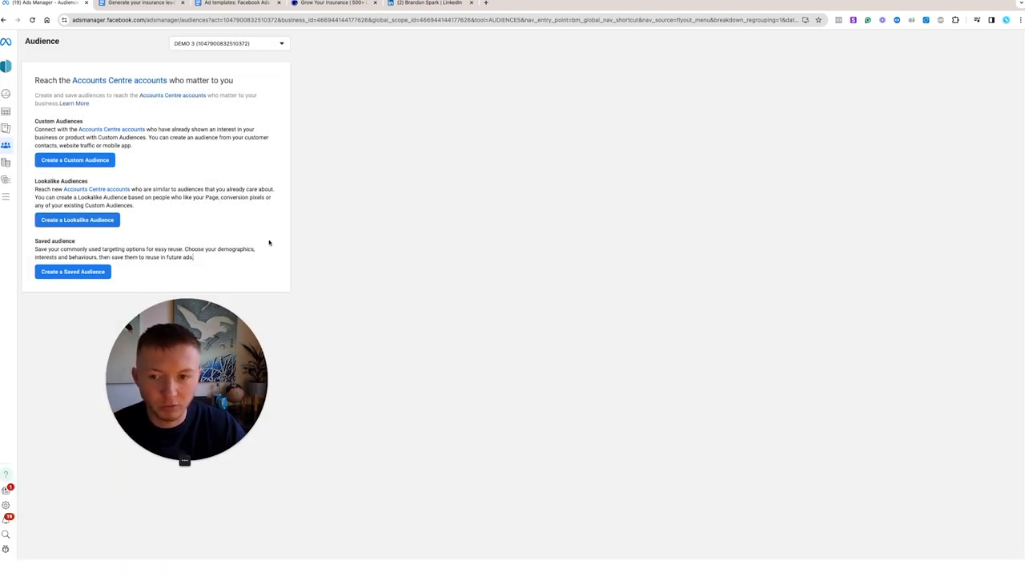
left_click(75, 160)
left_click(437, 184)
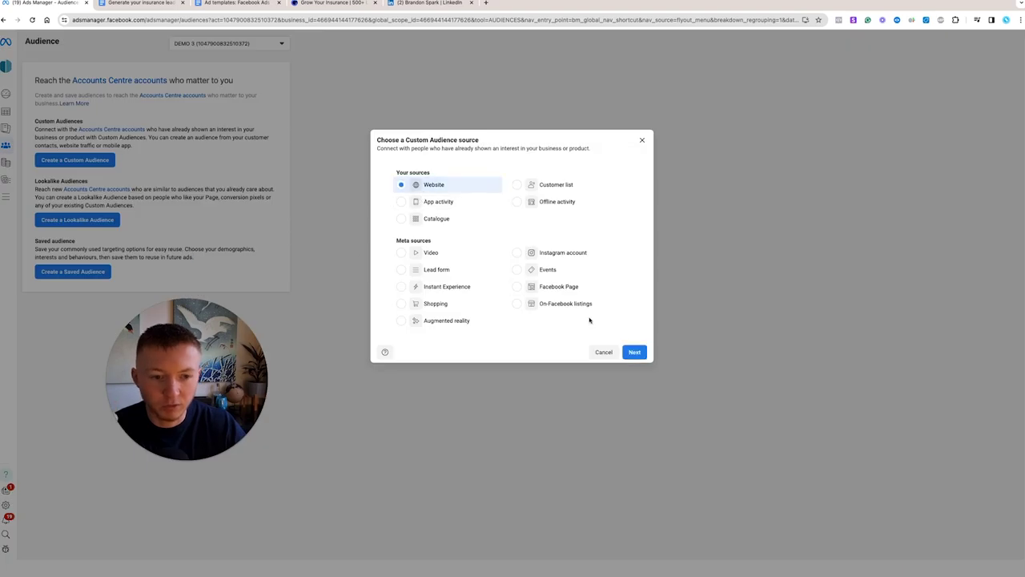
left_click(600, 353)
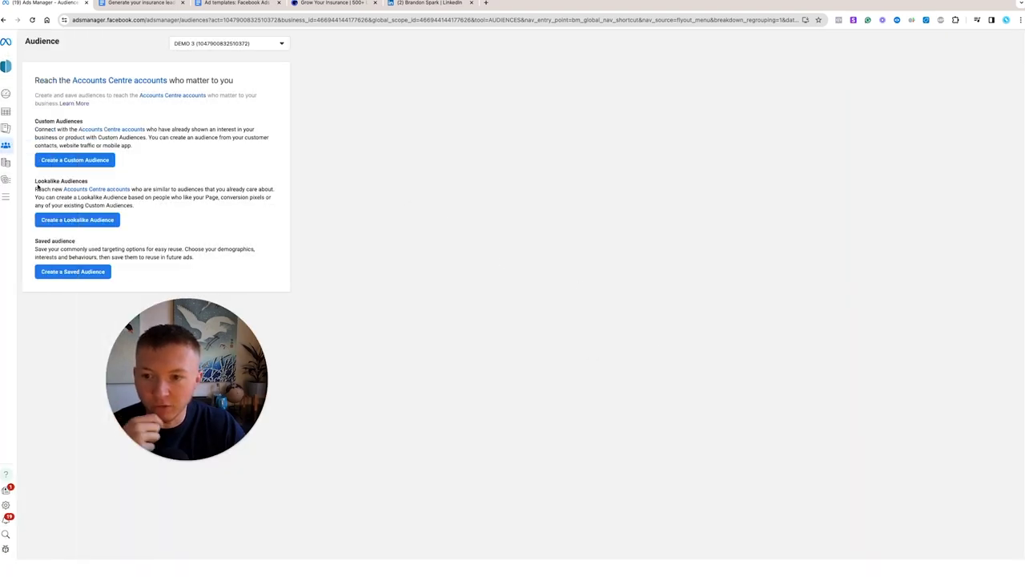
Try out a Lookalike Audience setup with United Kingdom as location and an audience size of 10%, and close it without creating it.
left_click(96, 221)
left_click(448, 166)
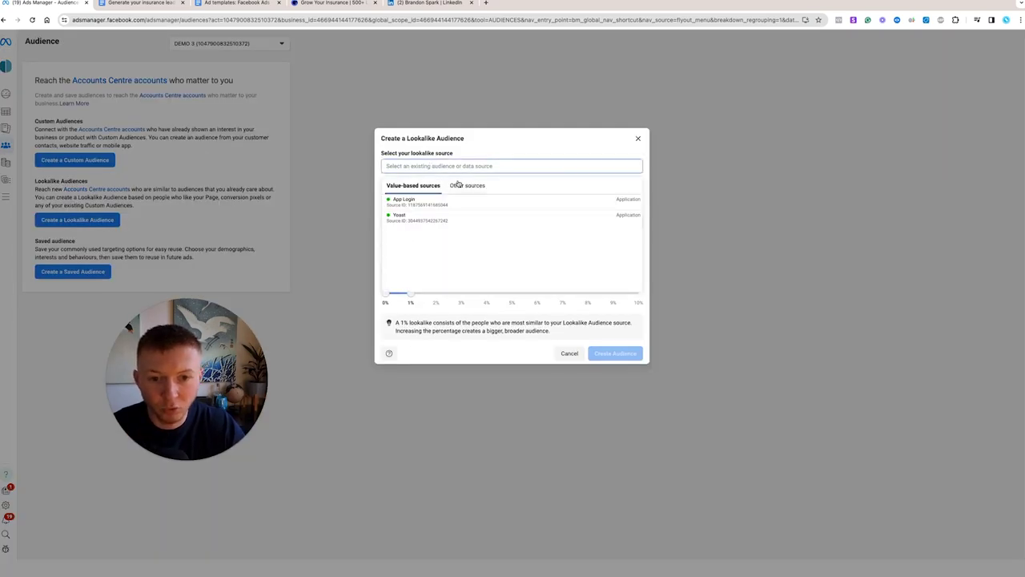
left_click(472, 152)
left_click(431, 221)
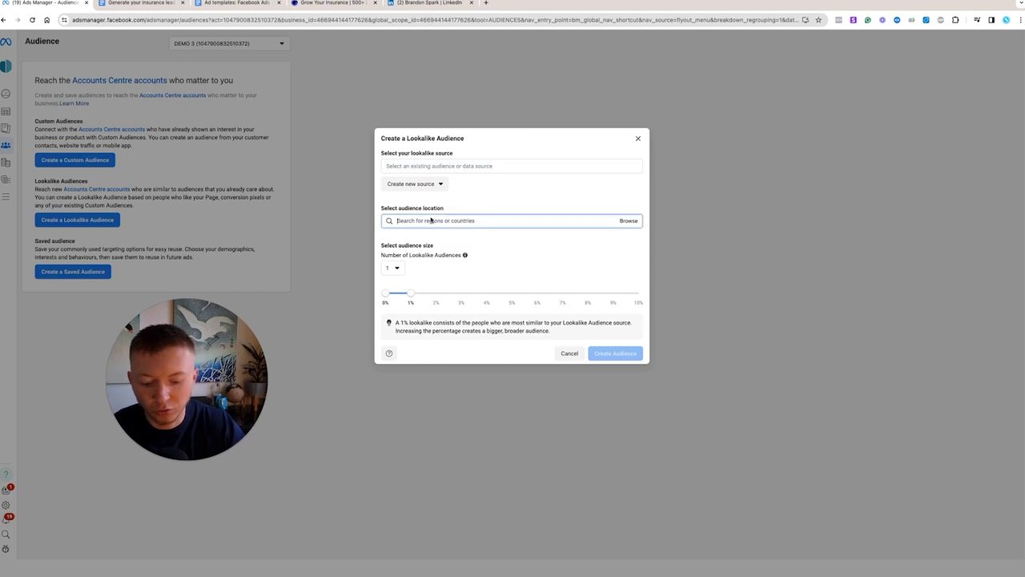
type("united")
left_click(435, 254)
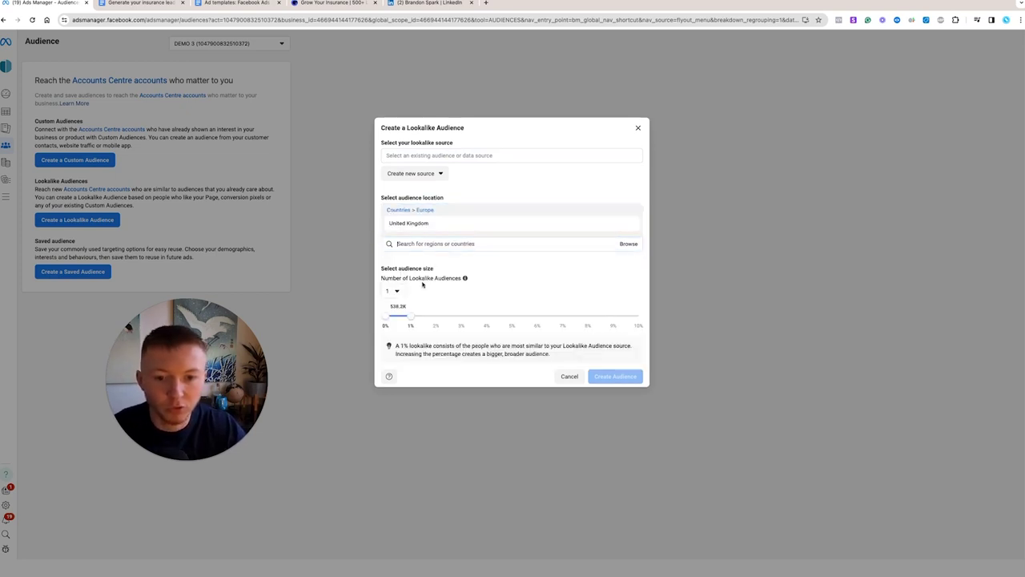
left_click_drag(411, 316, 479, 319)
left_click_drag(490, 319, 643, 310)
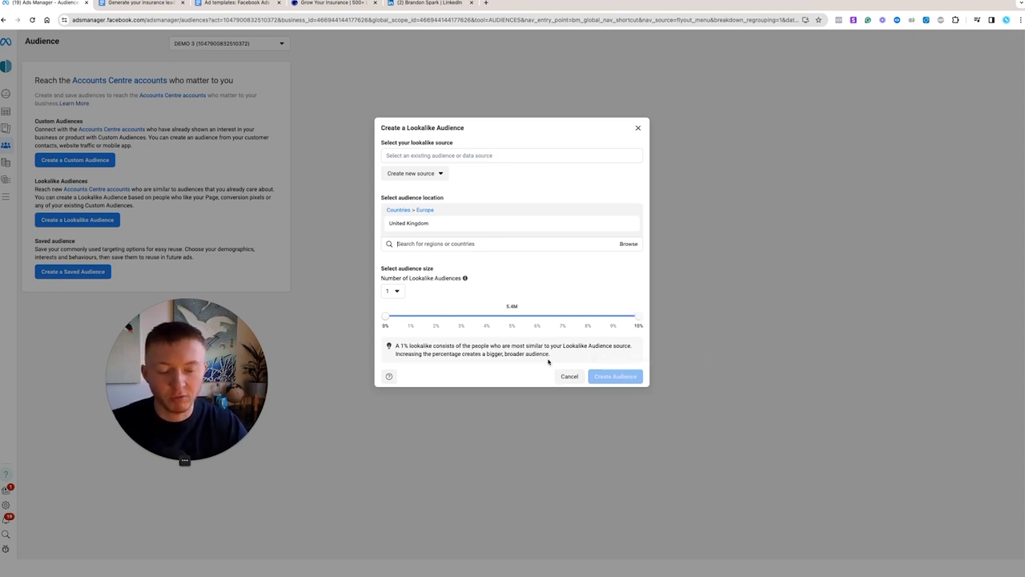
left_click(638, 128)
Return to the campaign manager, reopen the LAL ad set and view where a lookalike audience is chosen under Custom Audiences.
left_click(30, 111)
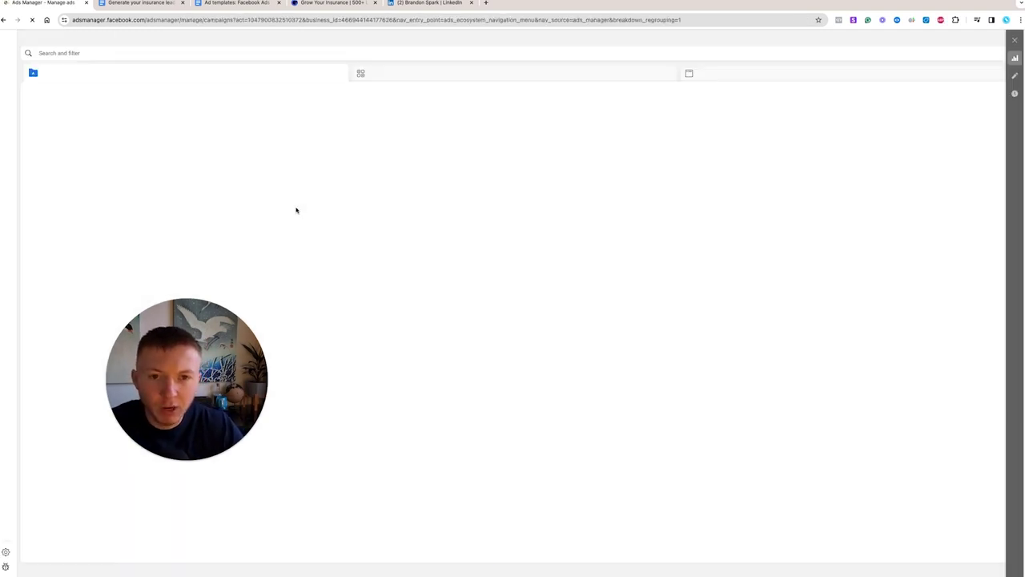
left_click(378, 77)
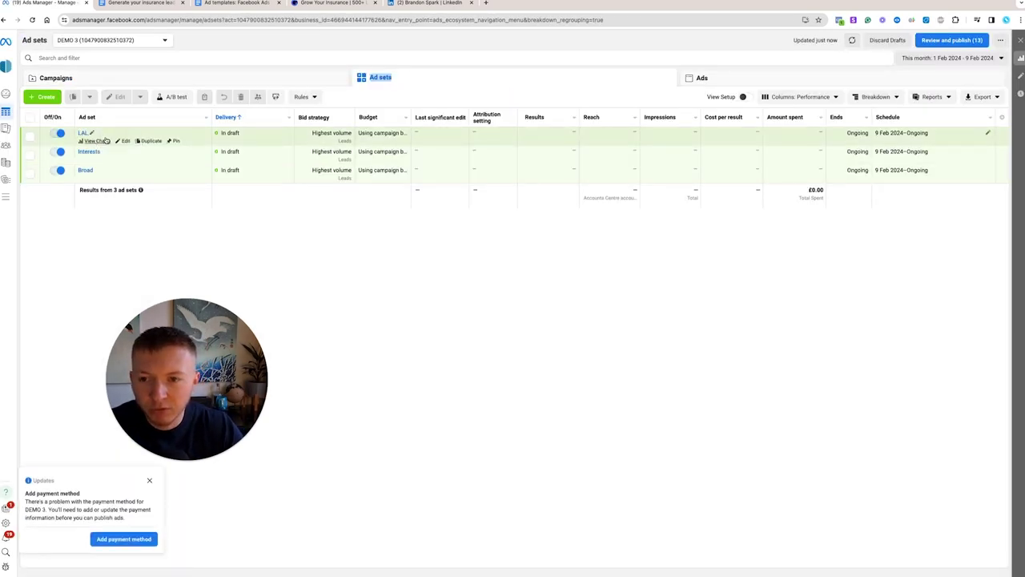
left_click(124, 140)
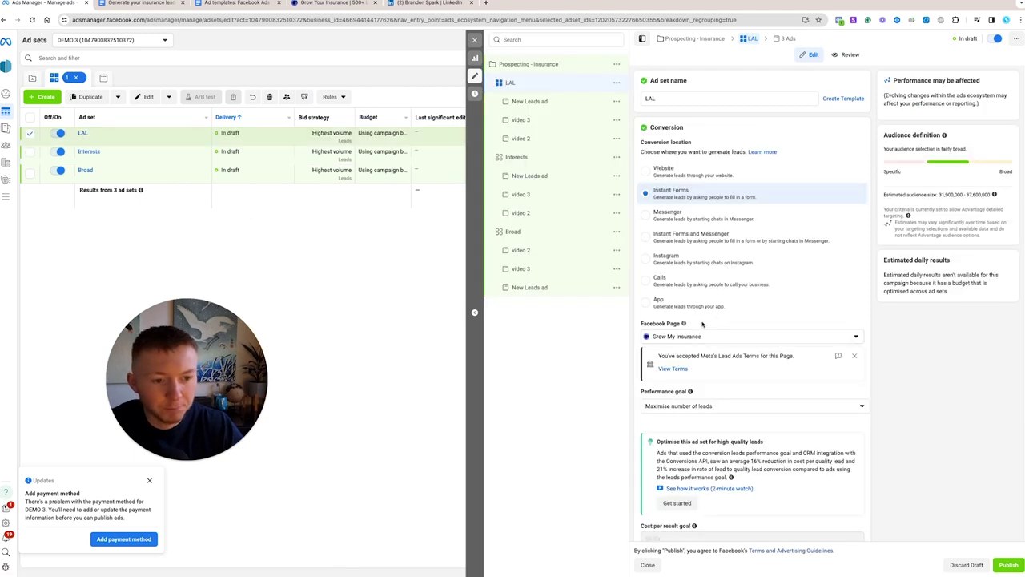
scroll(713, 333, "down", 10)
left_click(689, 410)
left_click(686, 431)
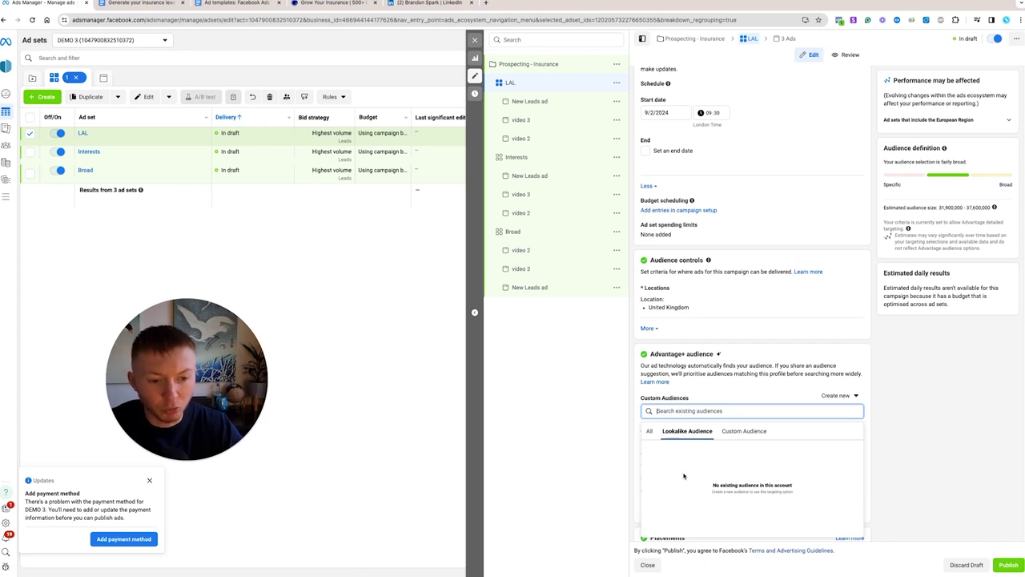
left_click(639, 401)
left_click(259, 203)
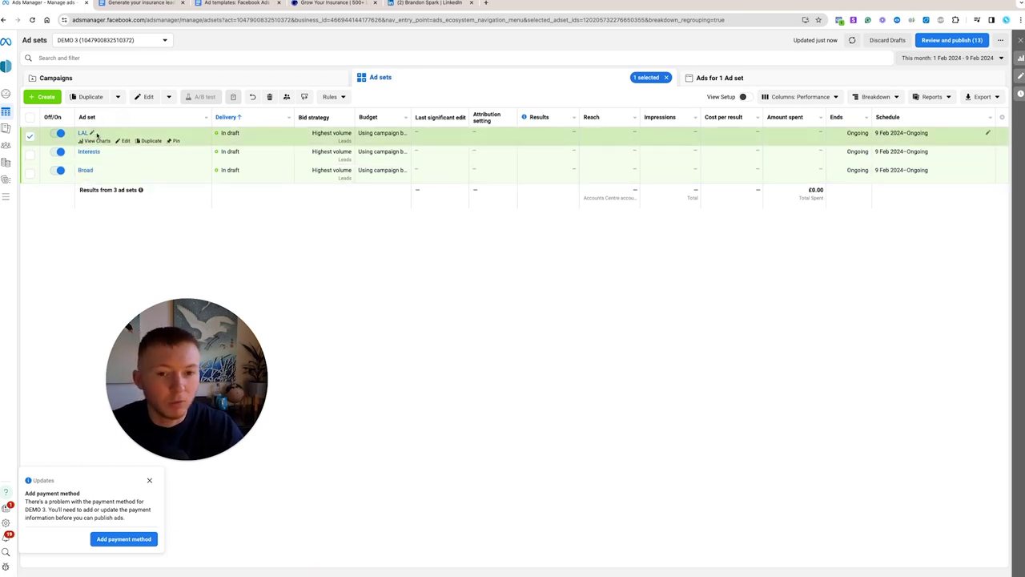
Add the Interests and Broad ad sets to the selection and list the ads of all three ad sets.
left_click(30, 152)
left_click(29, 172)
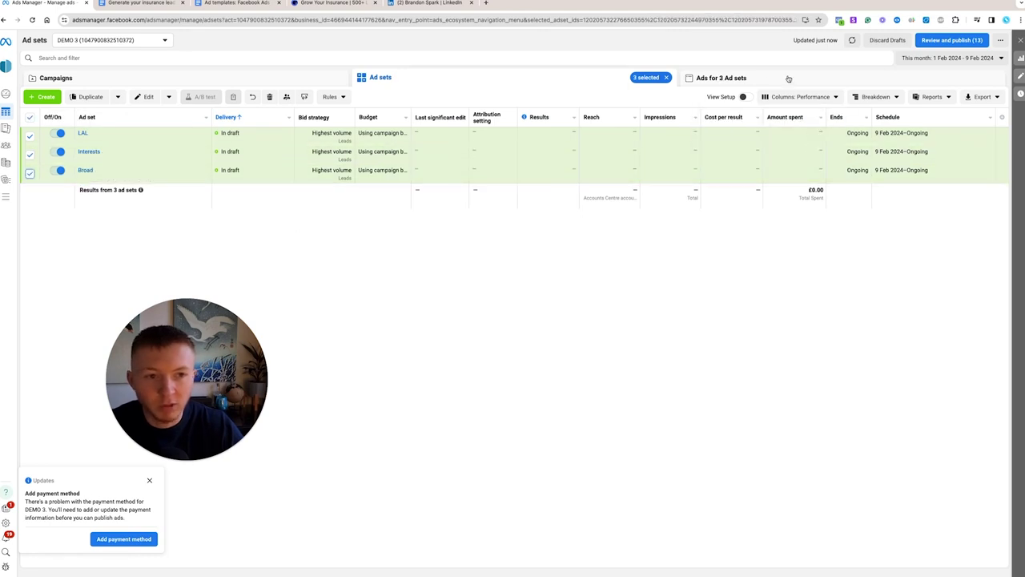
left_click(721, 78)
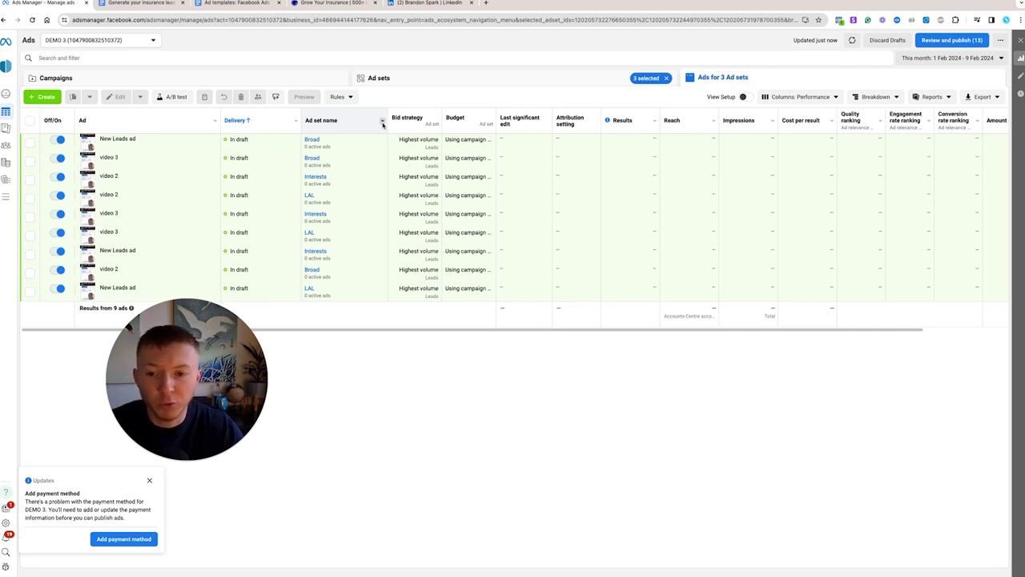
Go back to the campaign list and select the Prospecting - Insurance campaign.
left_click(376, 78)
left_click(323, 78)
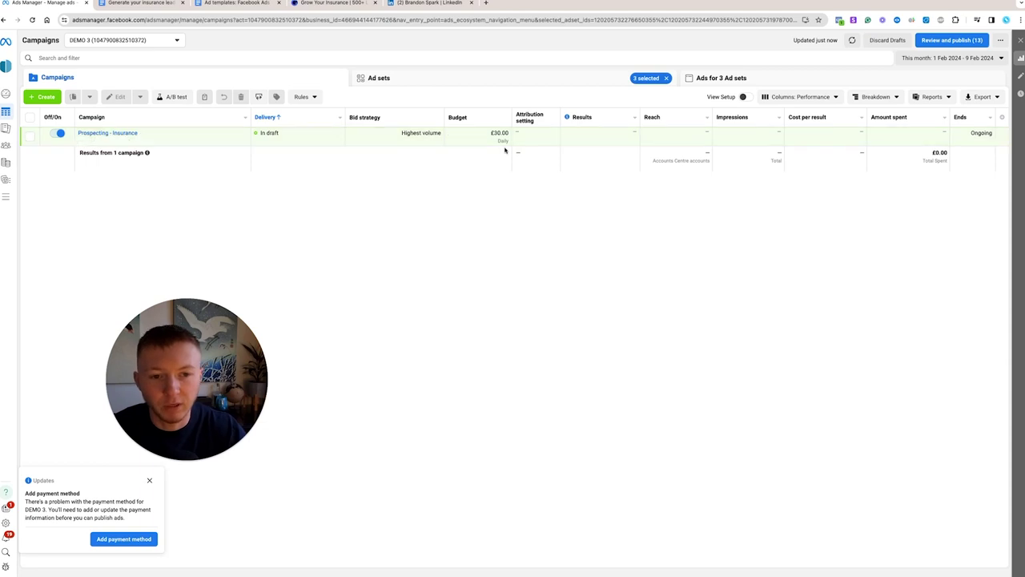
left_click(588, 141)
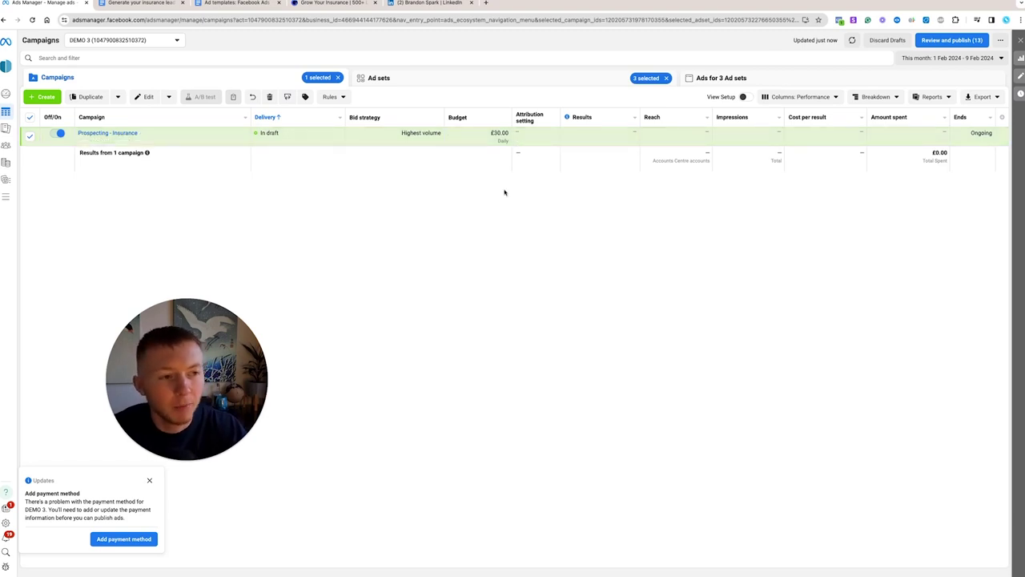
Switch to the "Generate your insurance leads" Google Docs document and review it from the introduction through the closing done-for-you offer.
left_click(147, 4)
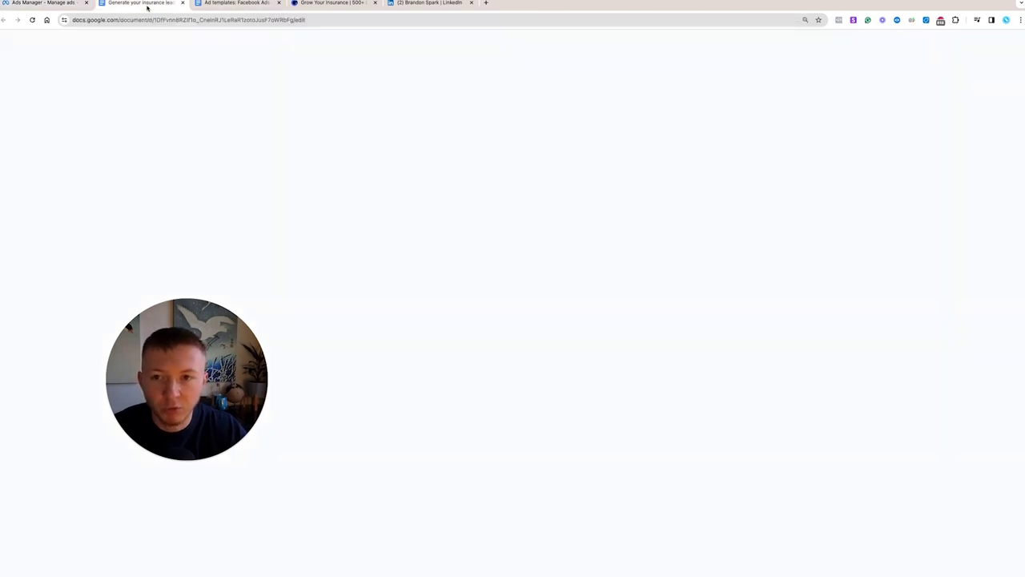
scroll(440, 240, "up", 15)
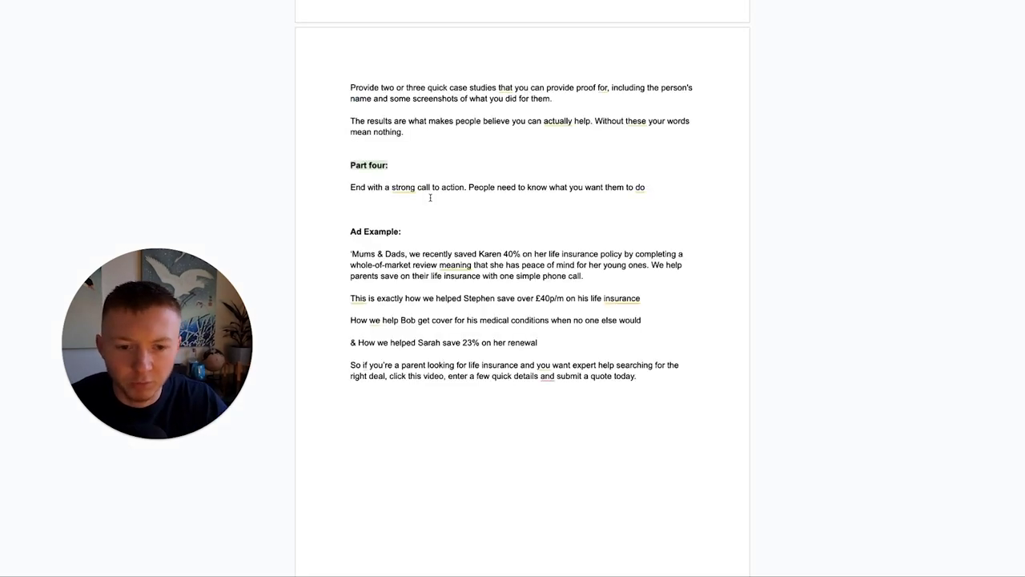
scroll(431, 199, "down", 2)
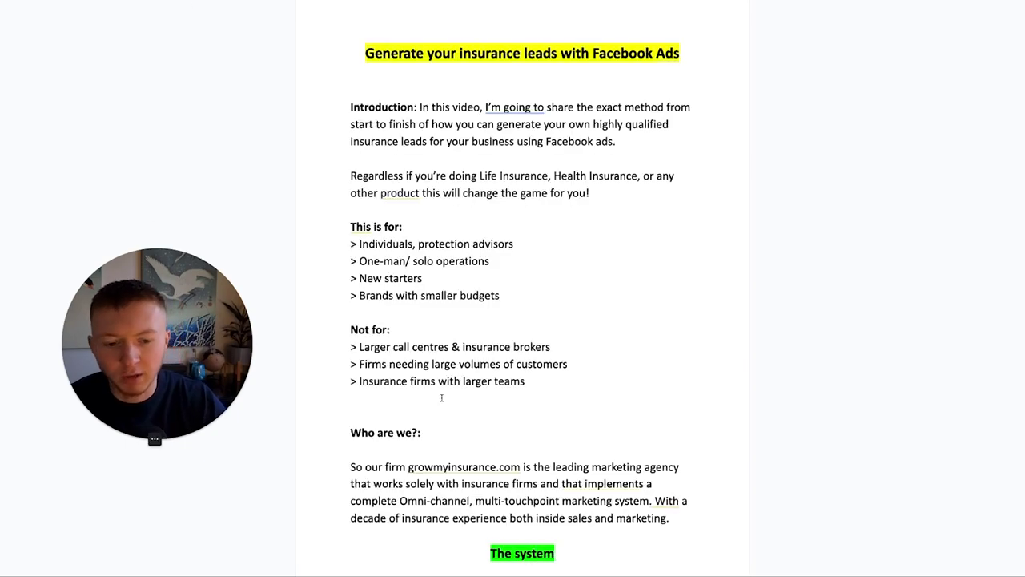
scroll(437, 396, "down", 5)
scroll(442, 398, "down", 15)
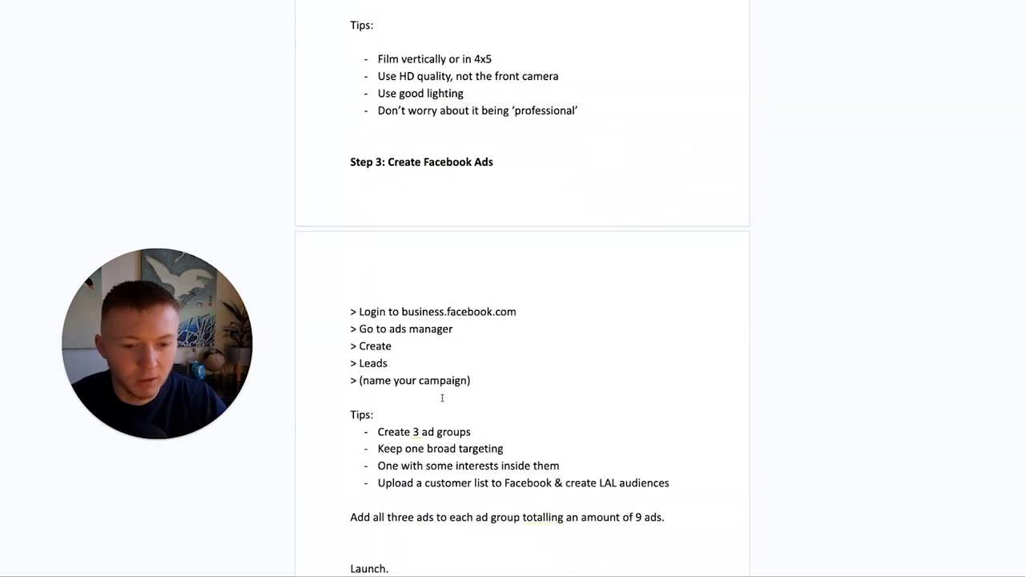
scroll(442, 398, "down", 12)
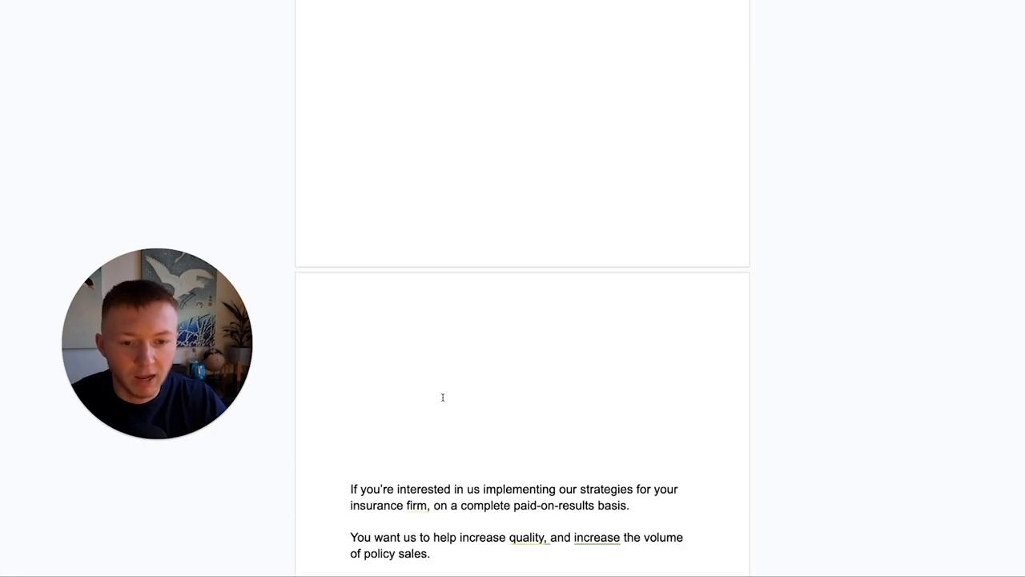
scroll(444, 393, "up", 2)
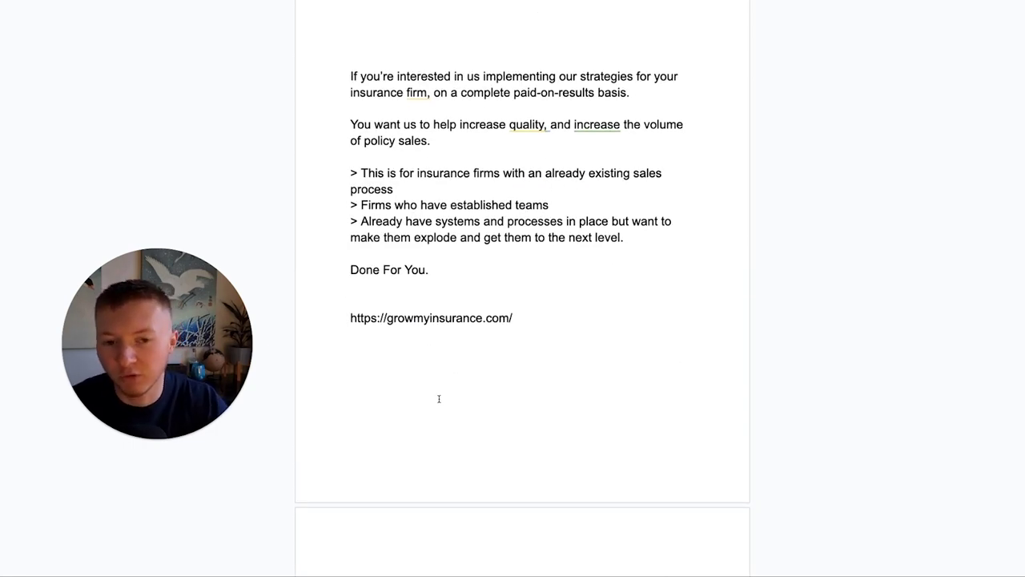
left_click_drag(188, 350, 221, 327)
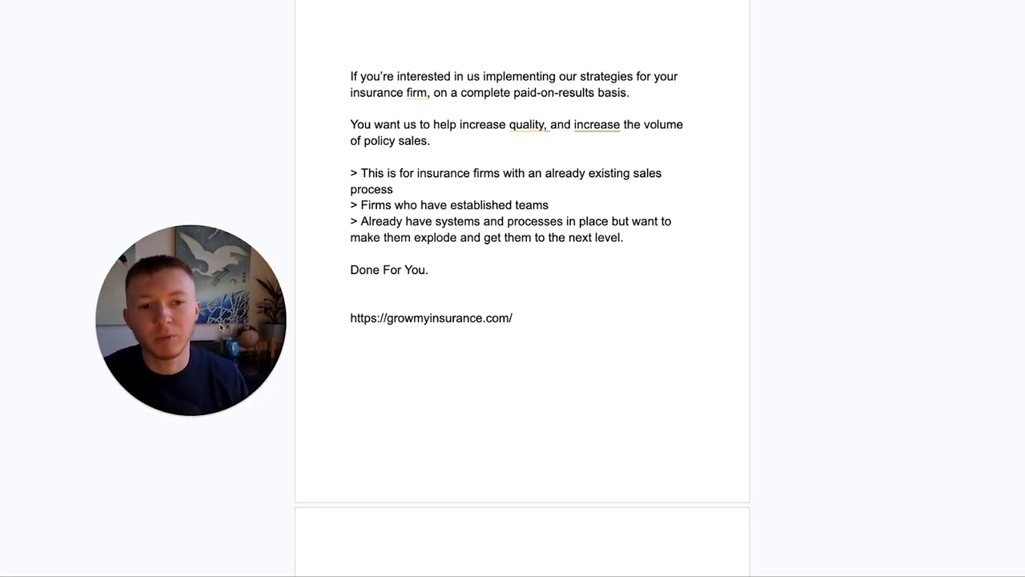